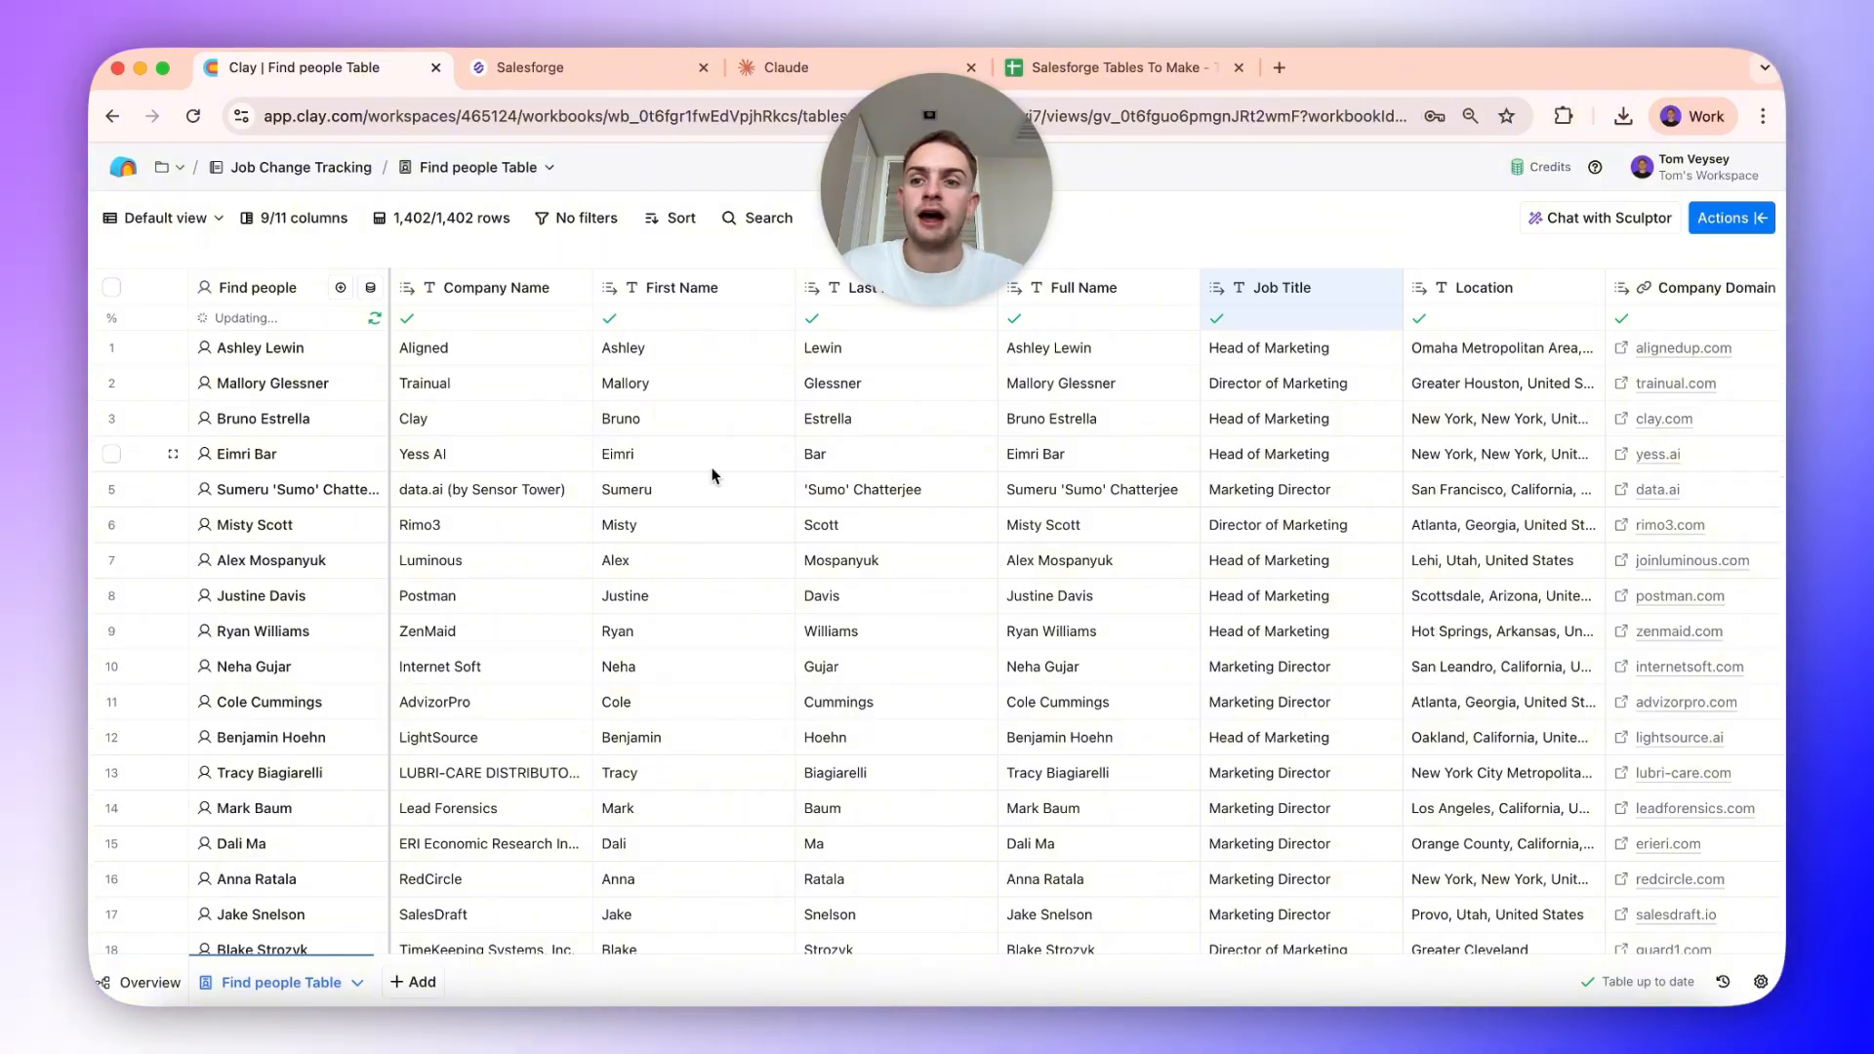
Step: Search the actions for "job changes" and start setting up the signal that tracks people for job changes
click(1728, 218)
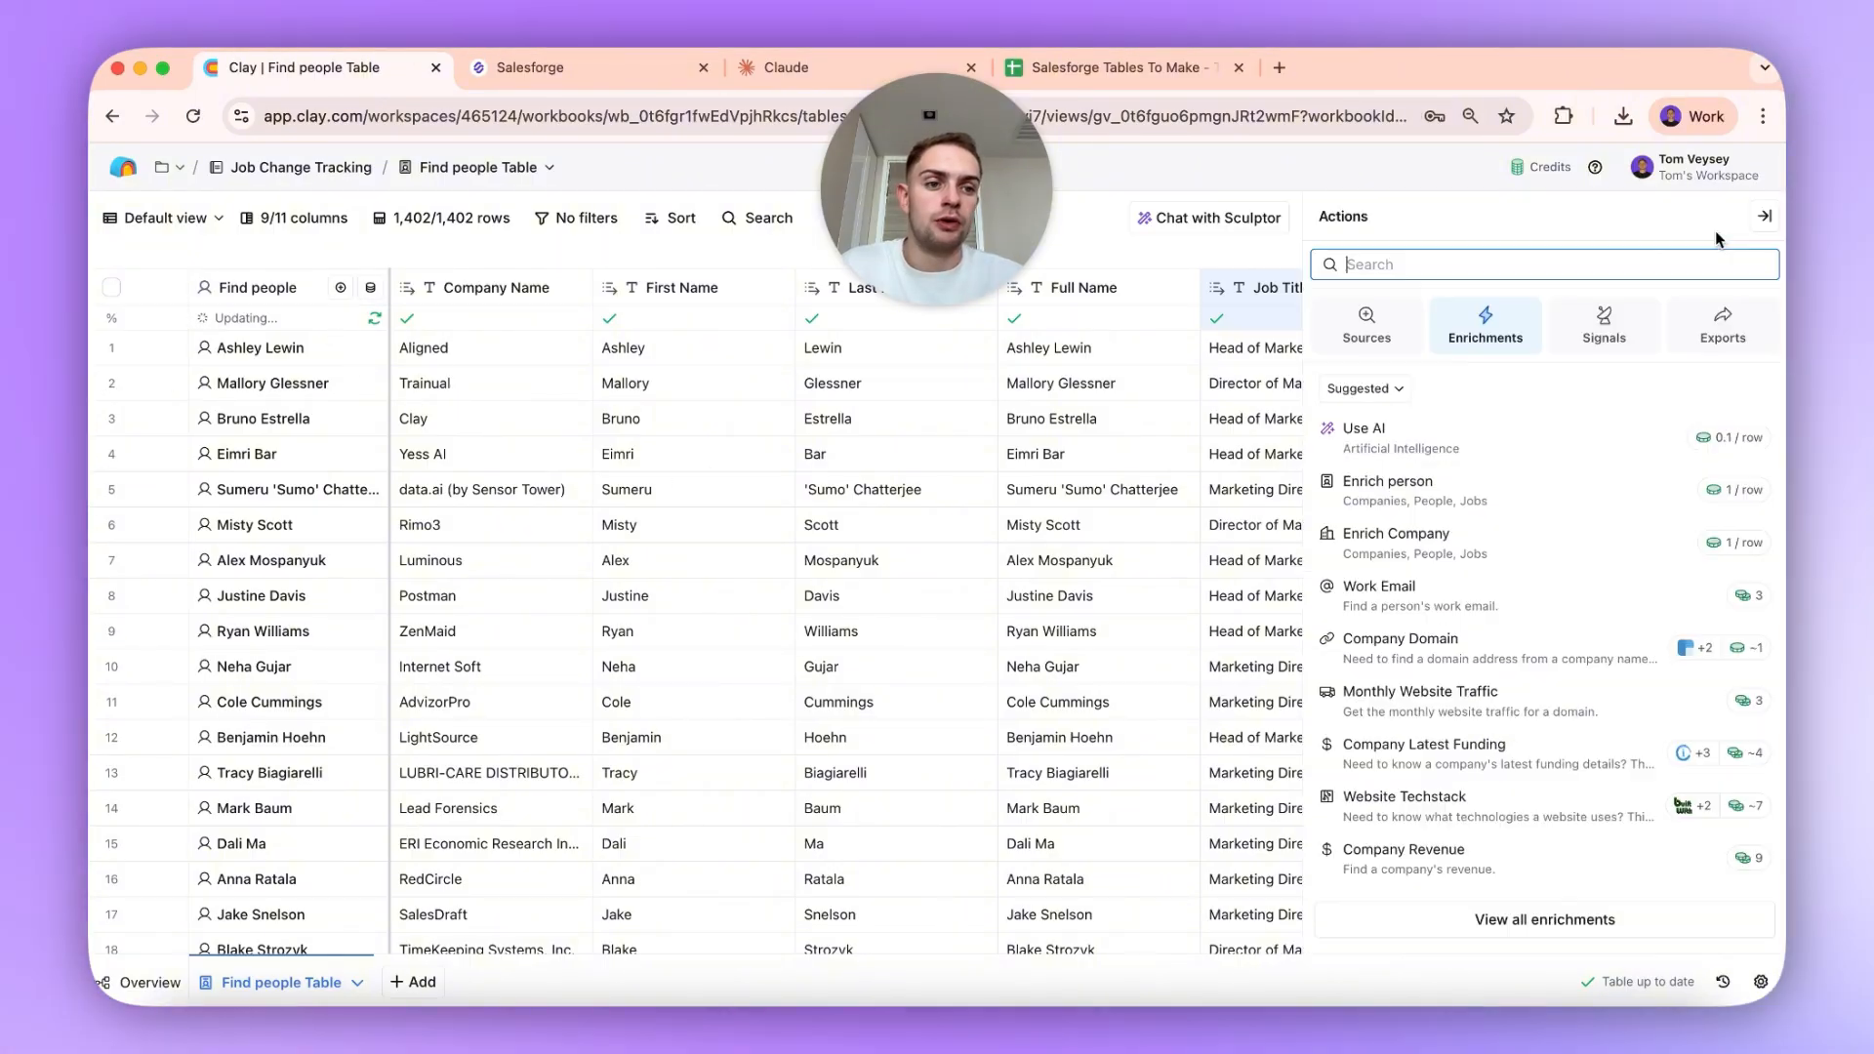
text(job changes)
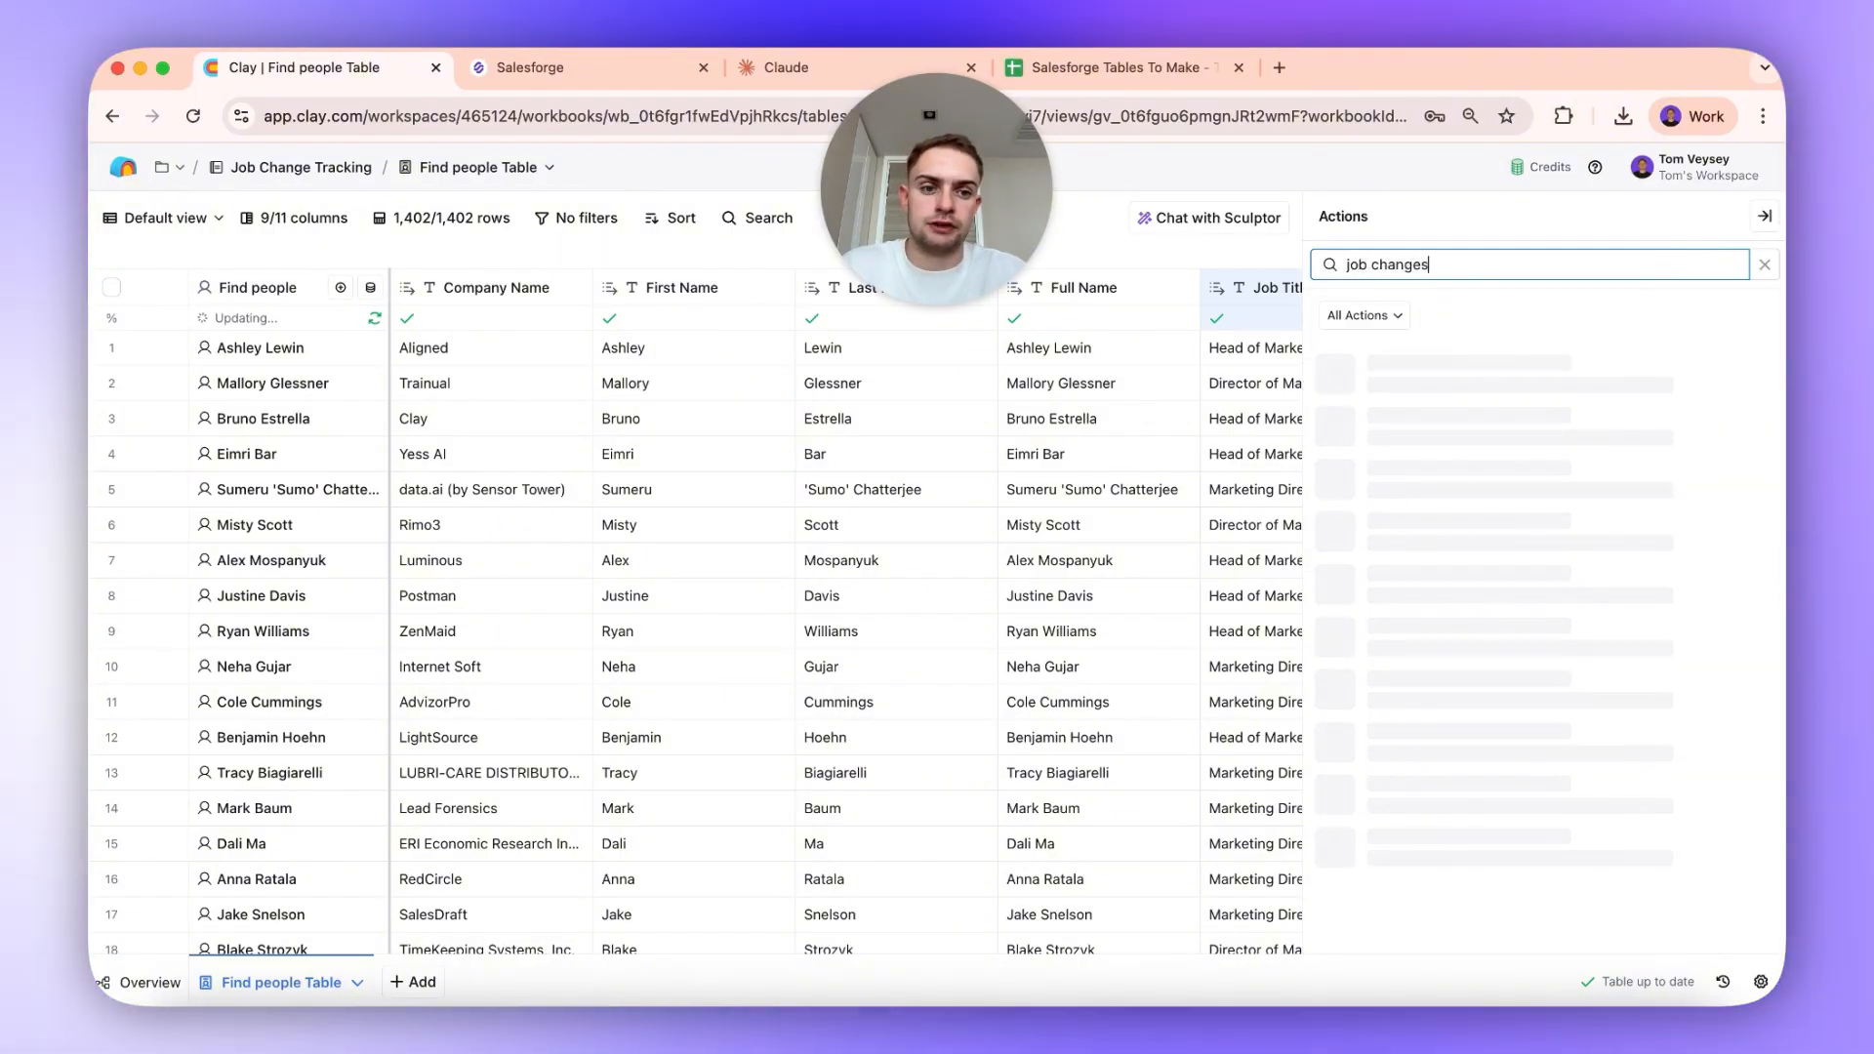
click(1519, 341)
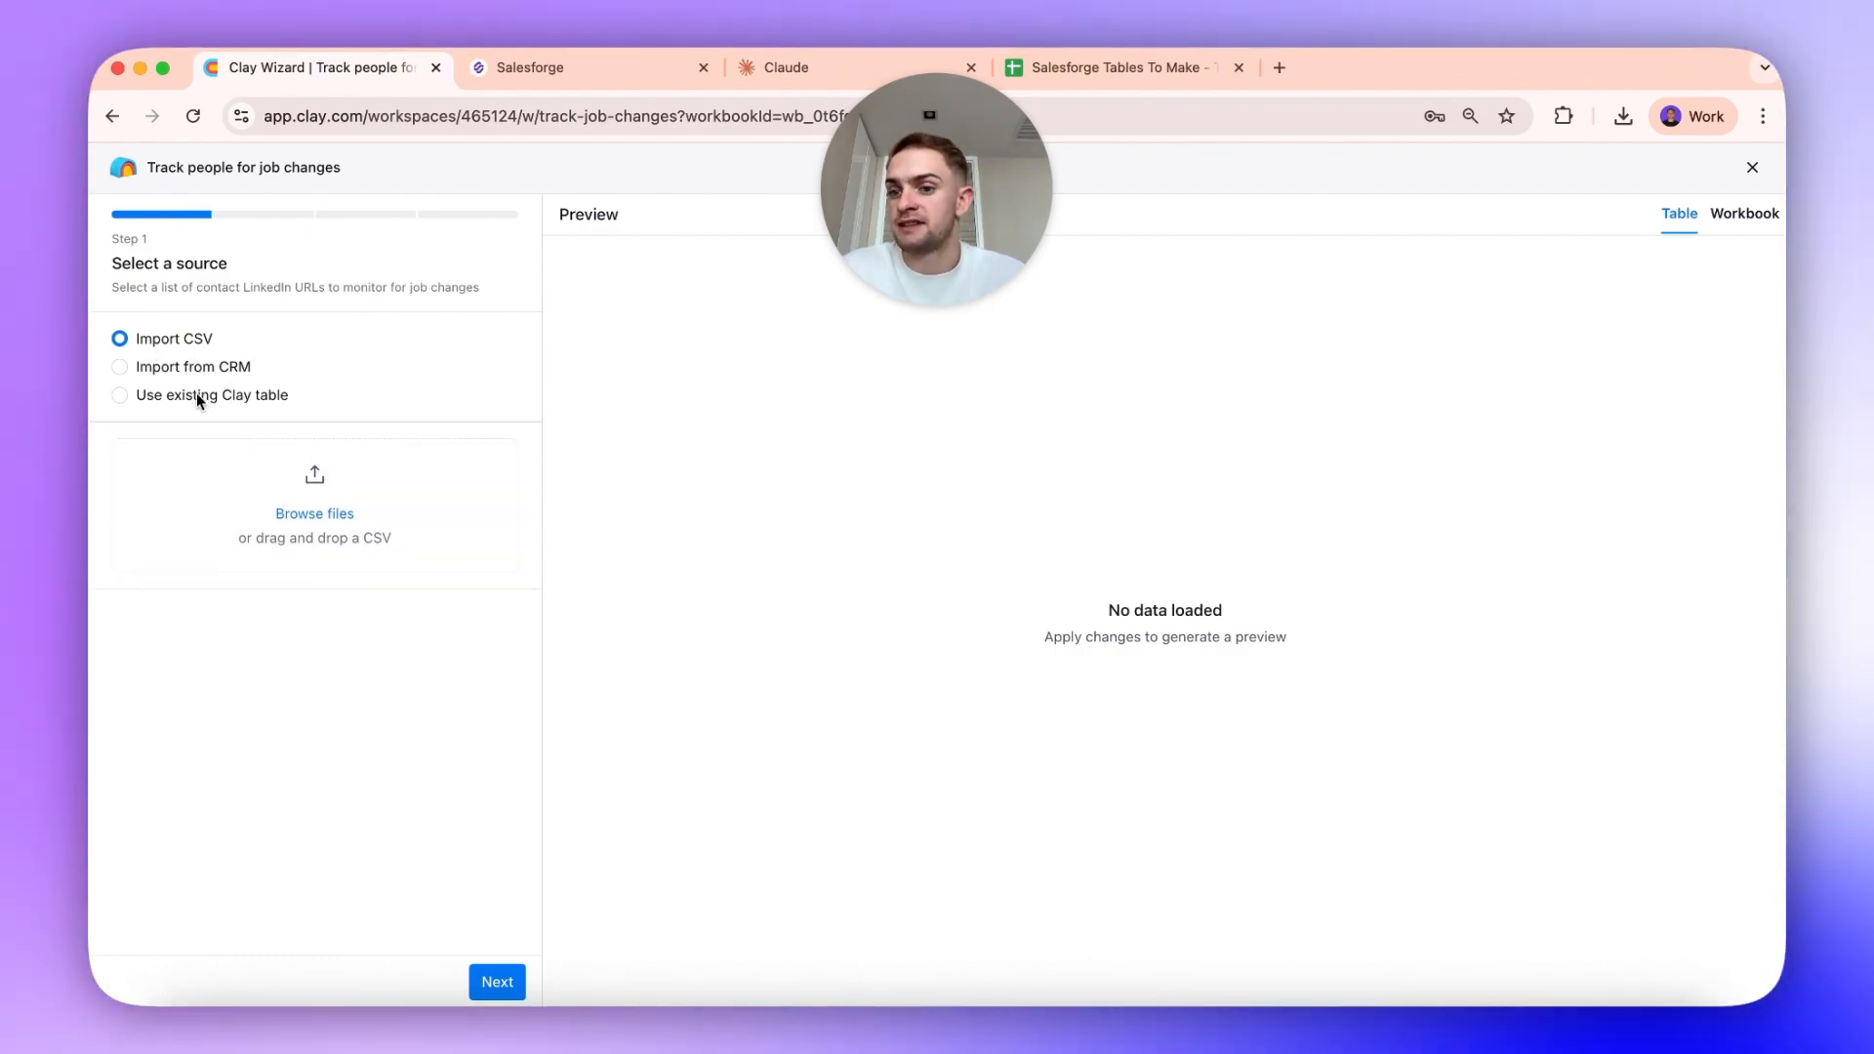
Step: Use the existing Clay table "Find people Table" with its Default view as the source and continue
click(196, 394)
click(270, 484)
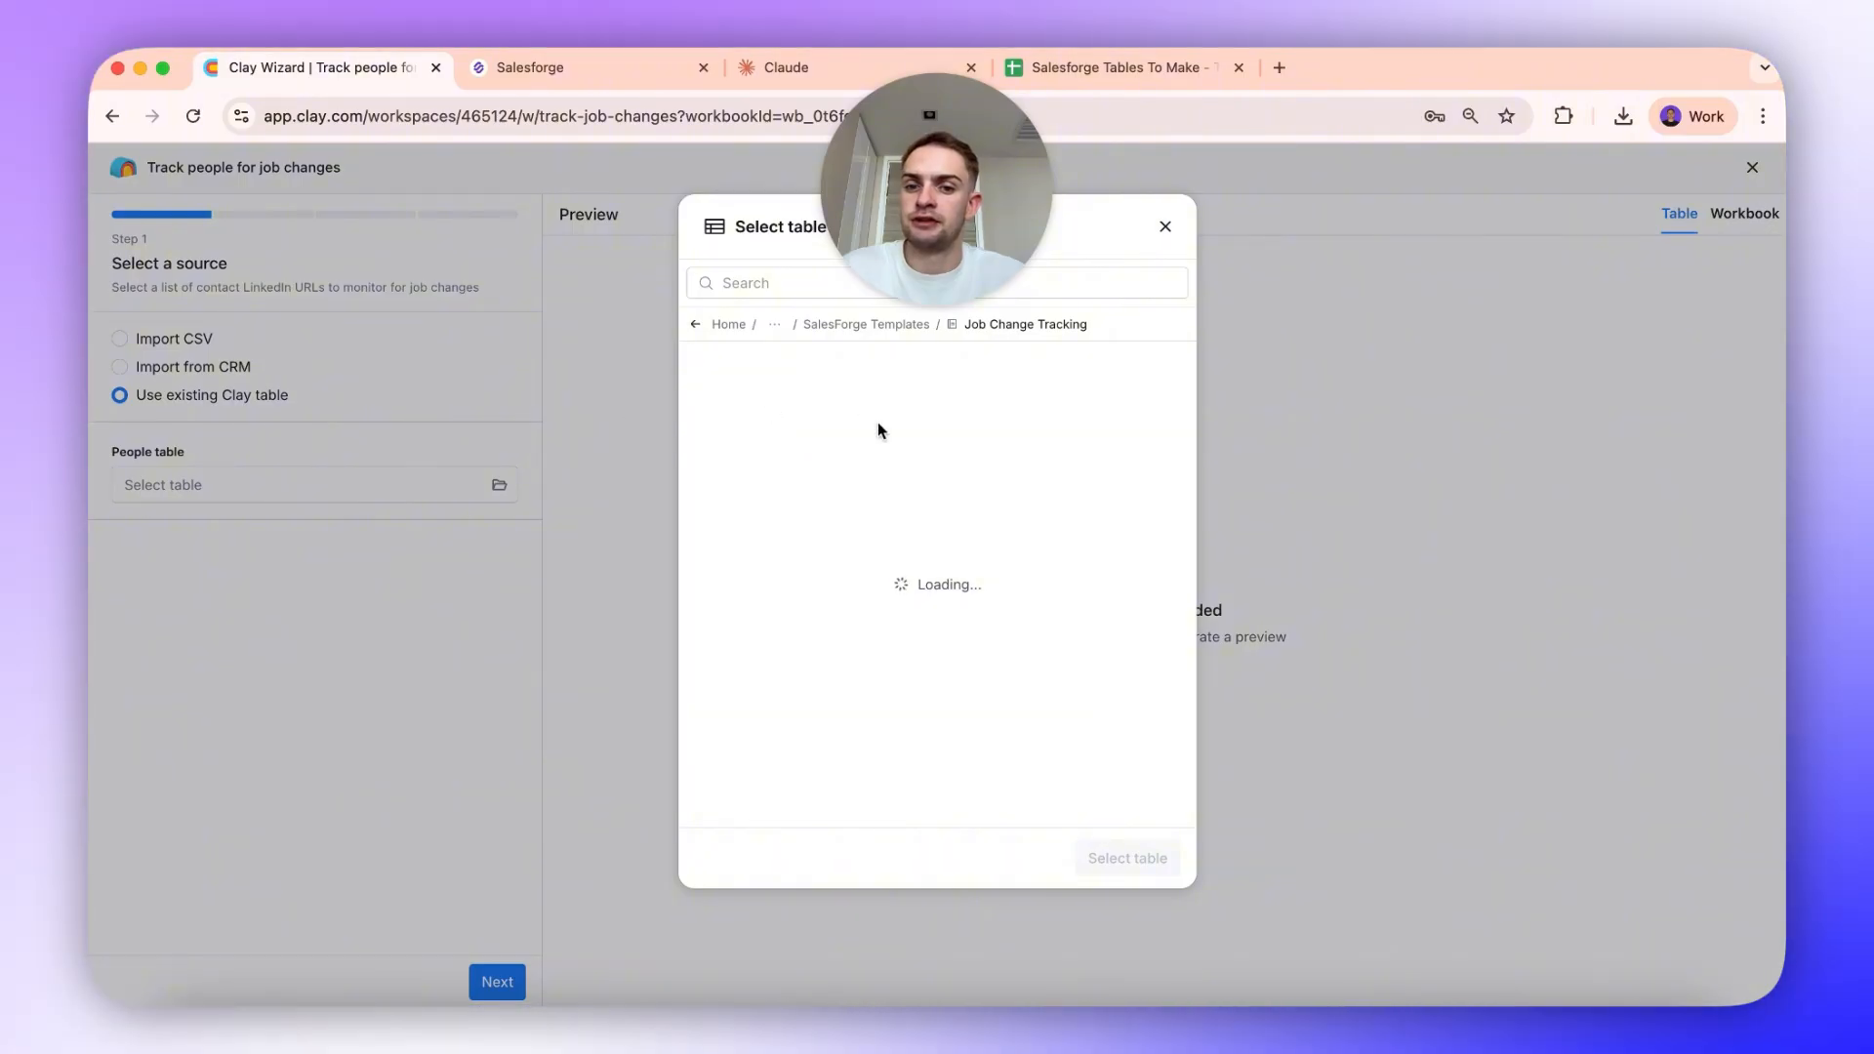
click(1005, 363)
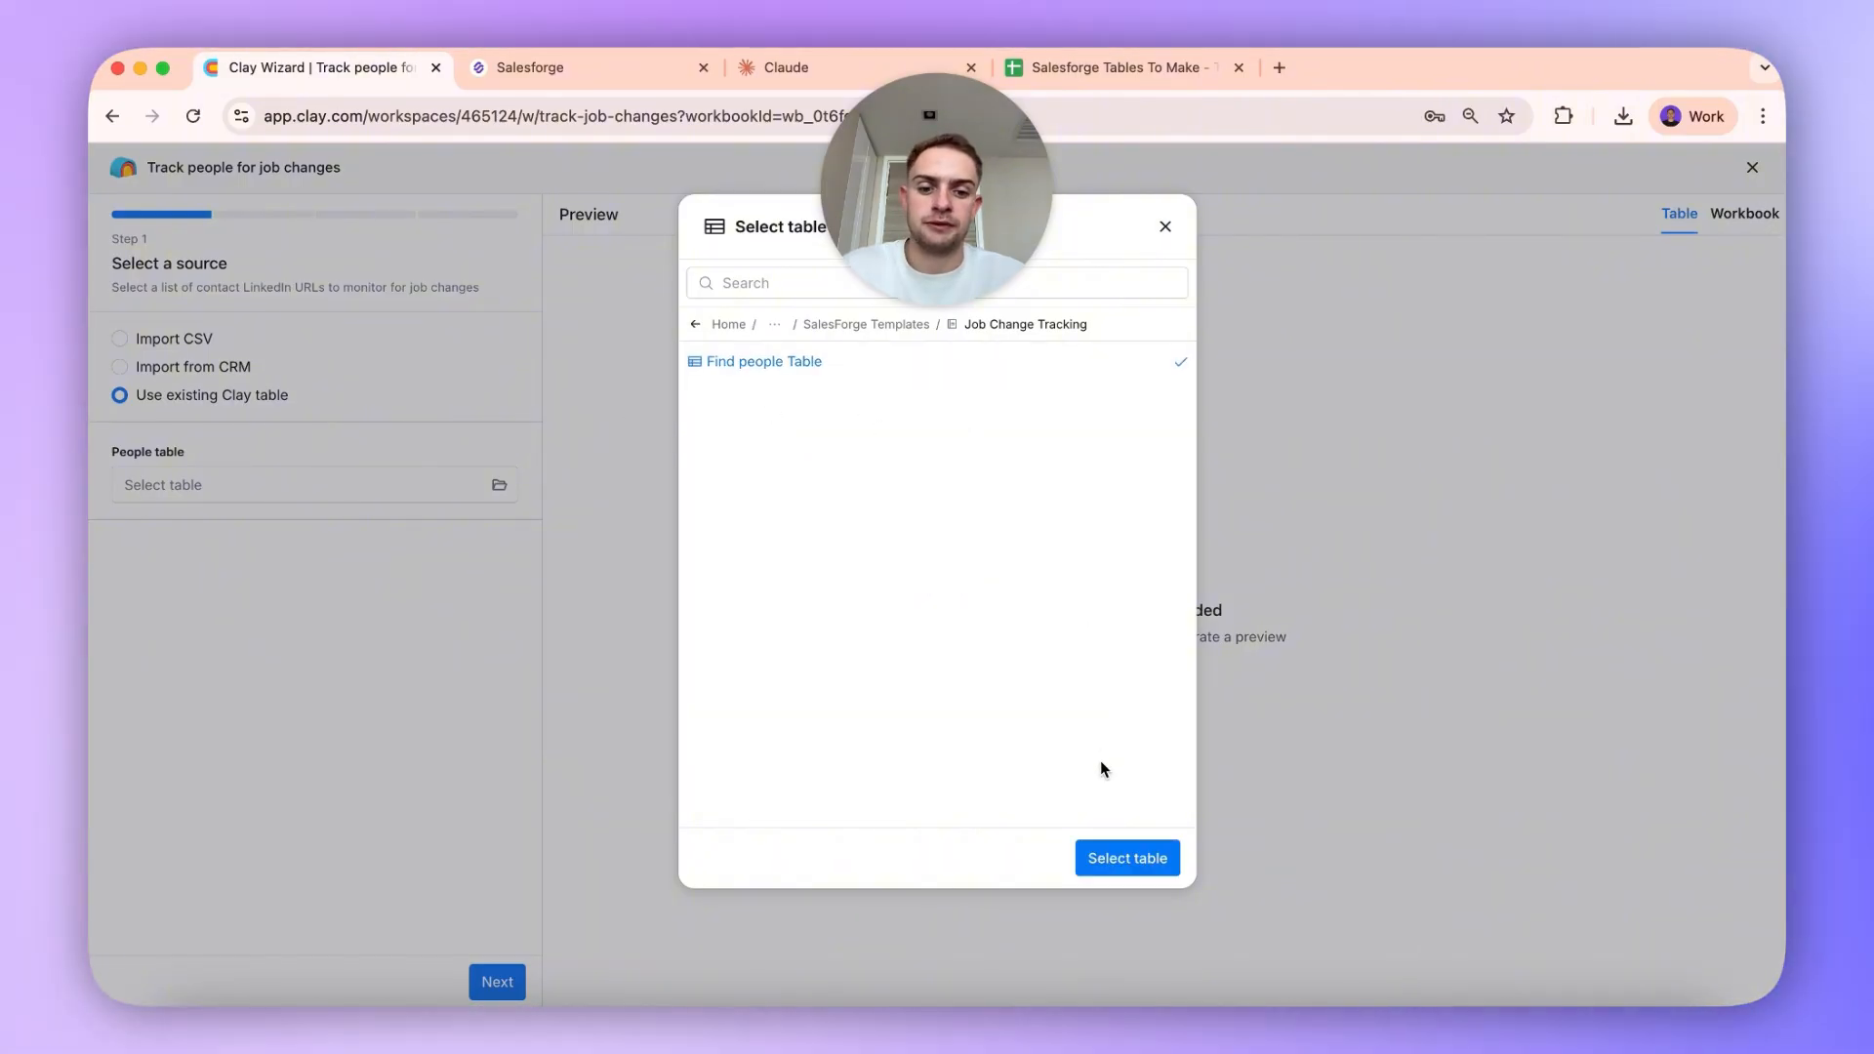
click(1122, 859)
click(367, 560)
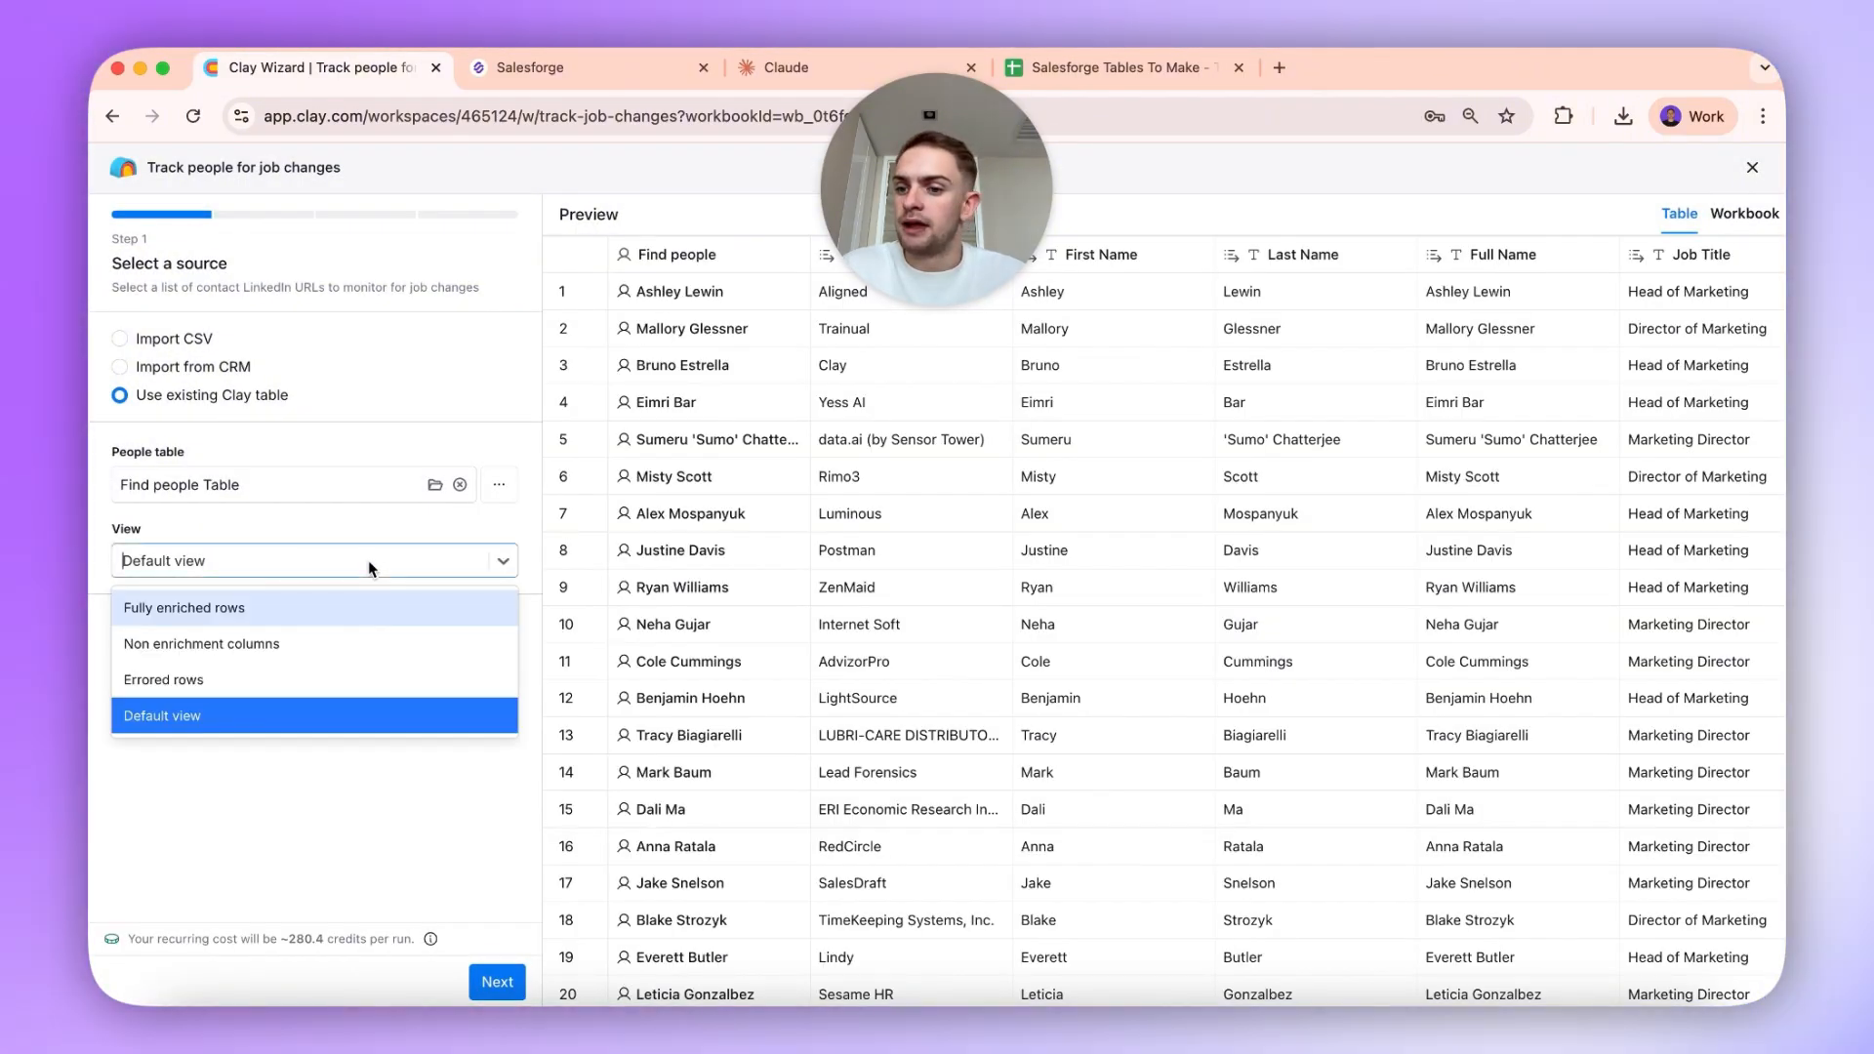
click(383, 564)
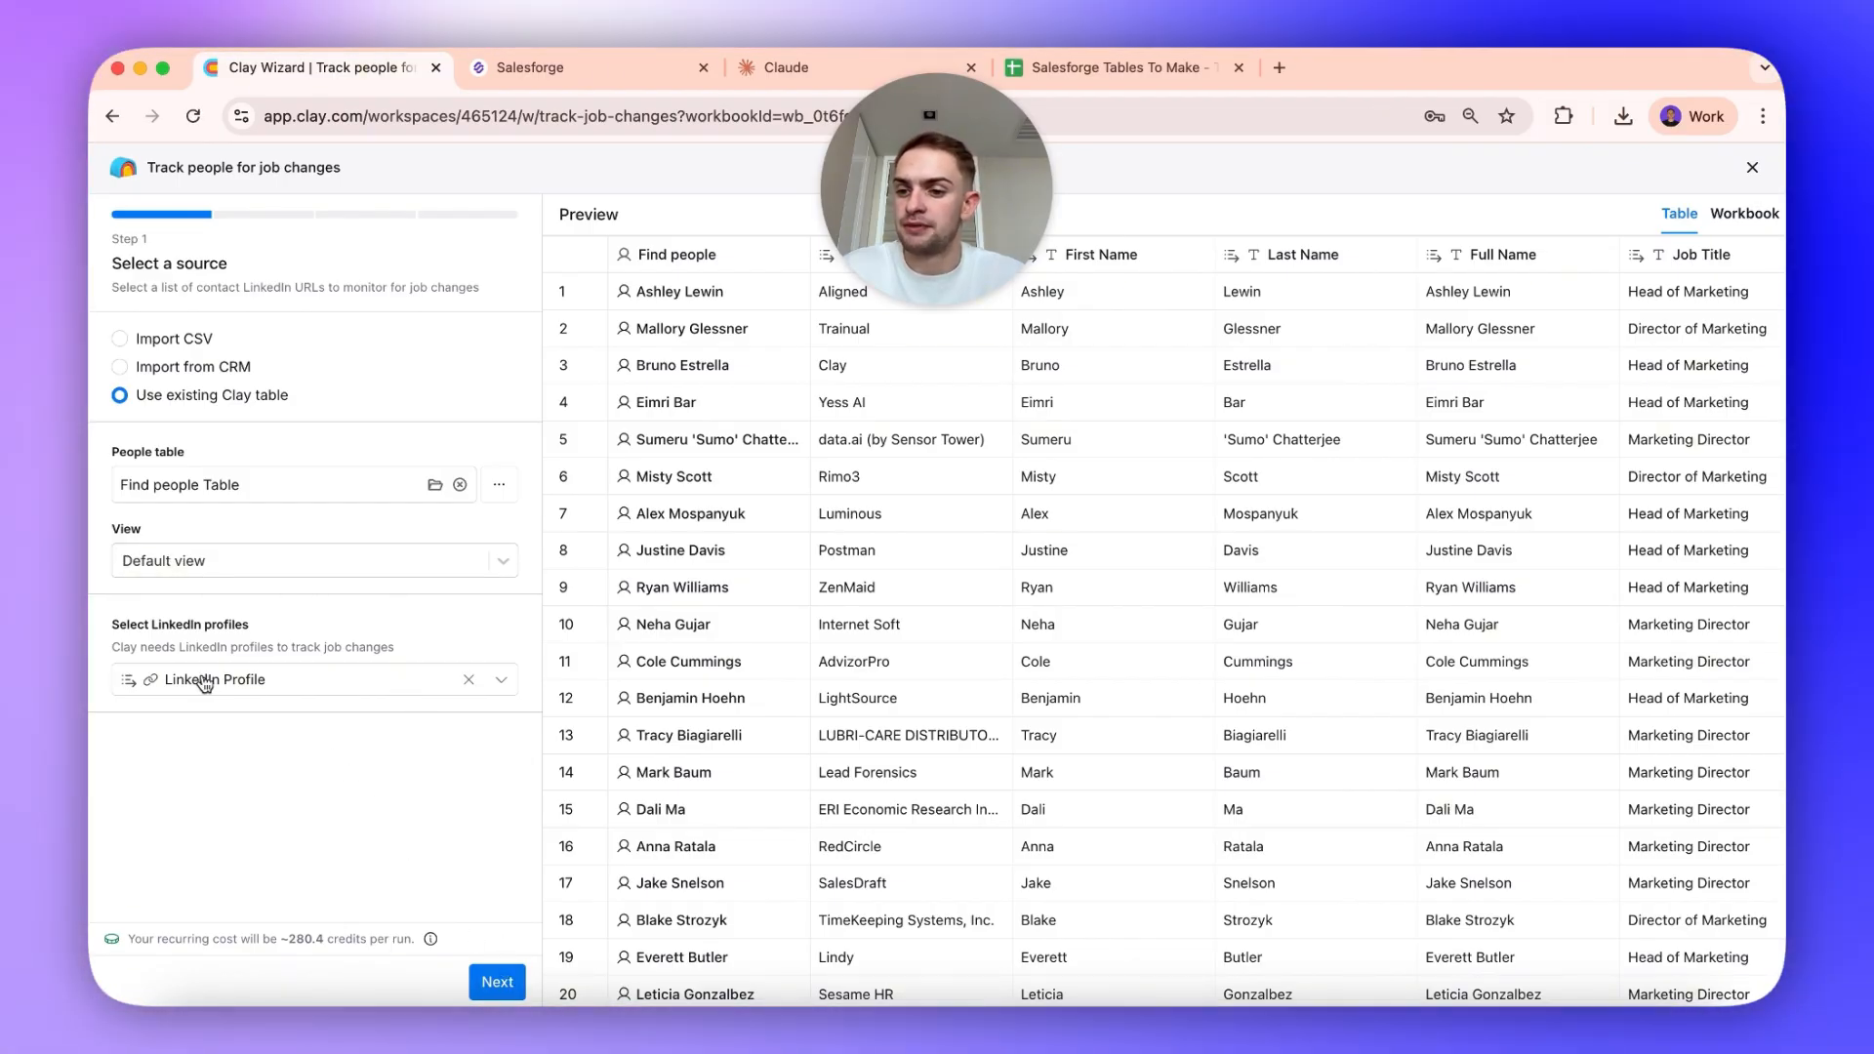
click(488, 981)
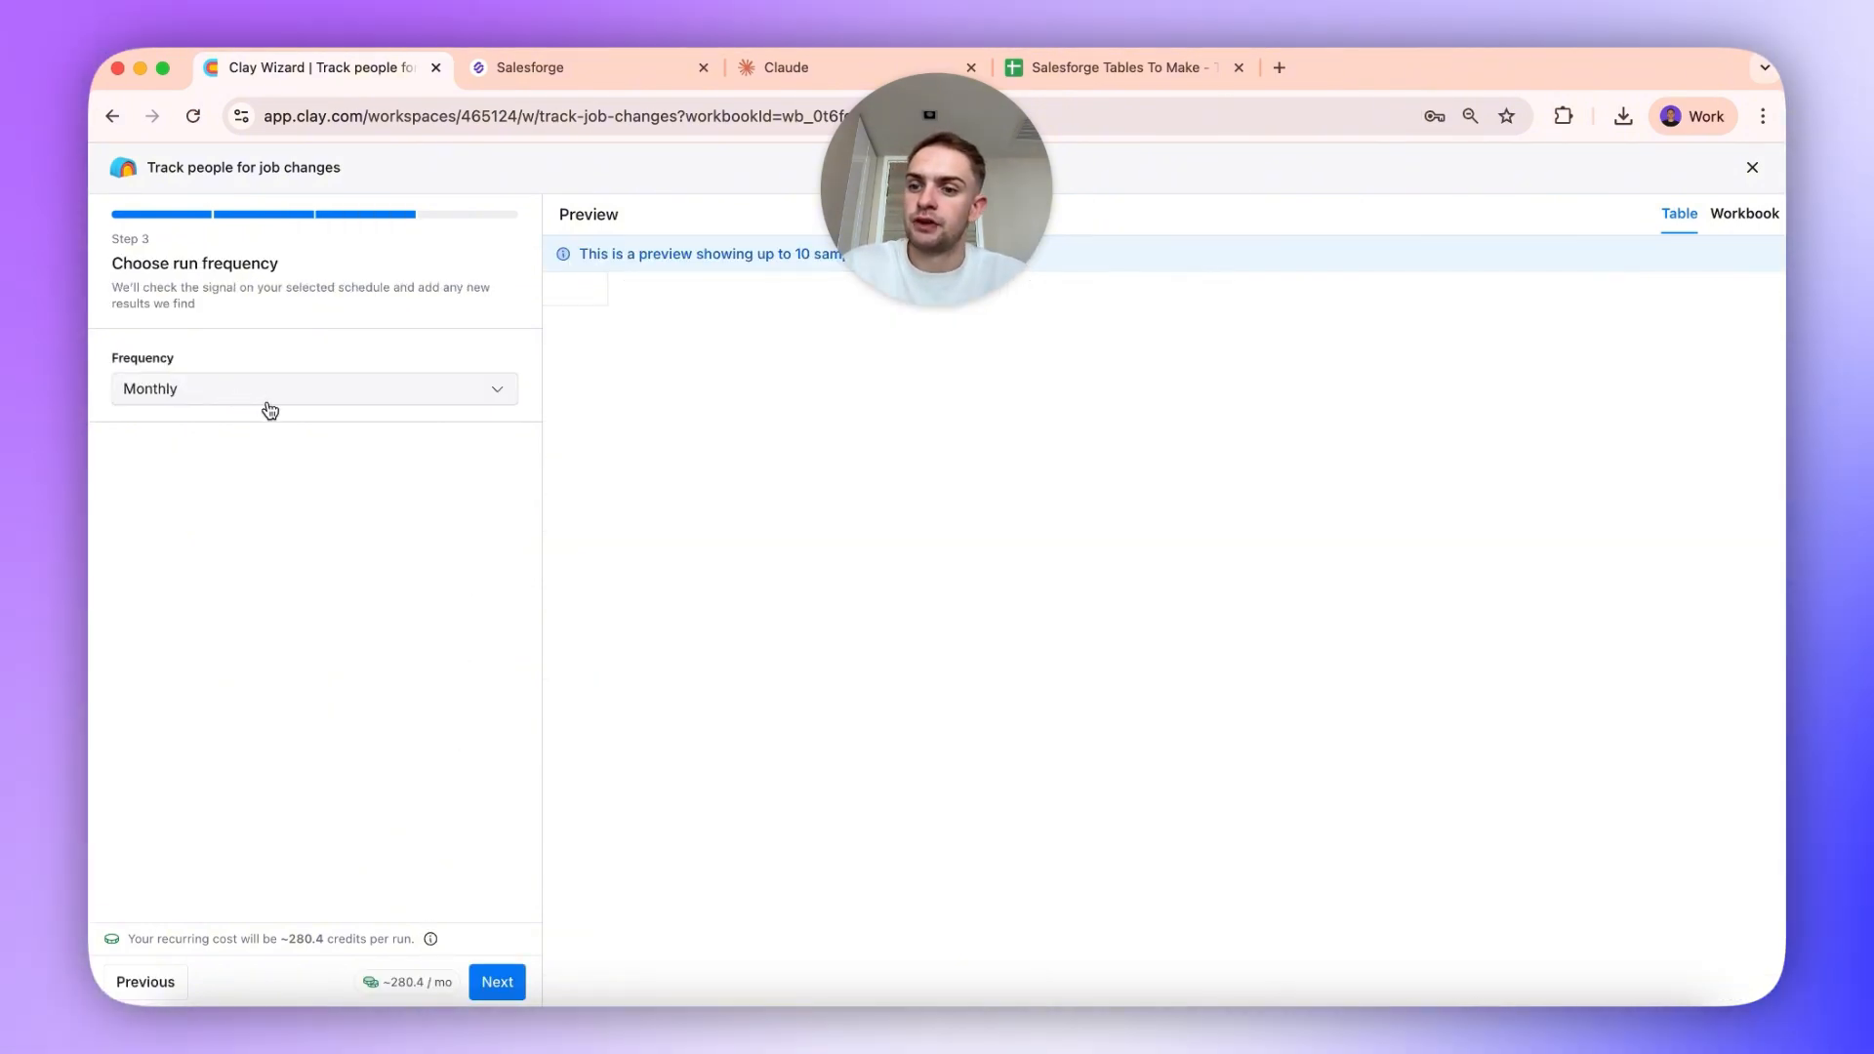
Step: Set the signal's run frequency to Quarterly and save it without any optional enrichments
click(240, 404)
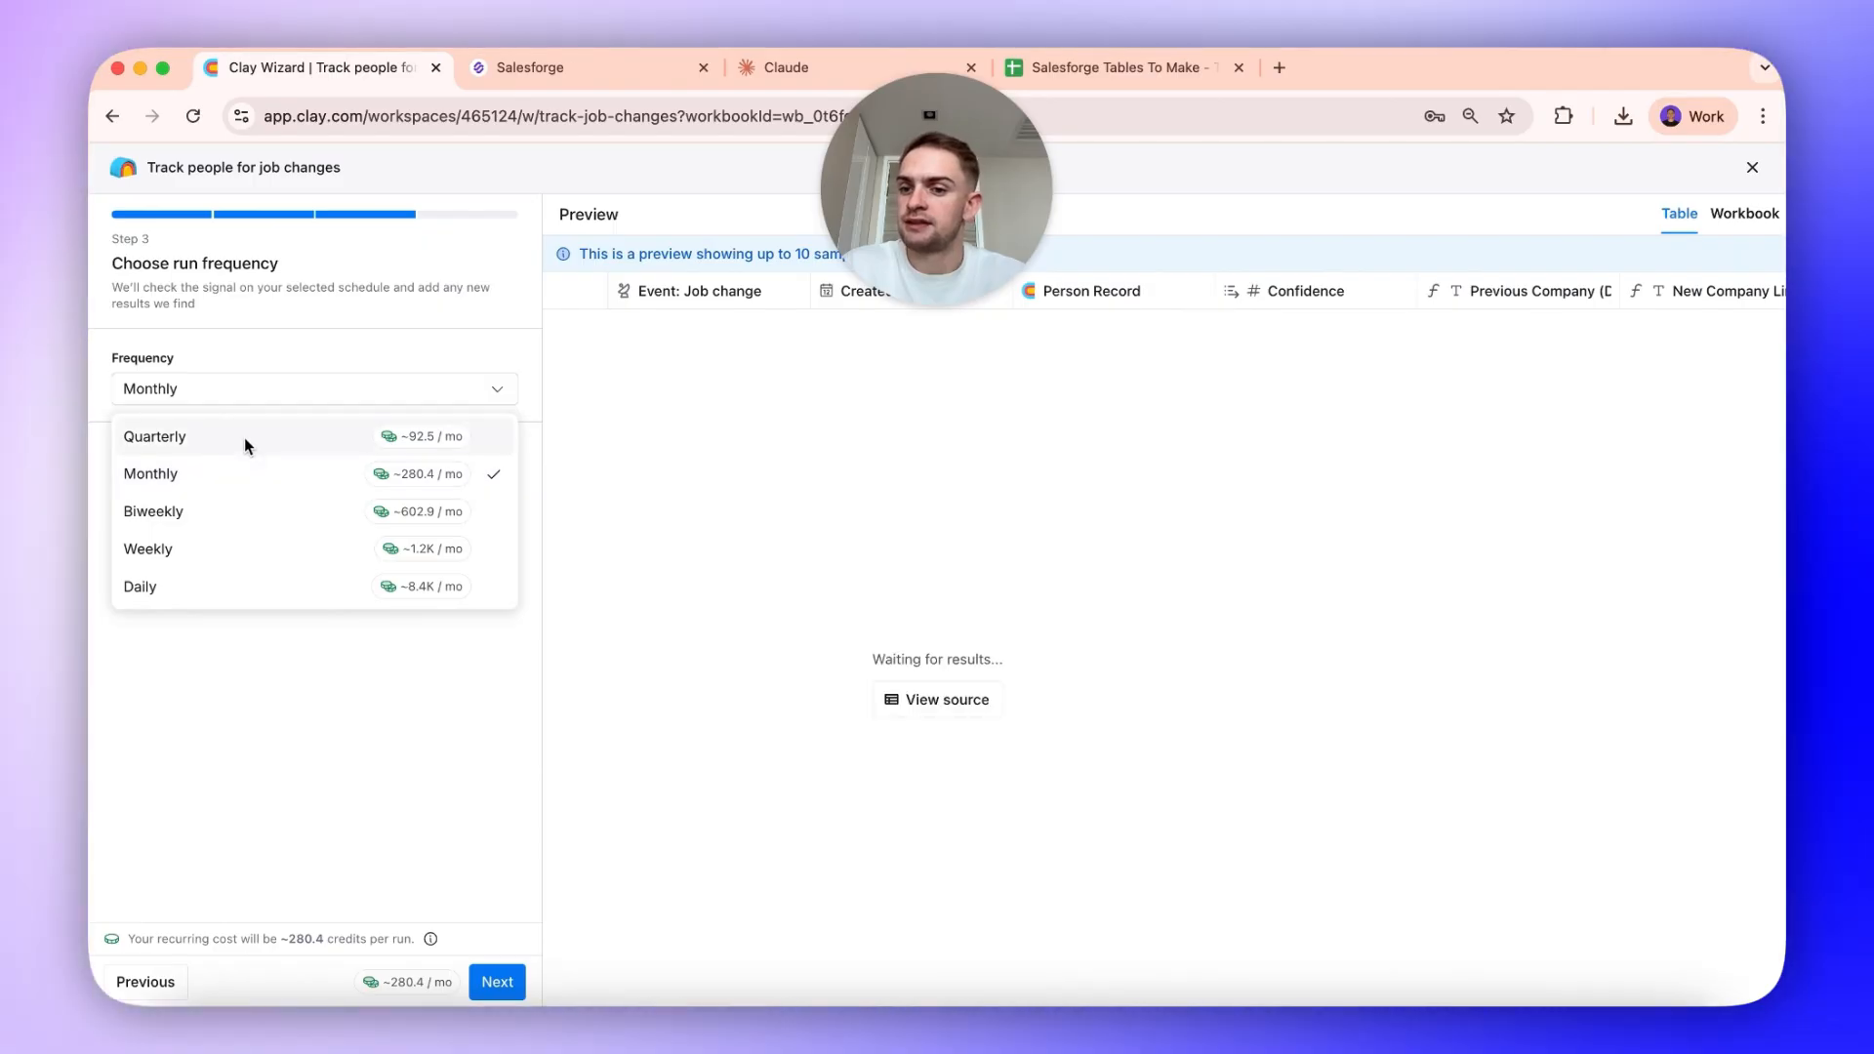
click(244, 438)
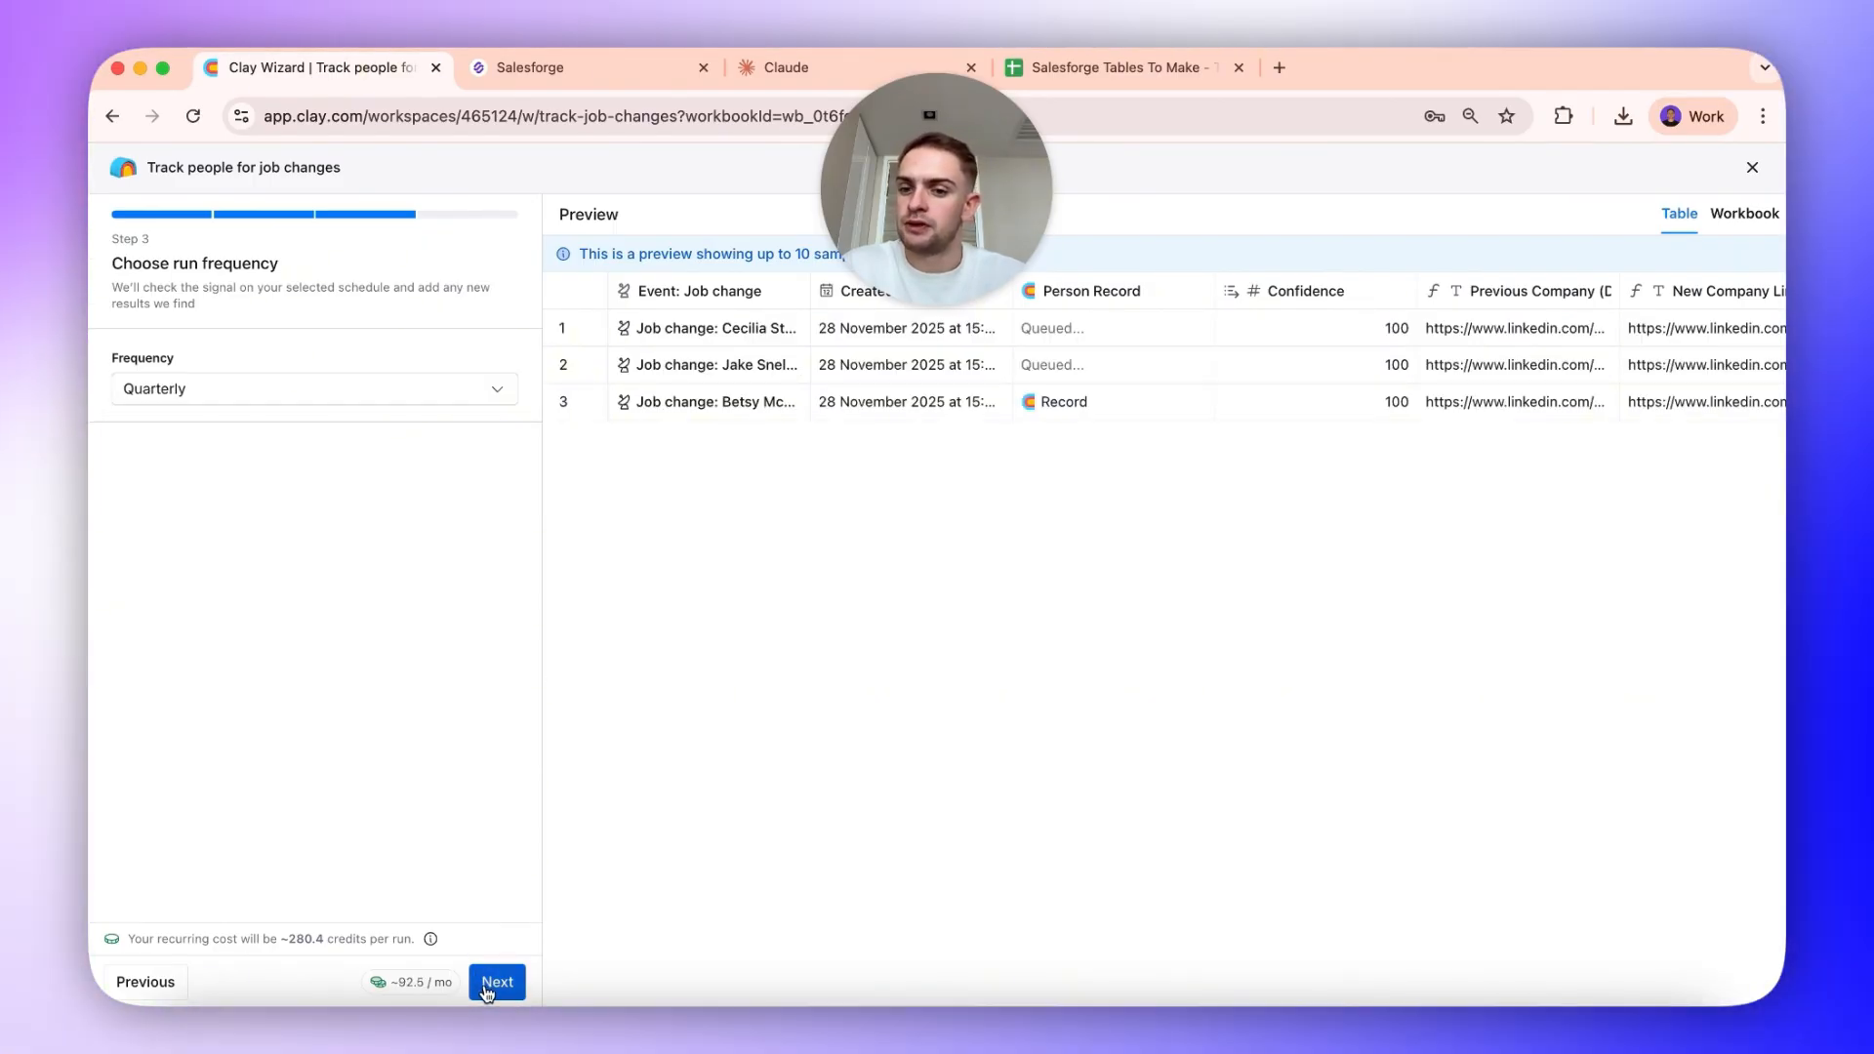
click(484, 984)
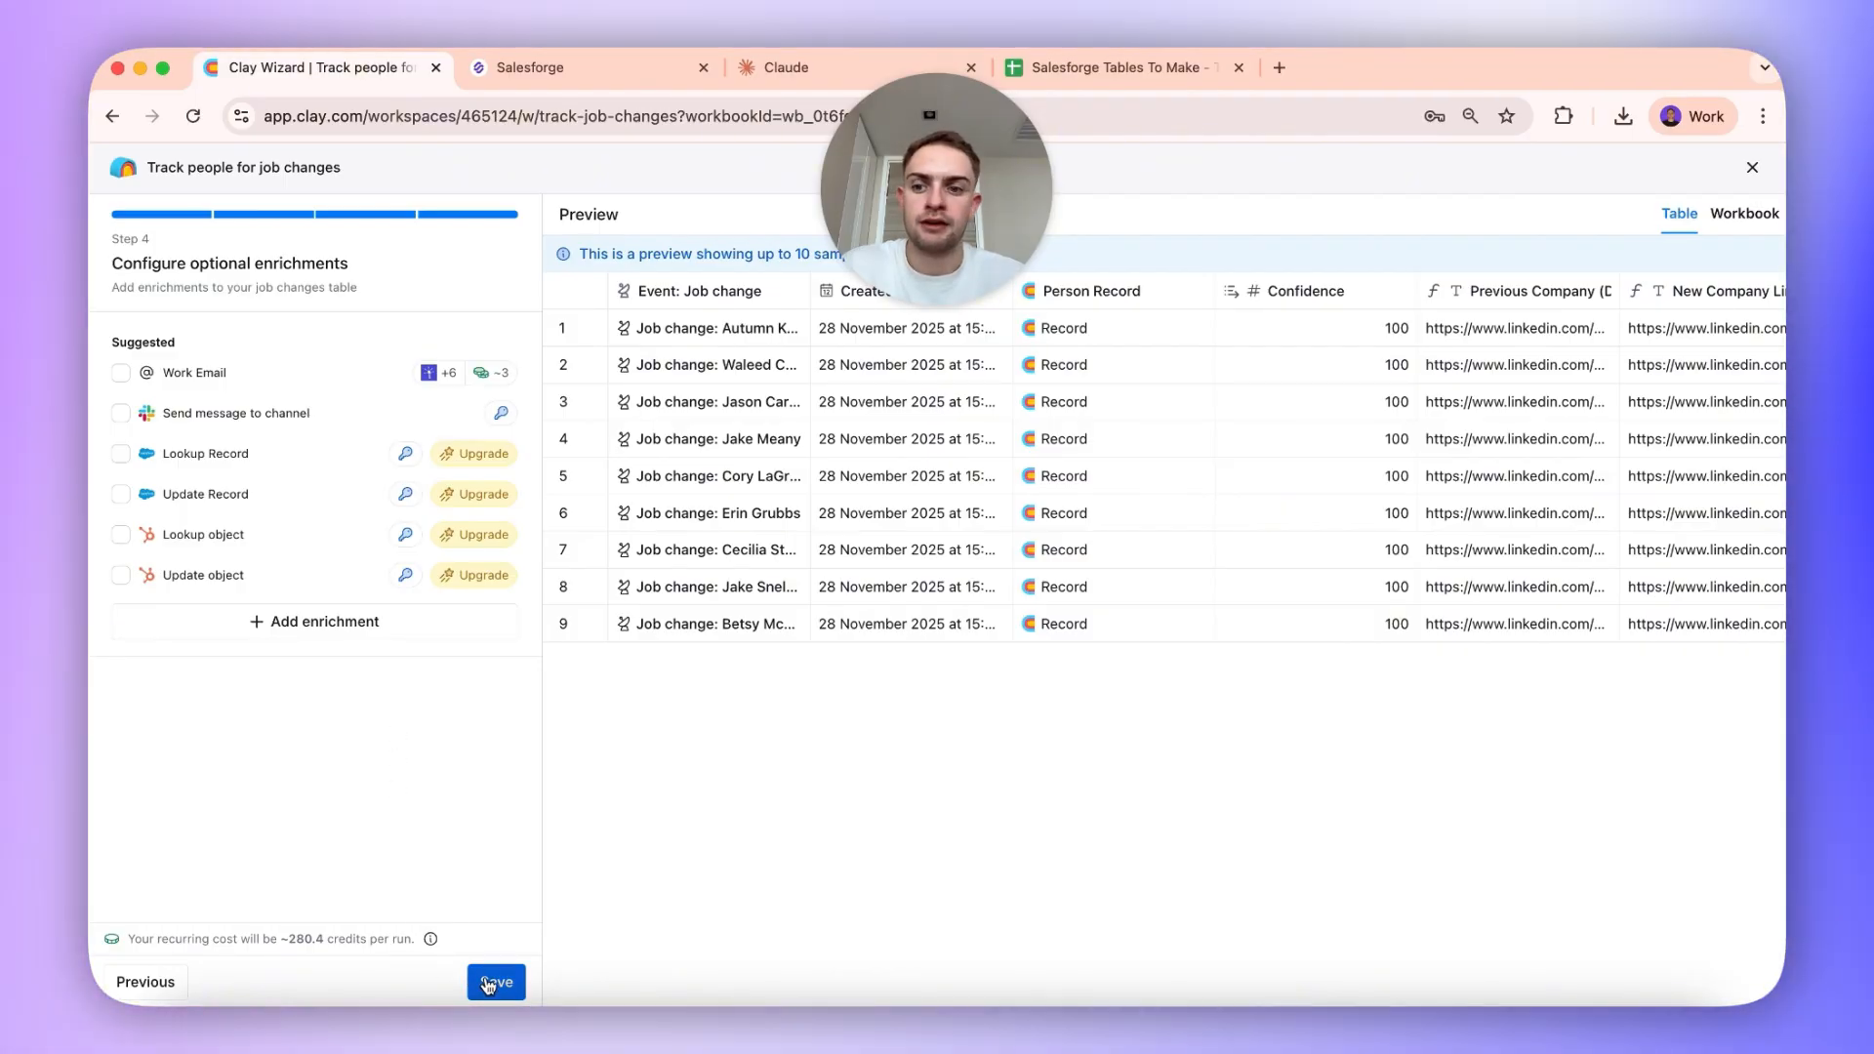
click(485, 979)
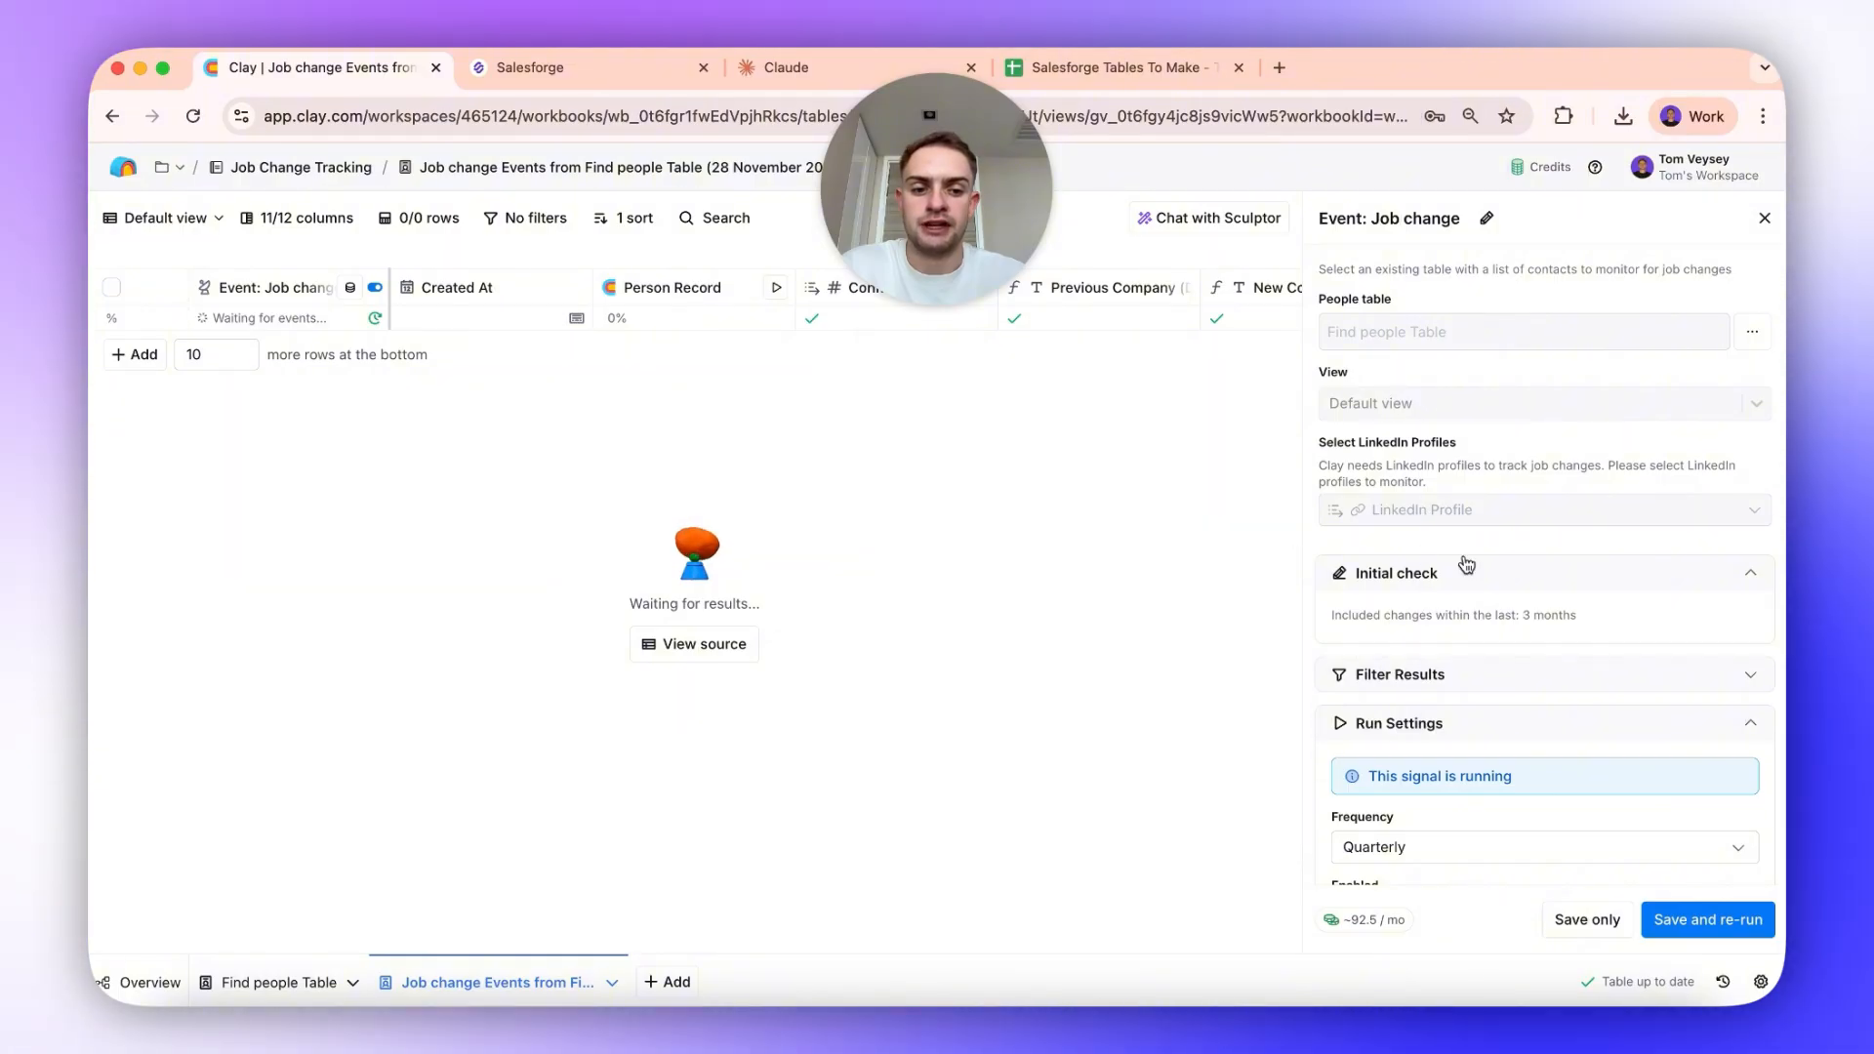
Step: Examine the job change signal's settings, then review the events table's new company, start date and recent-role columns
scroll(1467, 565, down, 2)
scroll(1467, 565, up, 2)
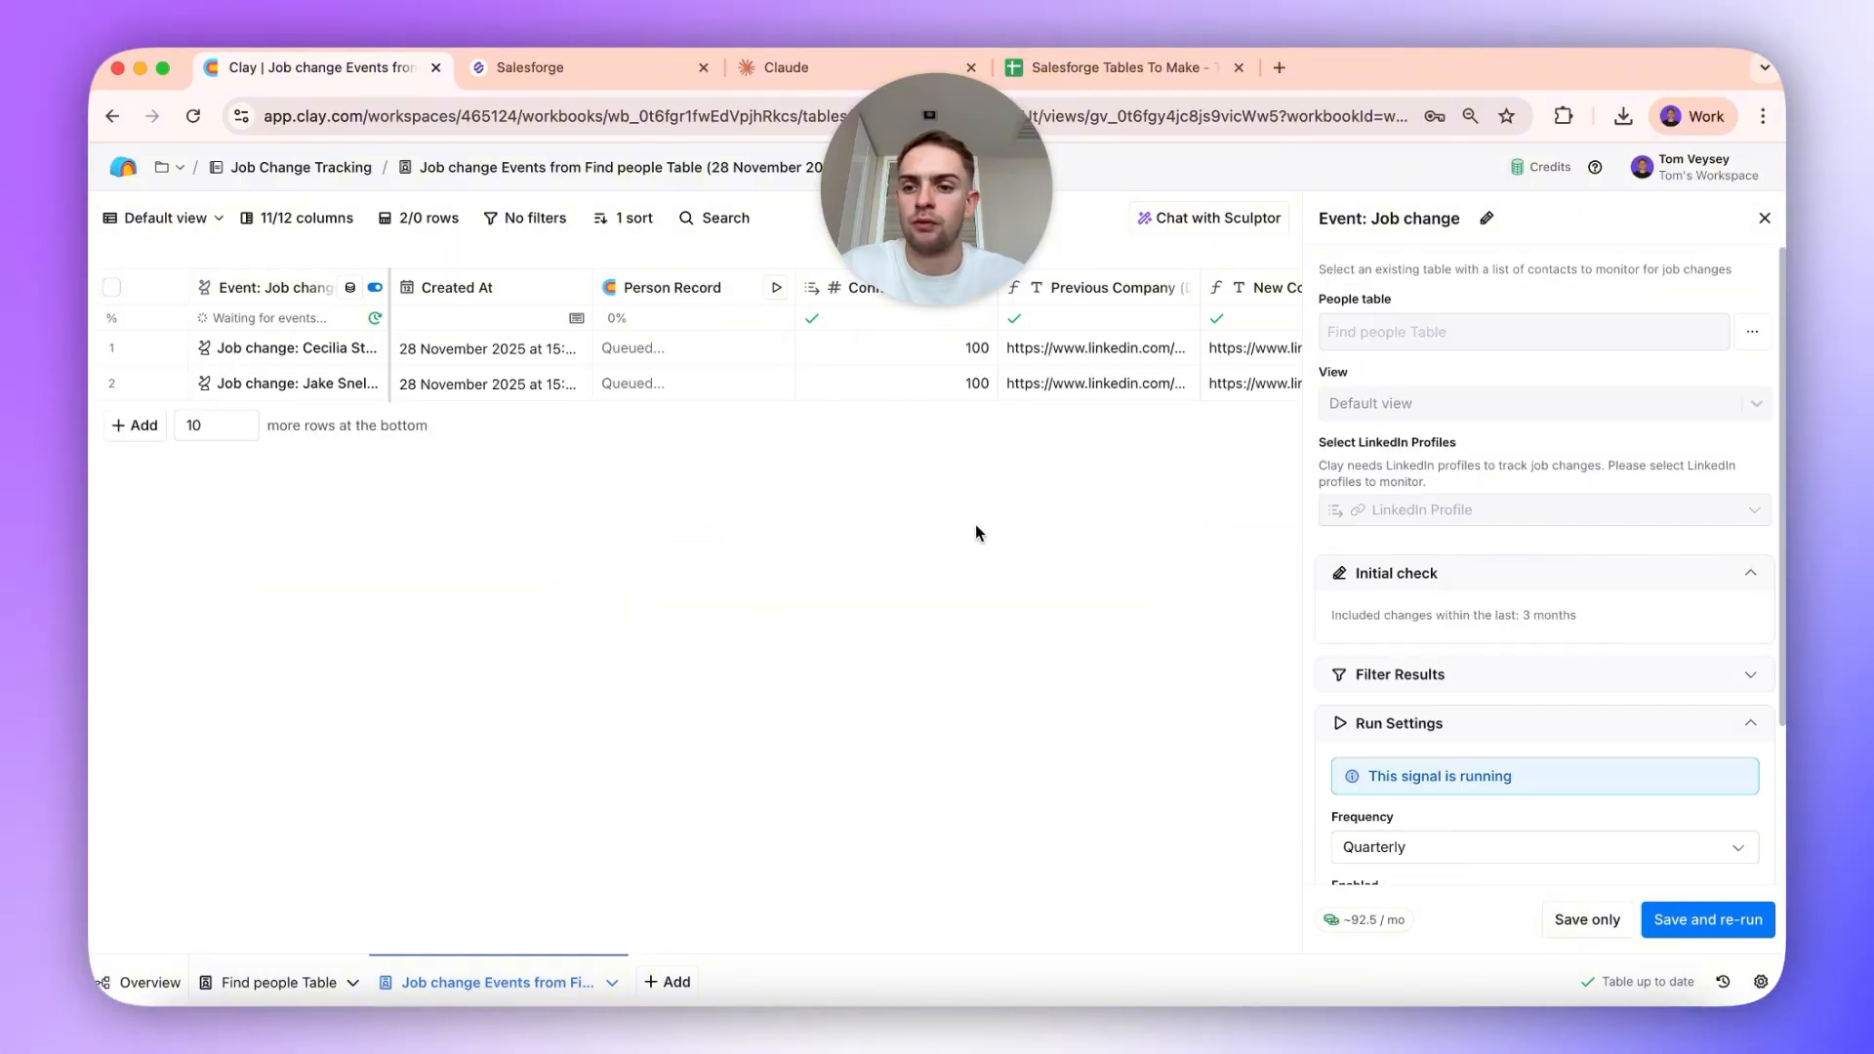
scroll(979, 532, right, 2)
scroll(975, 524, left, 2)
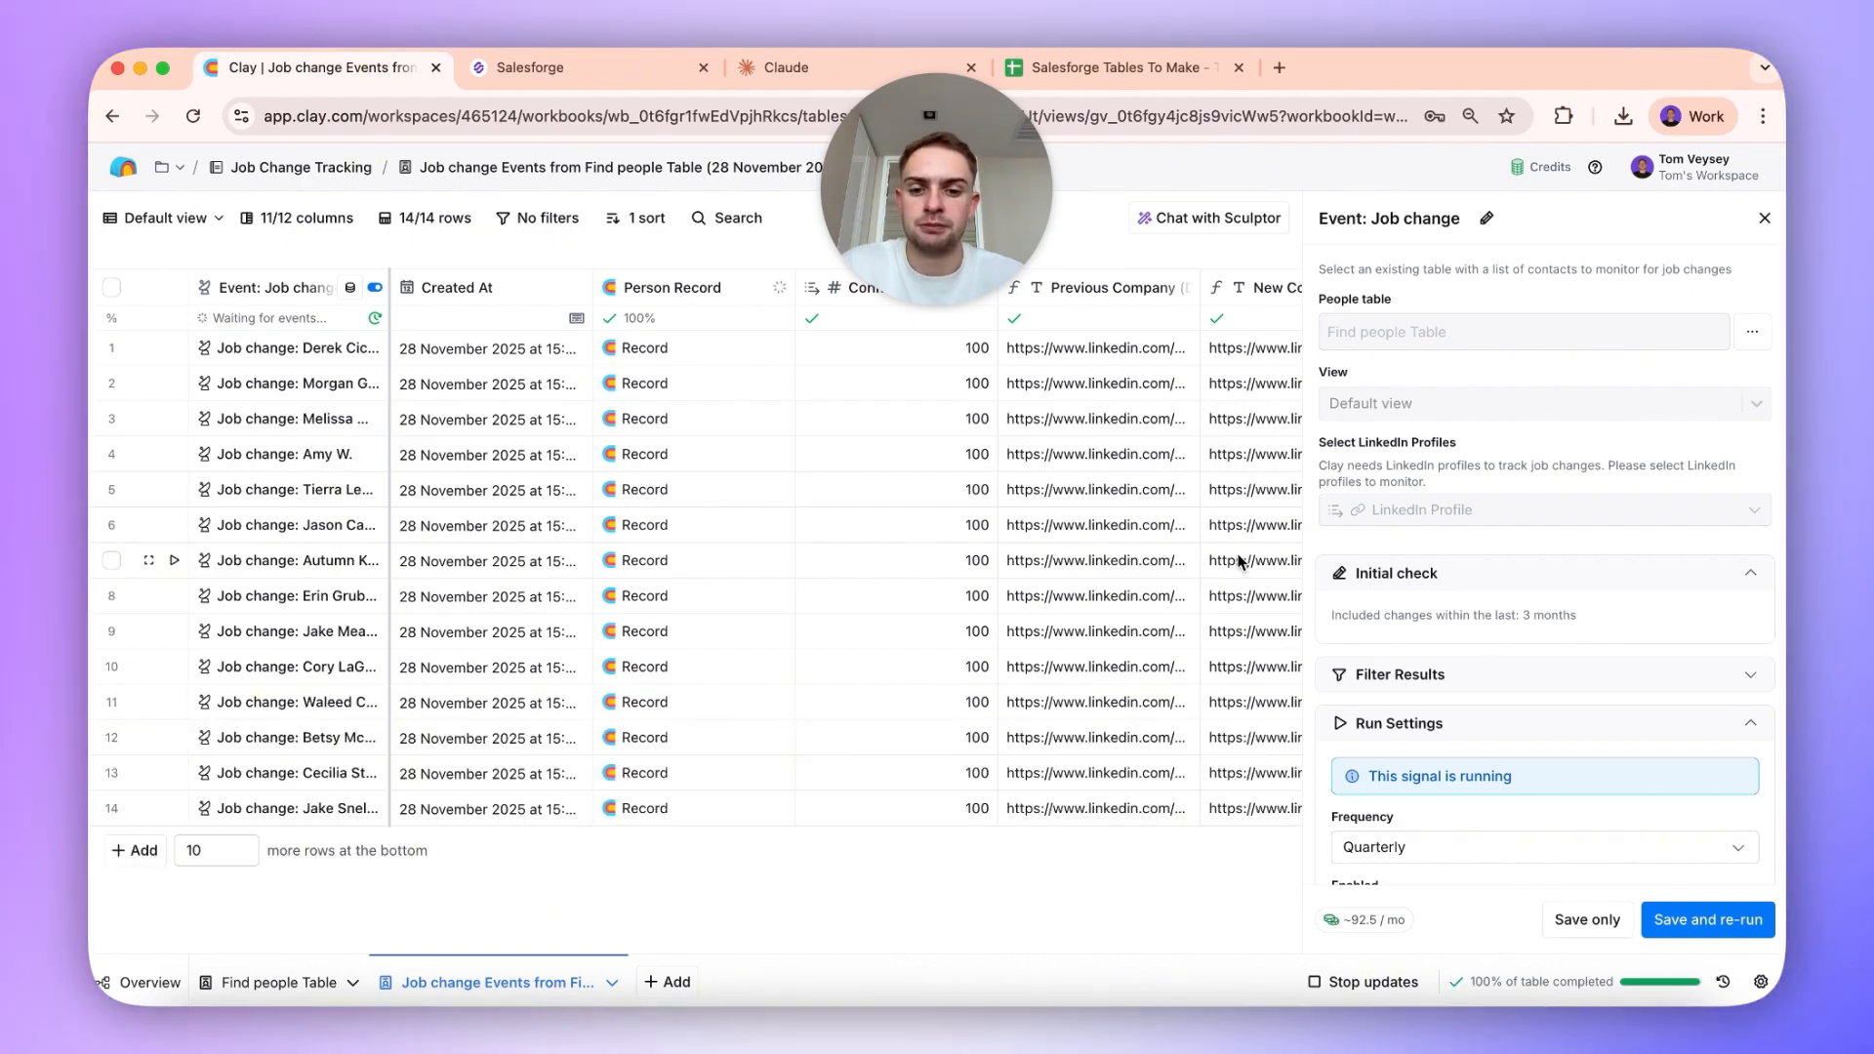
click(1765, 219)
scroll(1586, 499, right, 2)
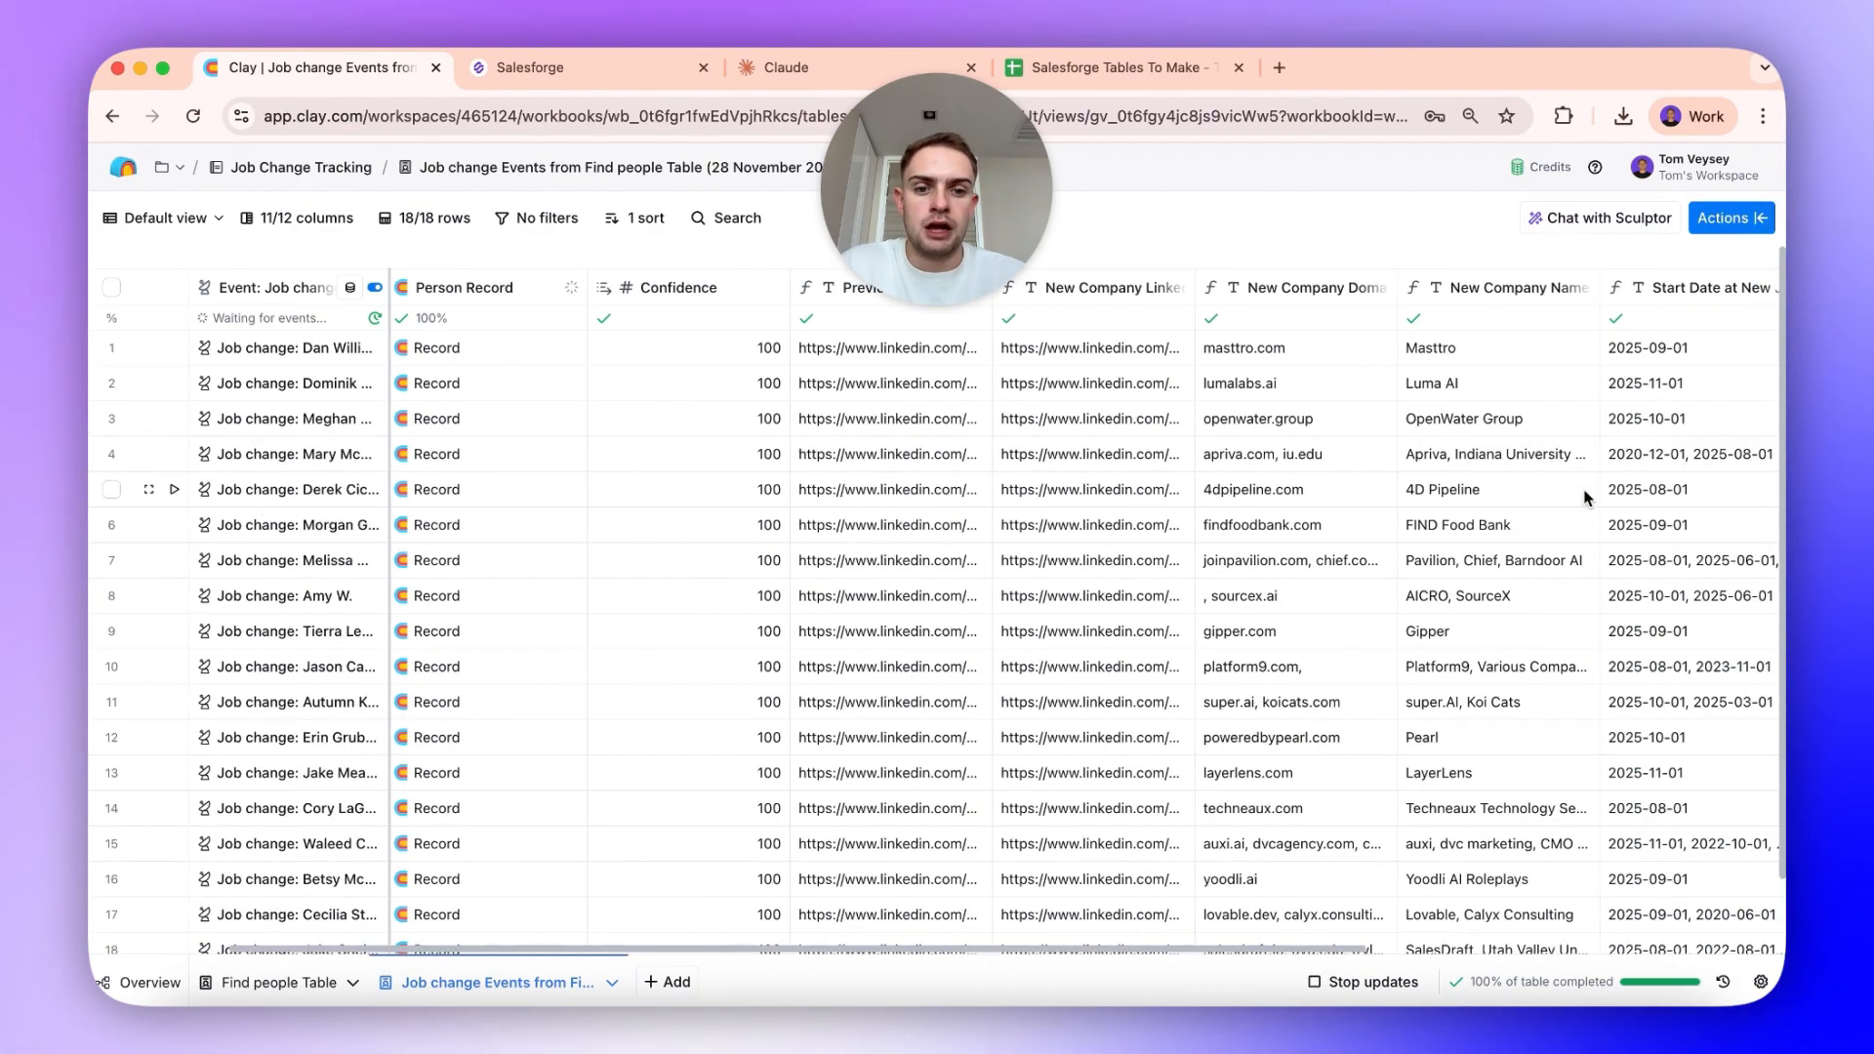
scroll(1586, 499, right, 5)
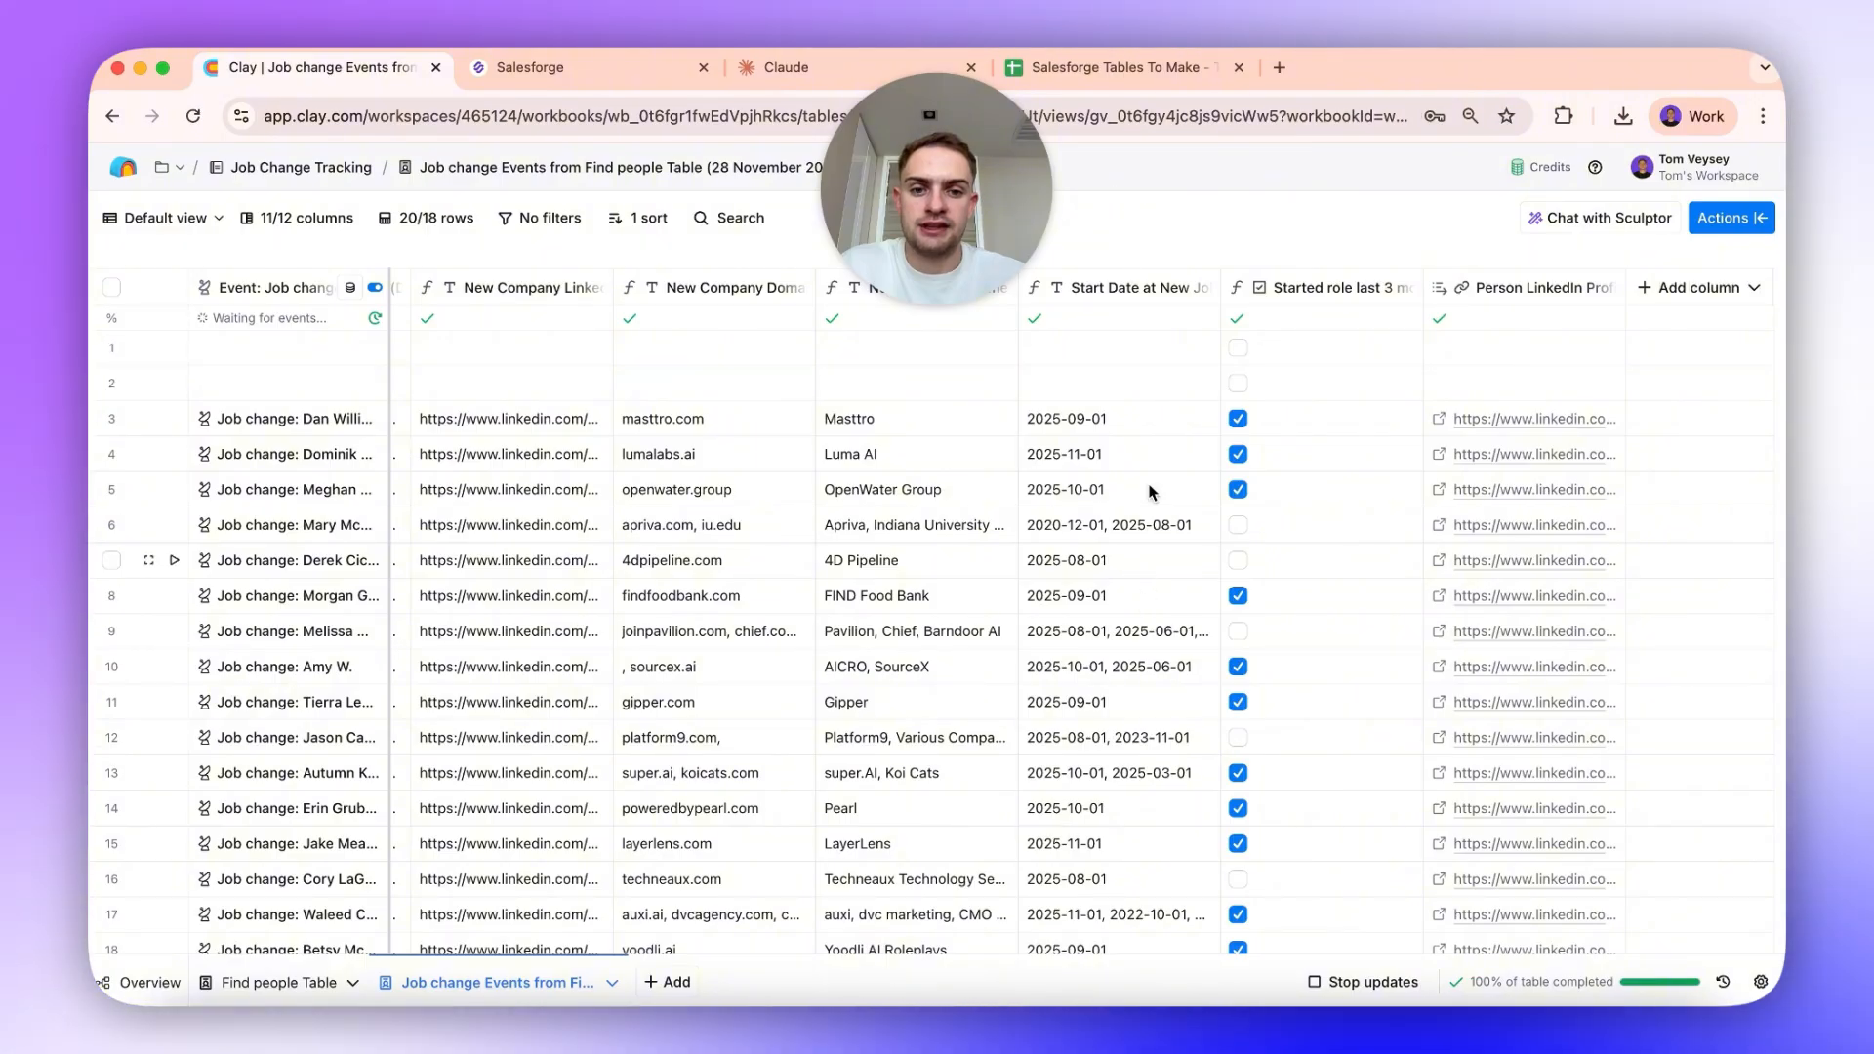
scroll(1171, 642, down, 3)
scroll(1171, 642, up, 3)
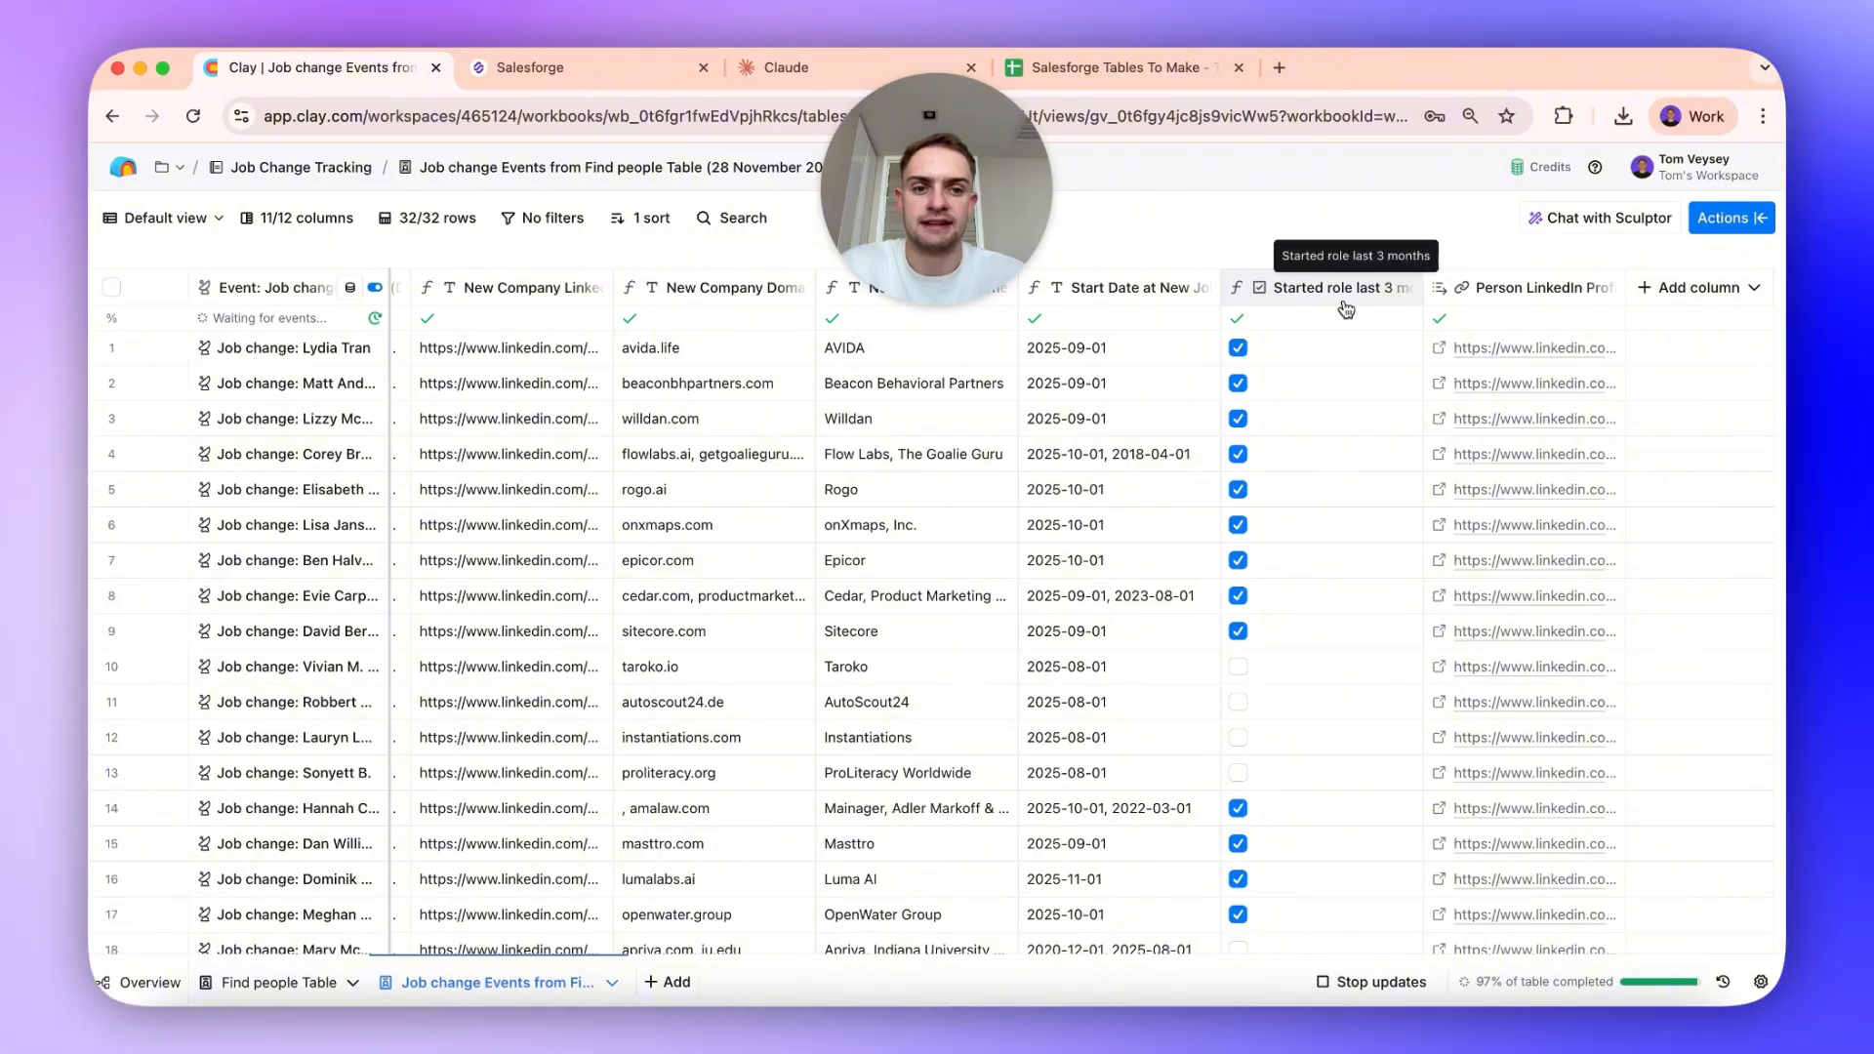
scroll(1287, 511, down, 5)
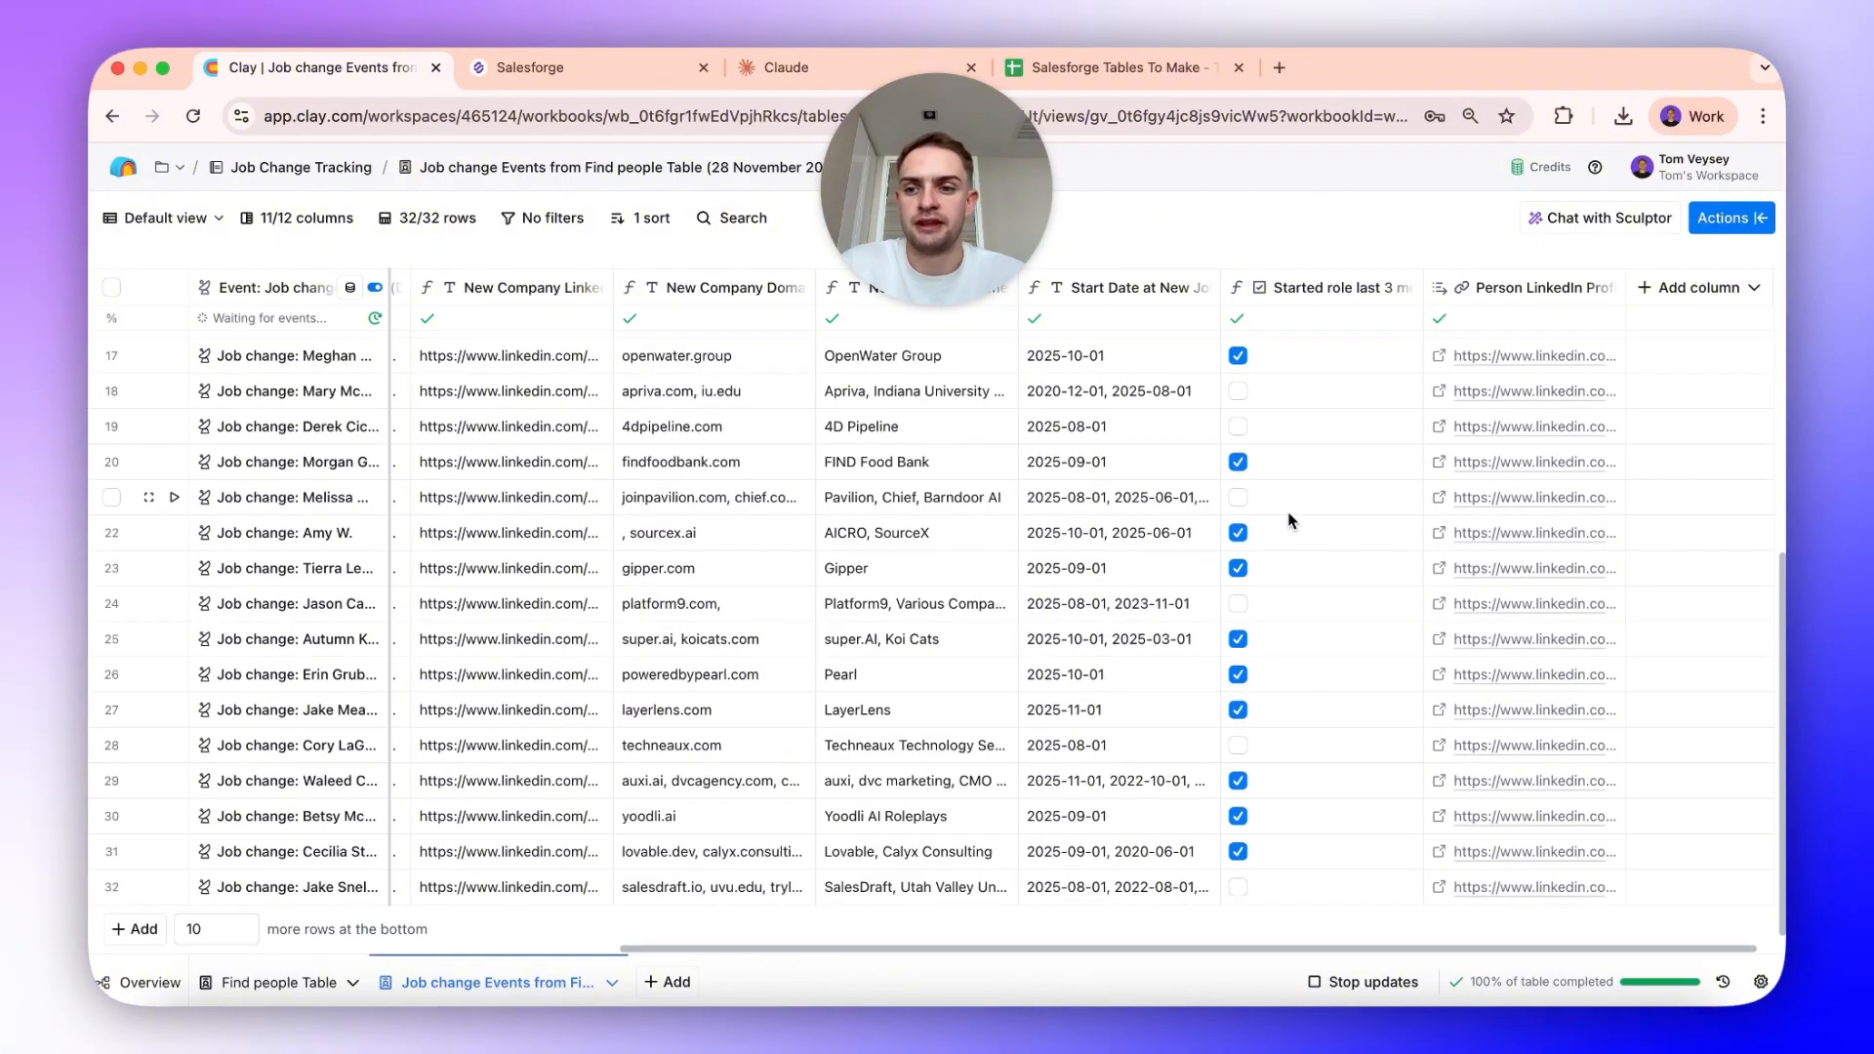
scroll(1287, 512, up, 5)
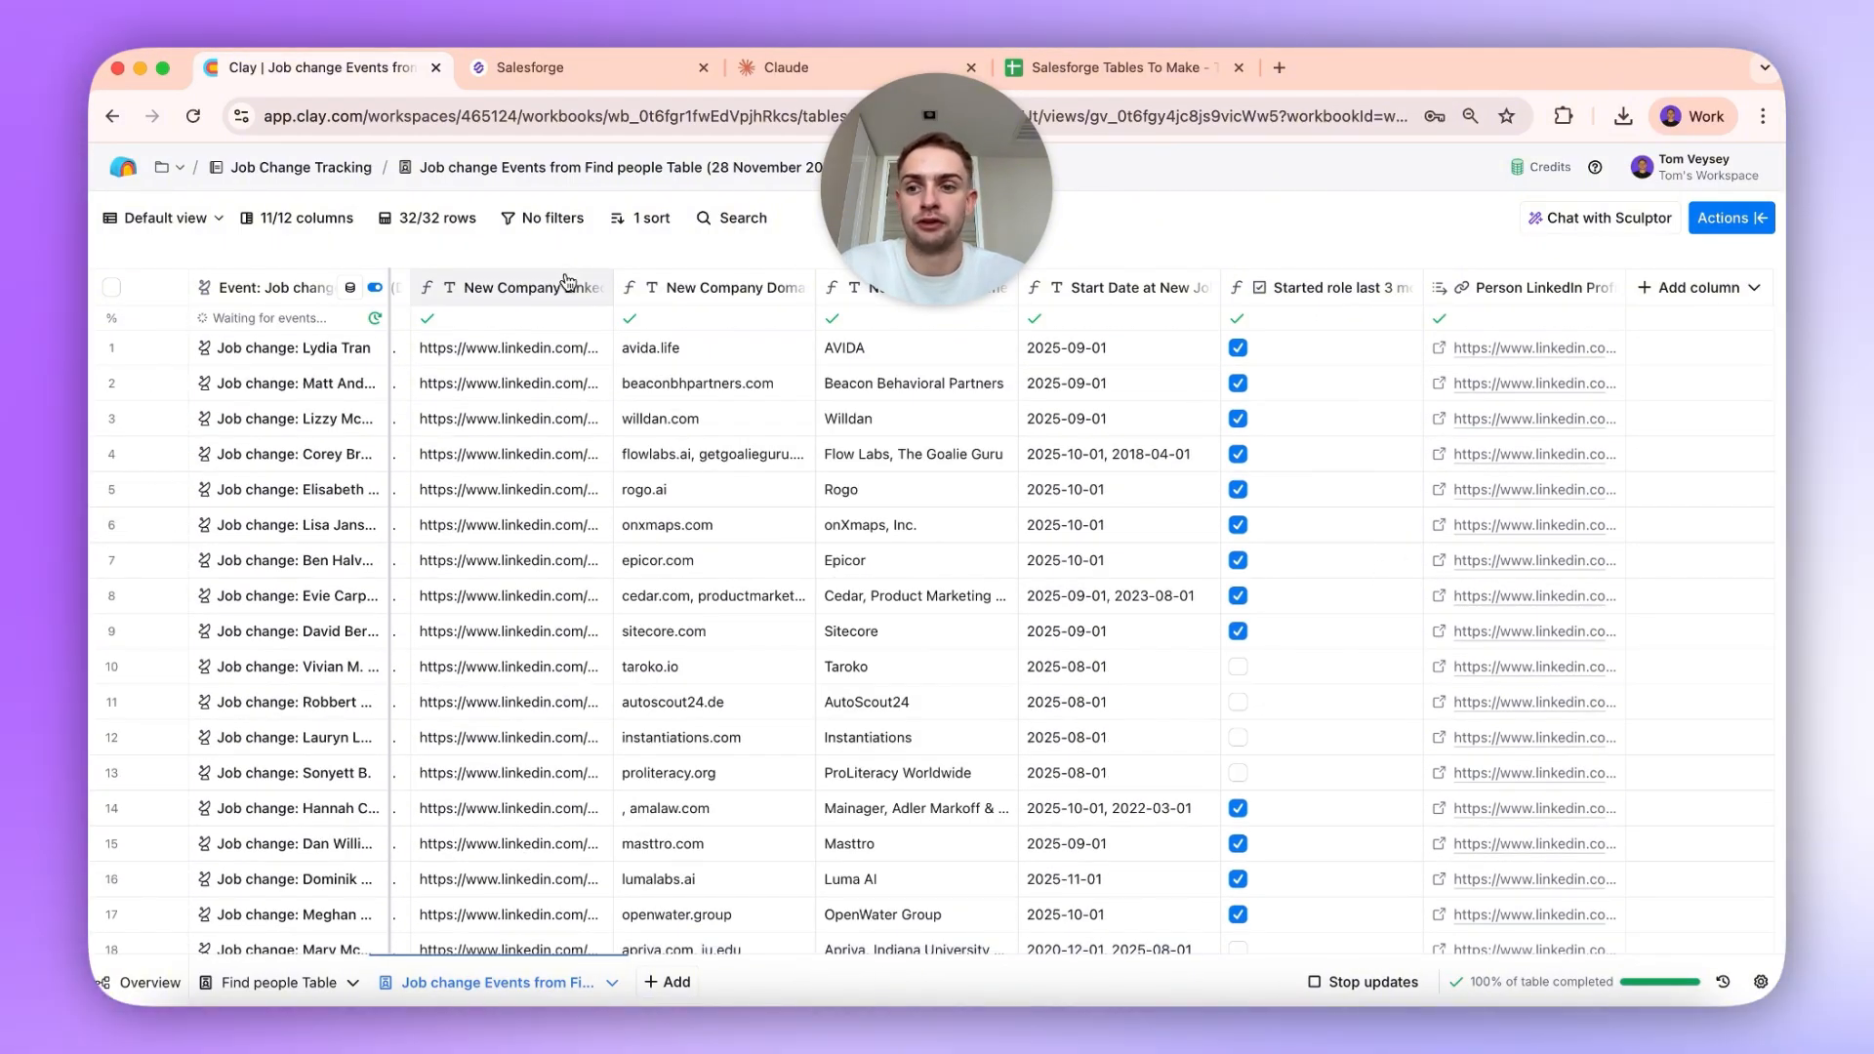
Step: Duplicate the job change events table's Default view and name the copy "ICP"
click(164, 217)
click(289, 533)
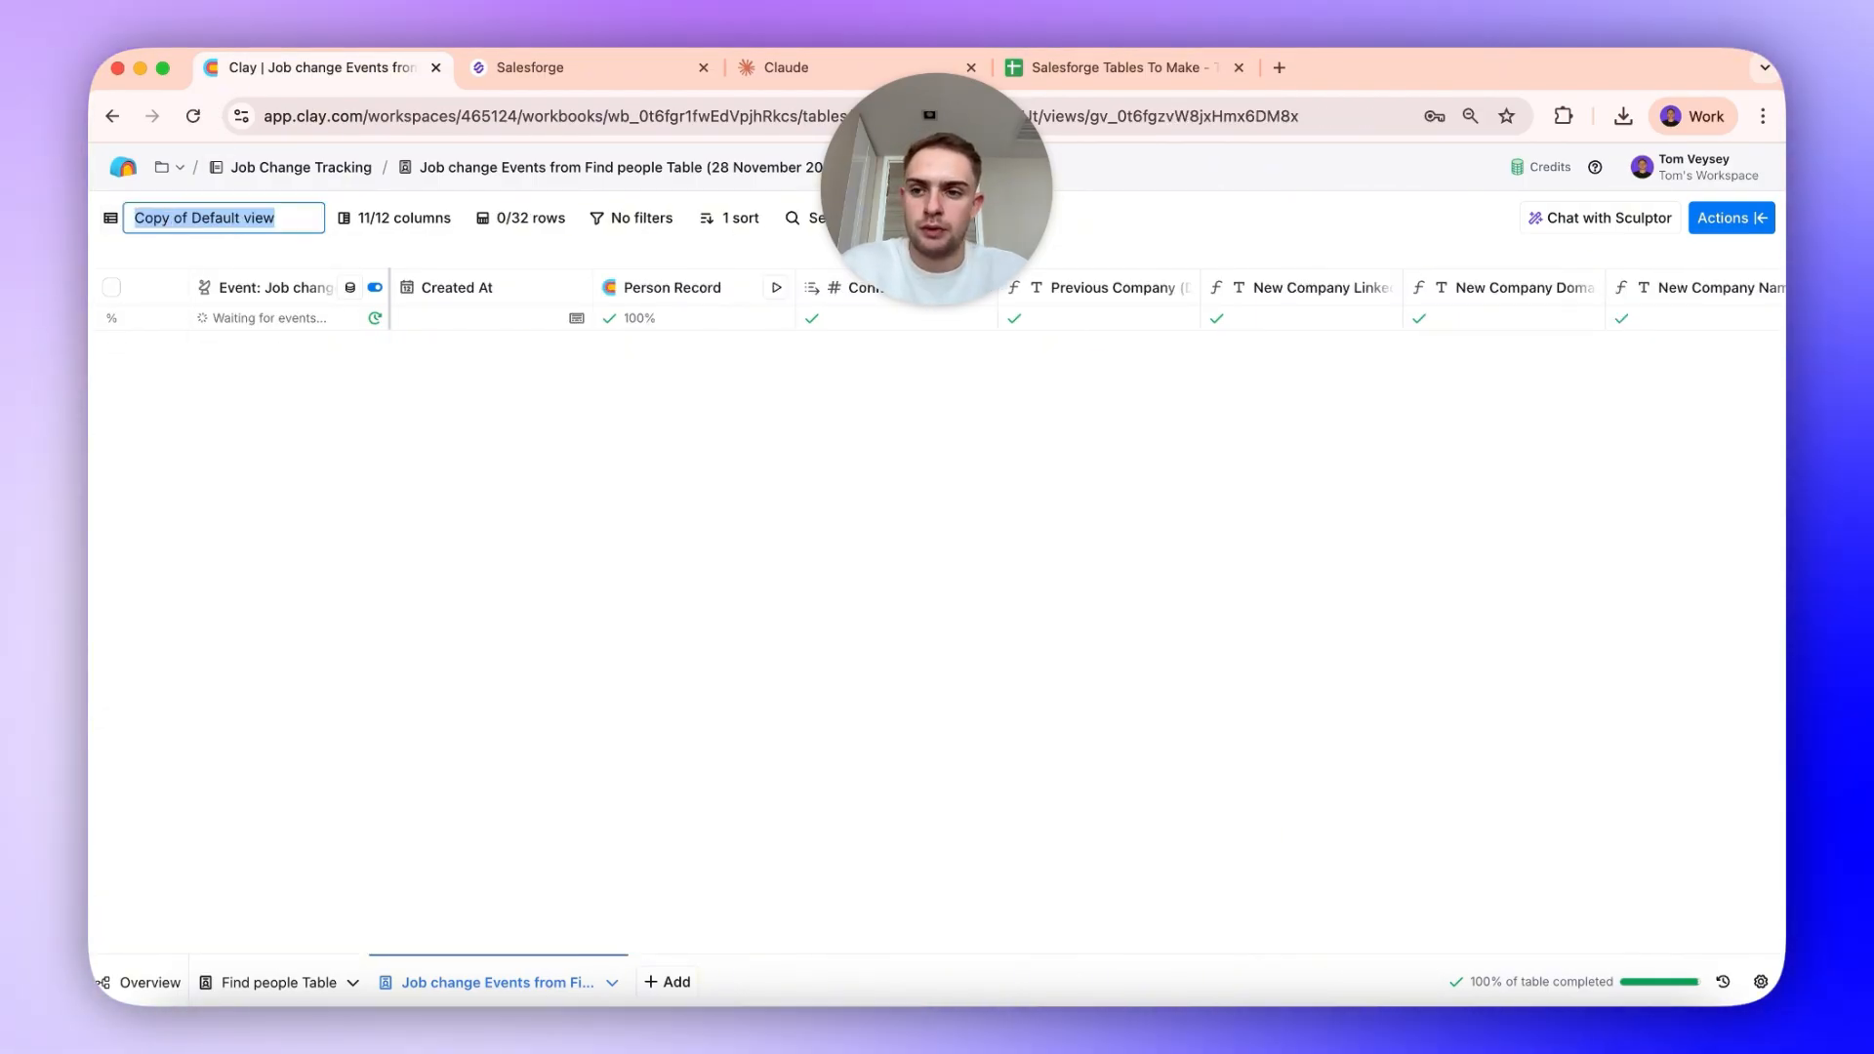
text(ICP)
key(Return)
Step: Rename the duplicated view to "Recent Change"
click(171, 227)
double_click(146, 223)
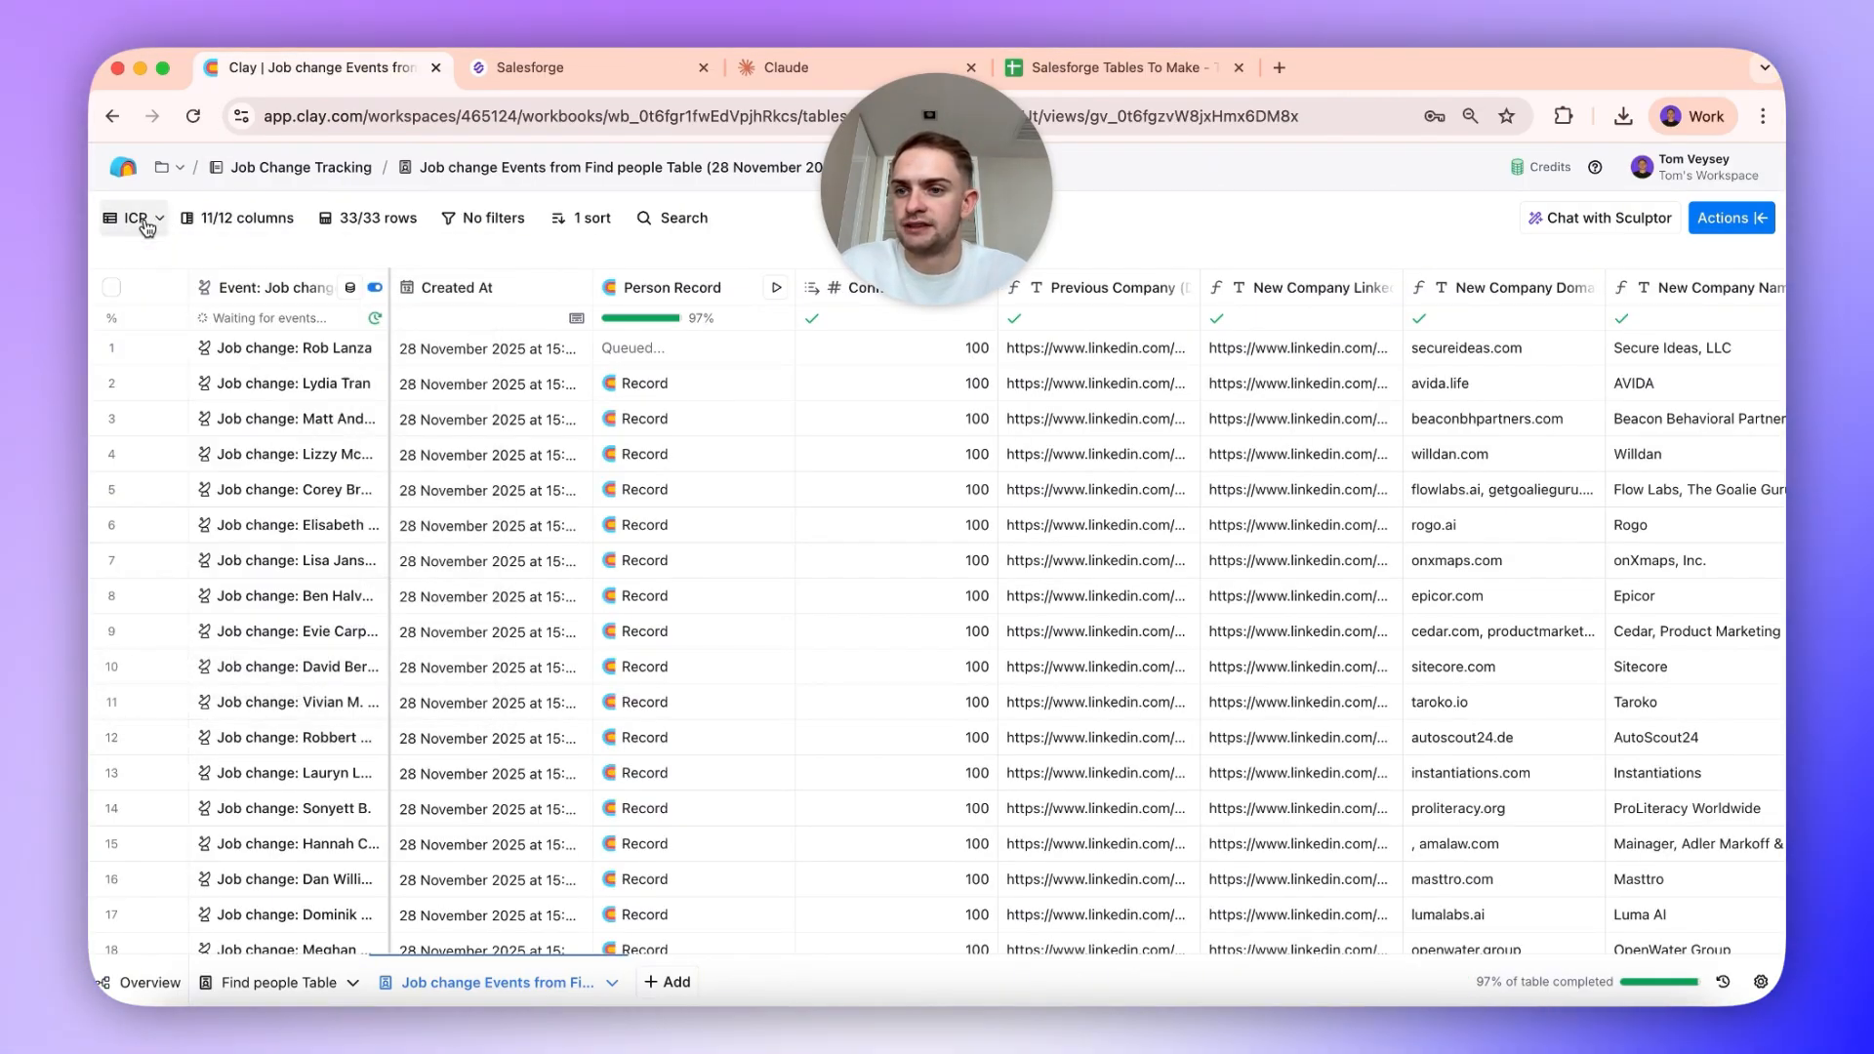
text(Recent Change)
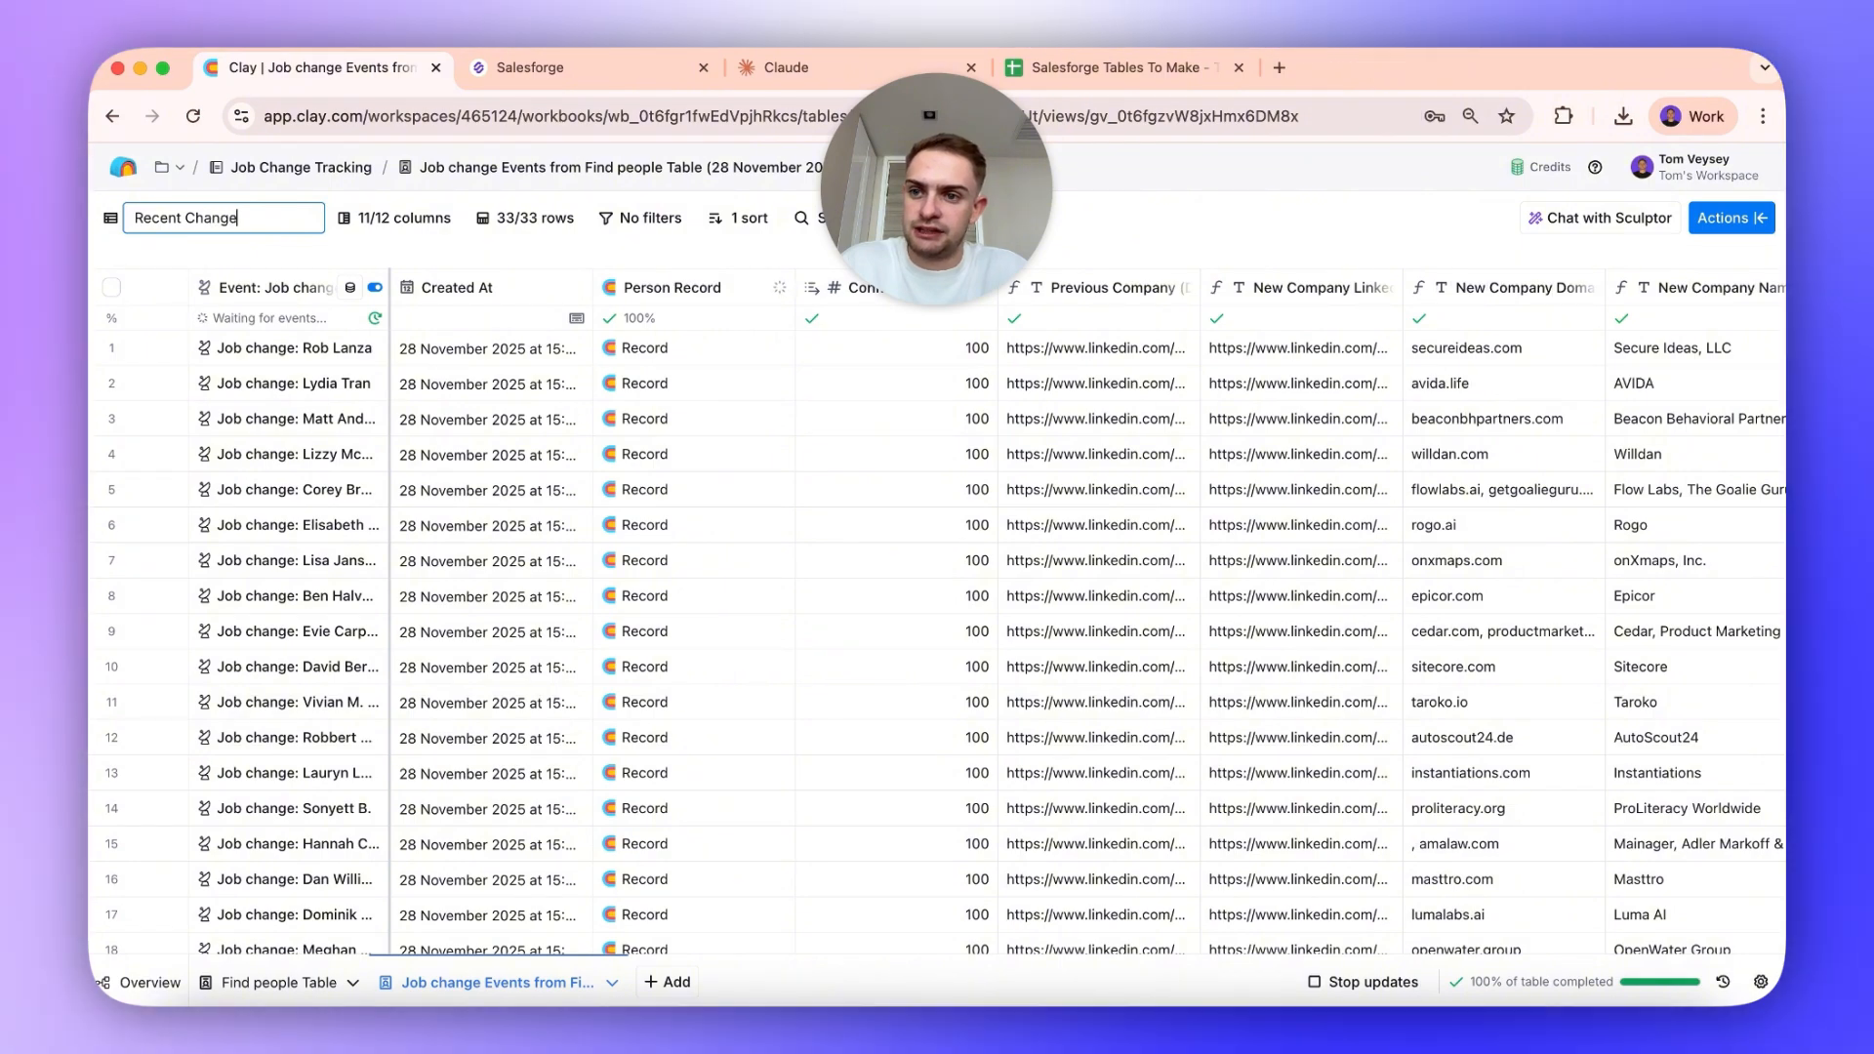
key(Return)
Step: Filter the Recent Change view to rows where "Started role last 3 months" is checked
click(532, 216)
click(418, 263)
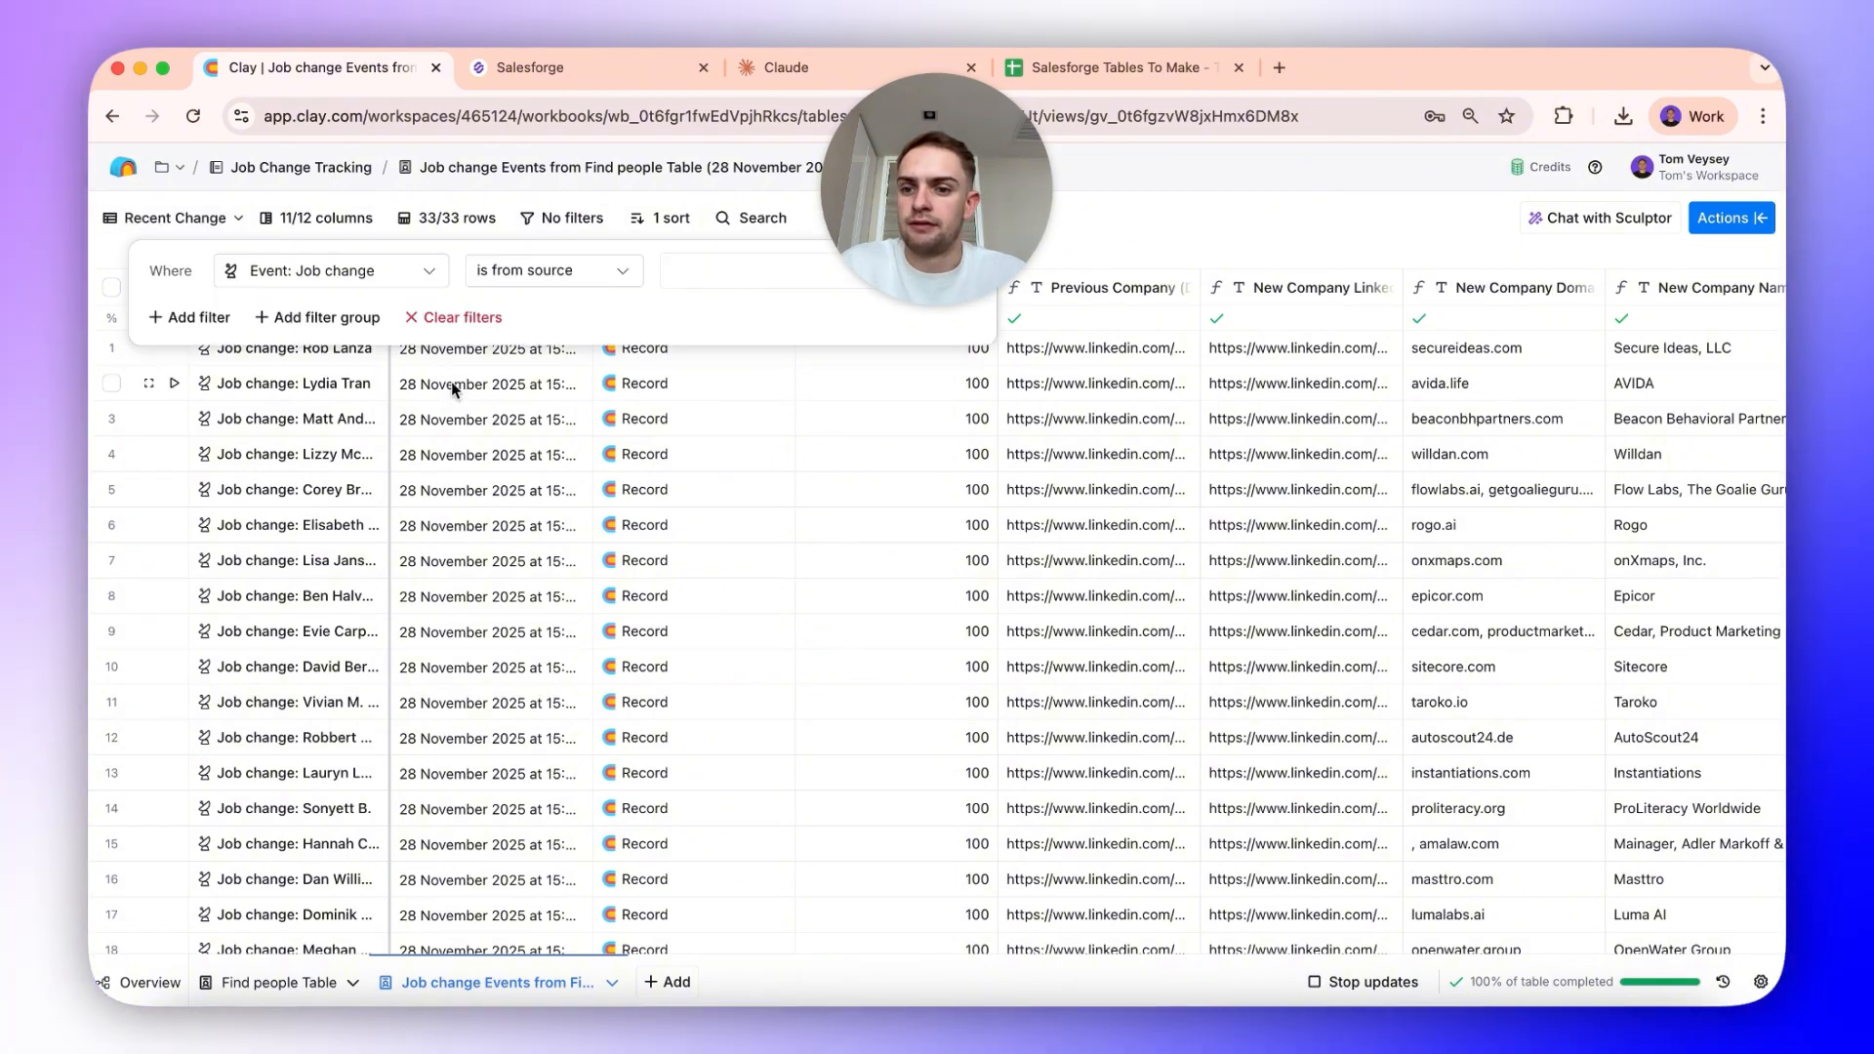
click(313, 270)
click(360, 639)
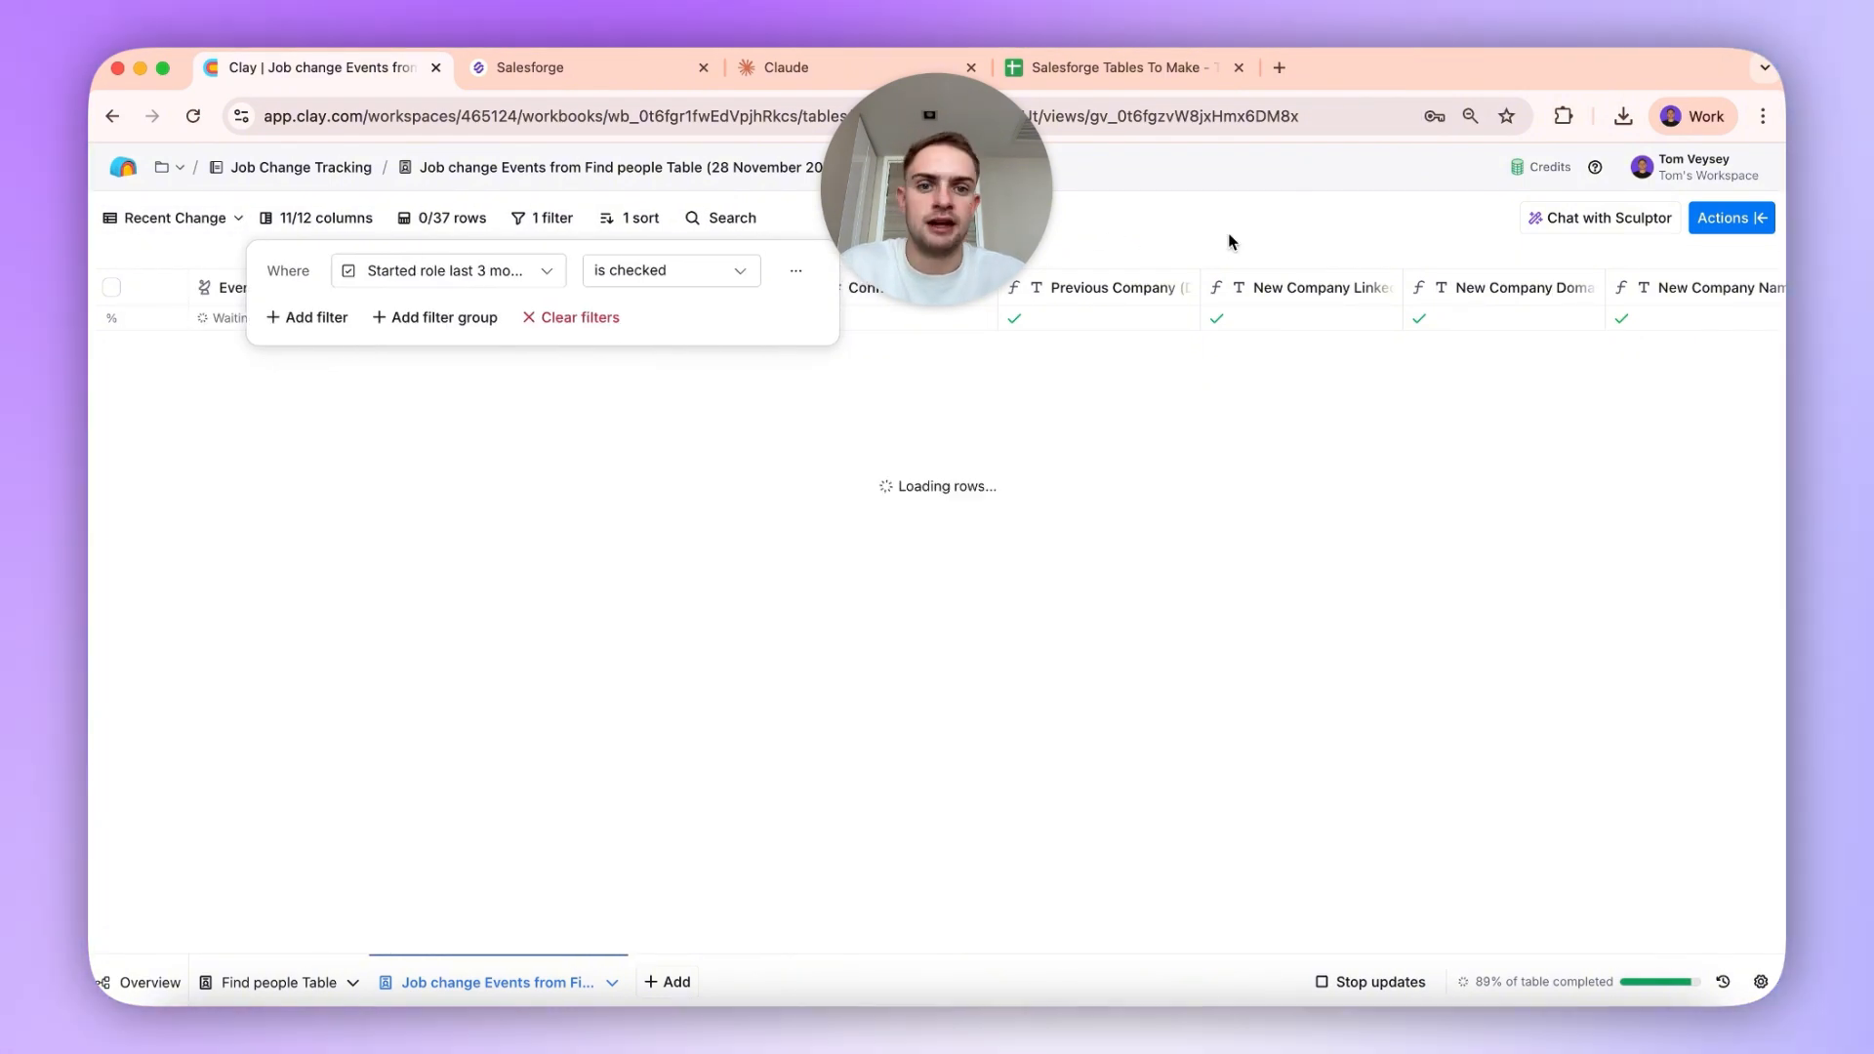
click(1229, 240)
Step: Add a Work Email enrichment to the table by searching for "work email", and switch it to full configuration
scroll(792, 413, right, 10)
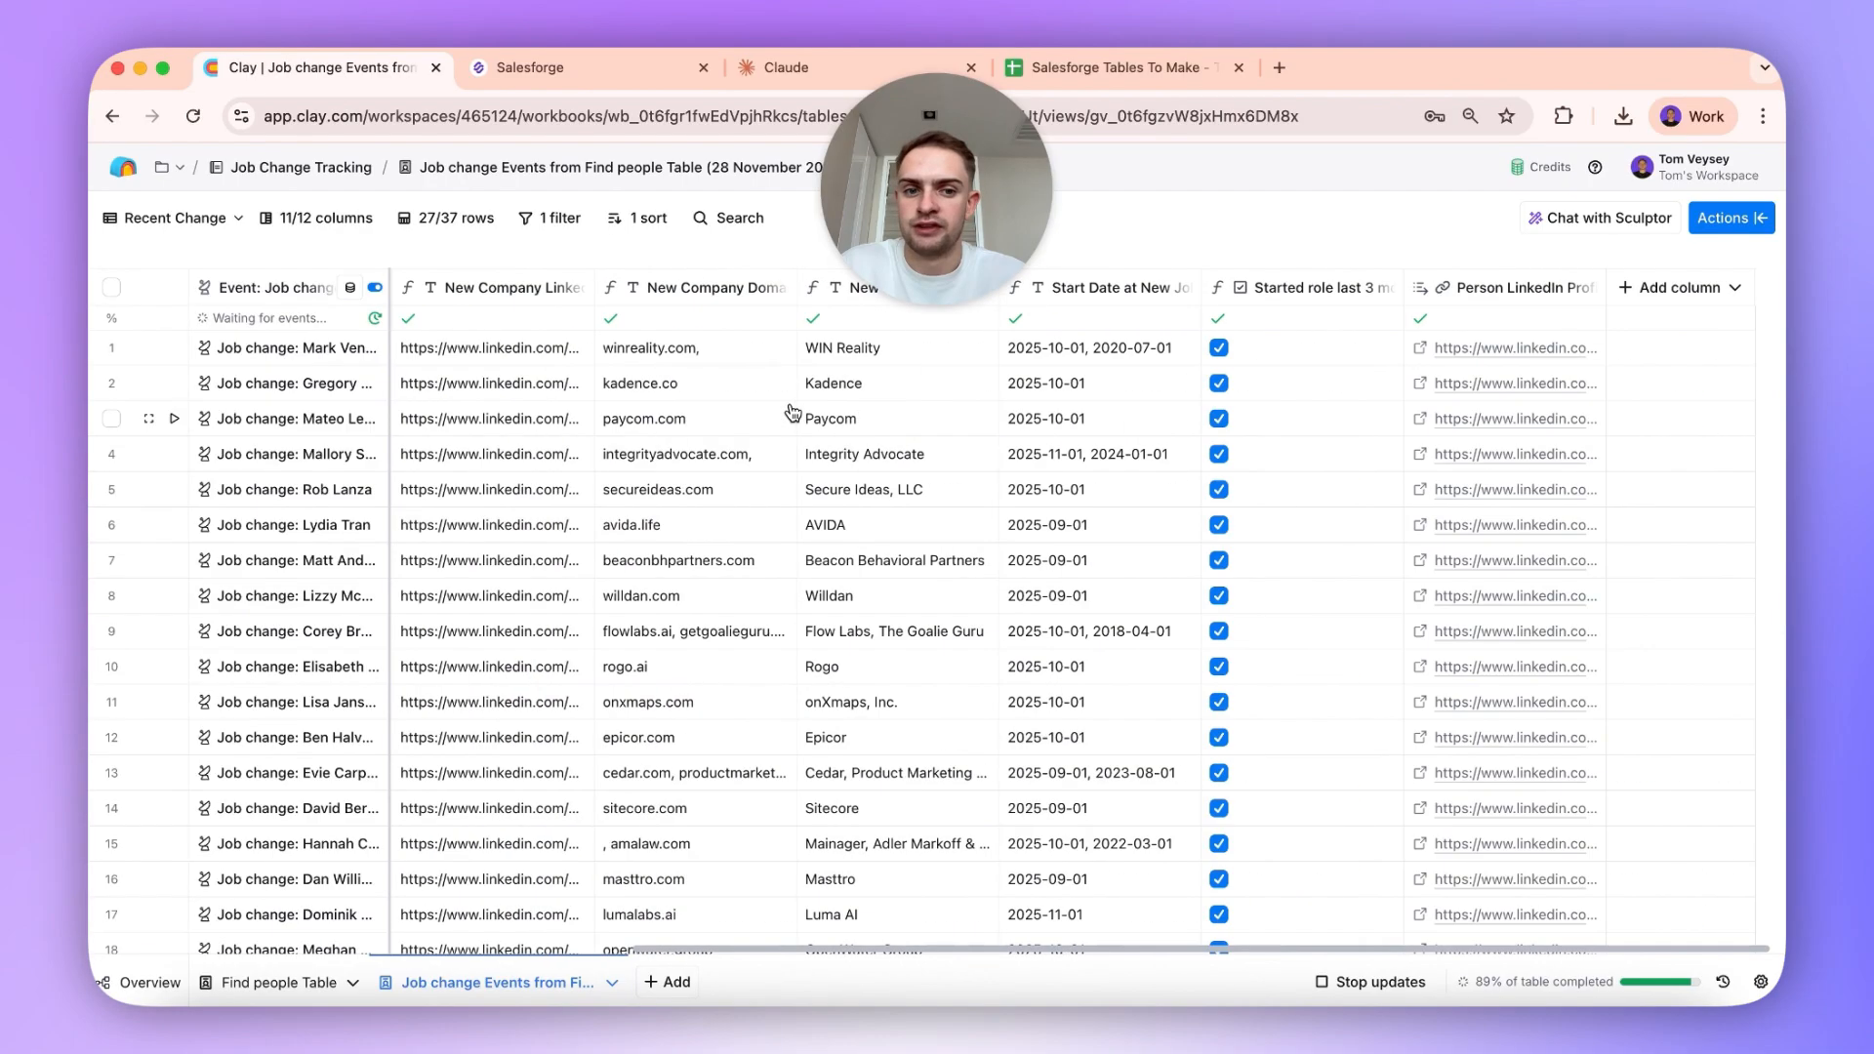
scroll(966, 406, right, 10)
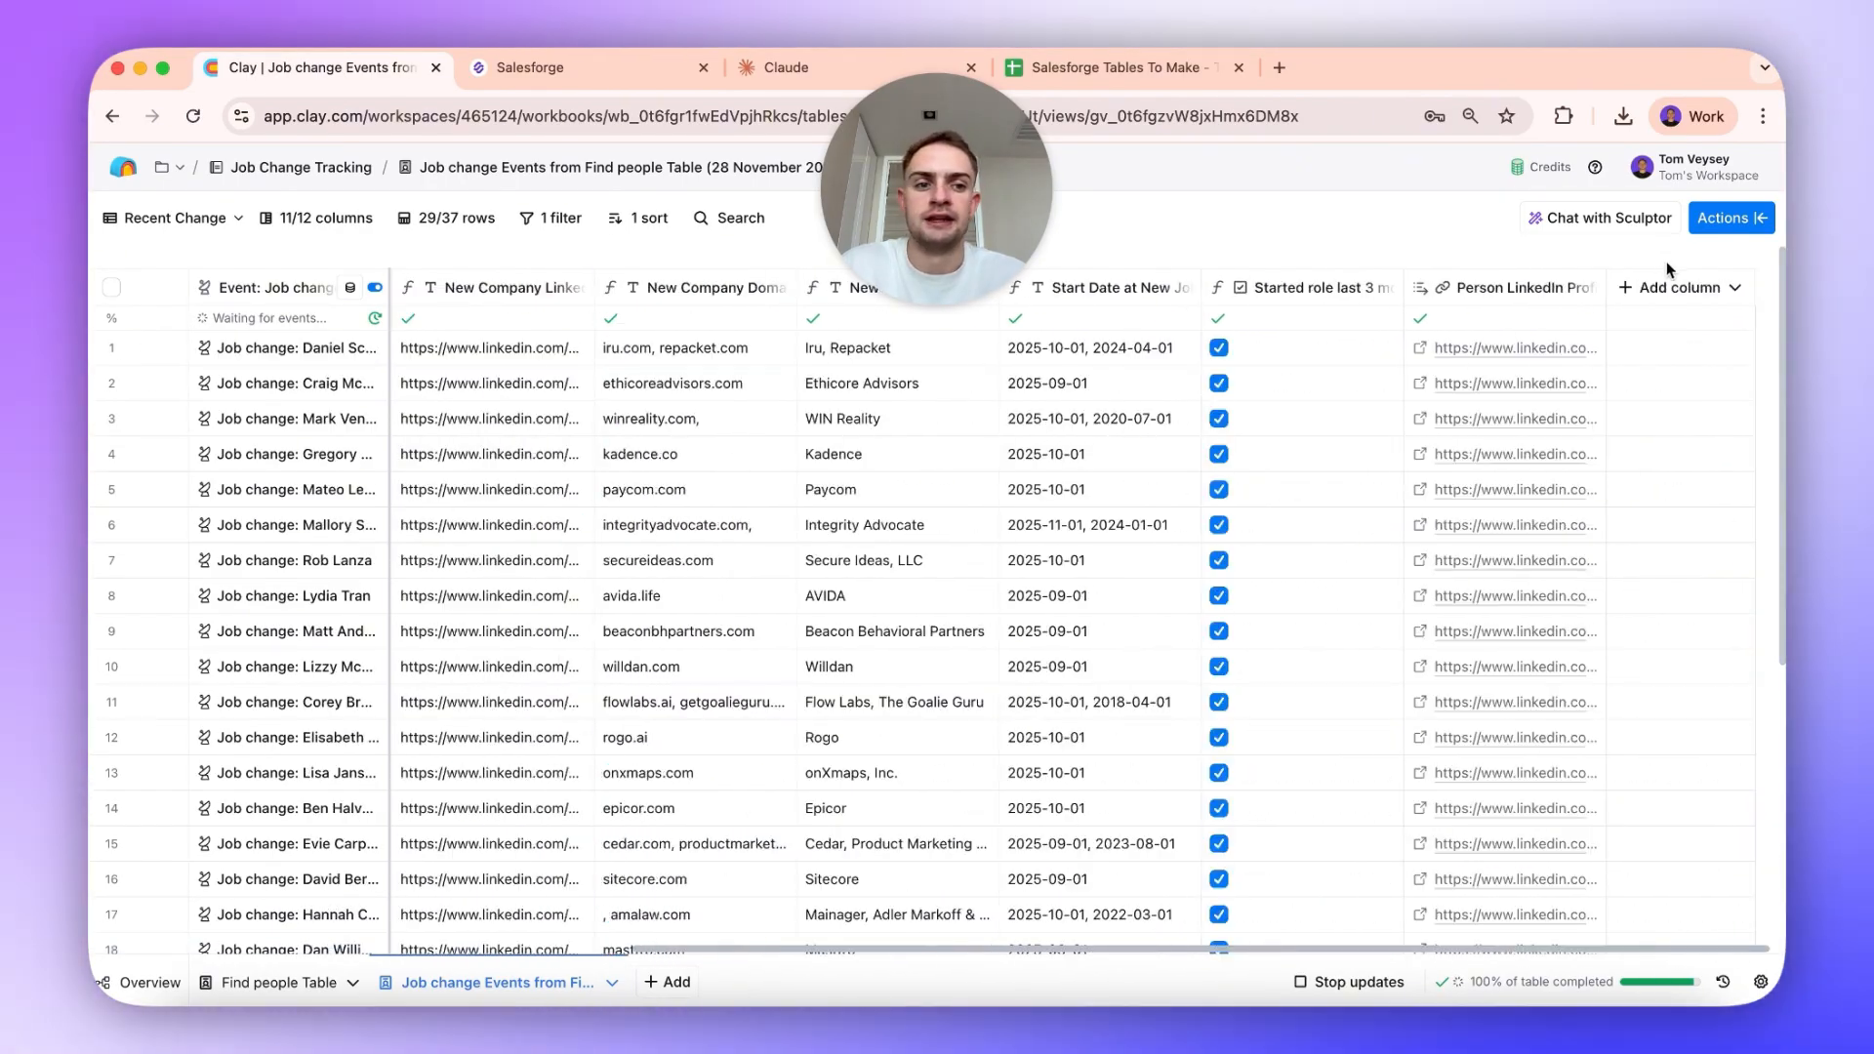
click(1679, 287)
click(1703, 334)
text(work email)
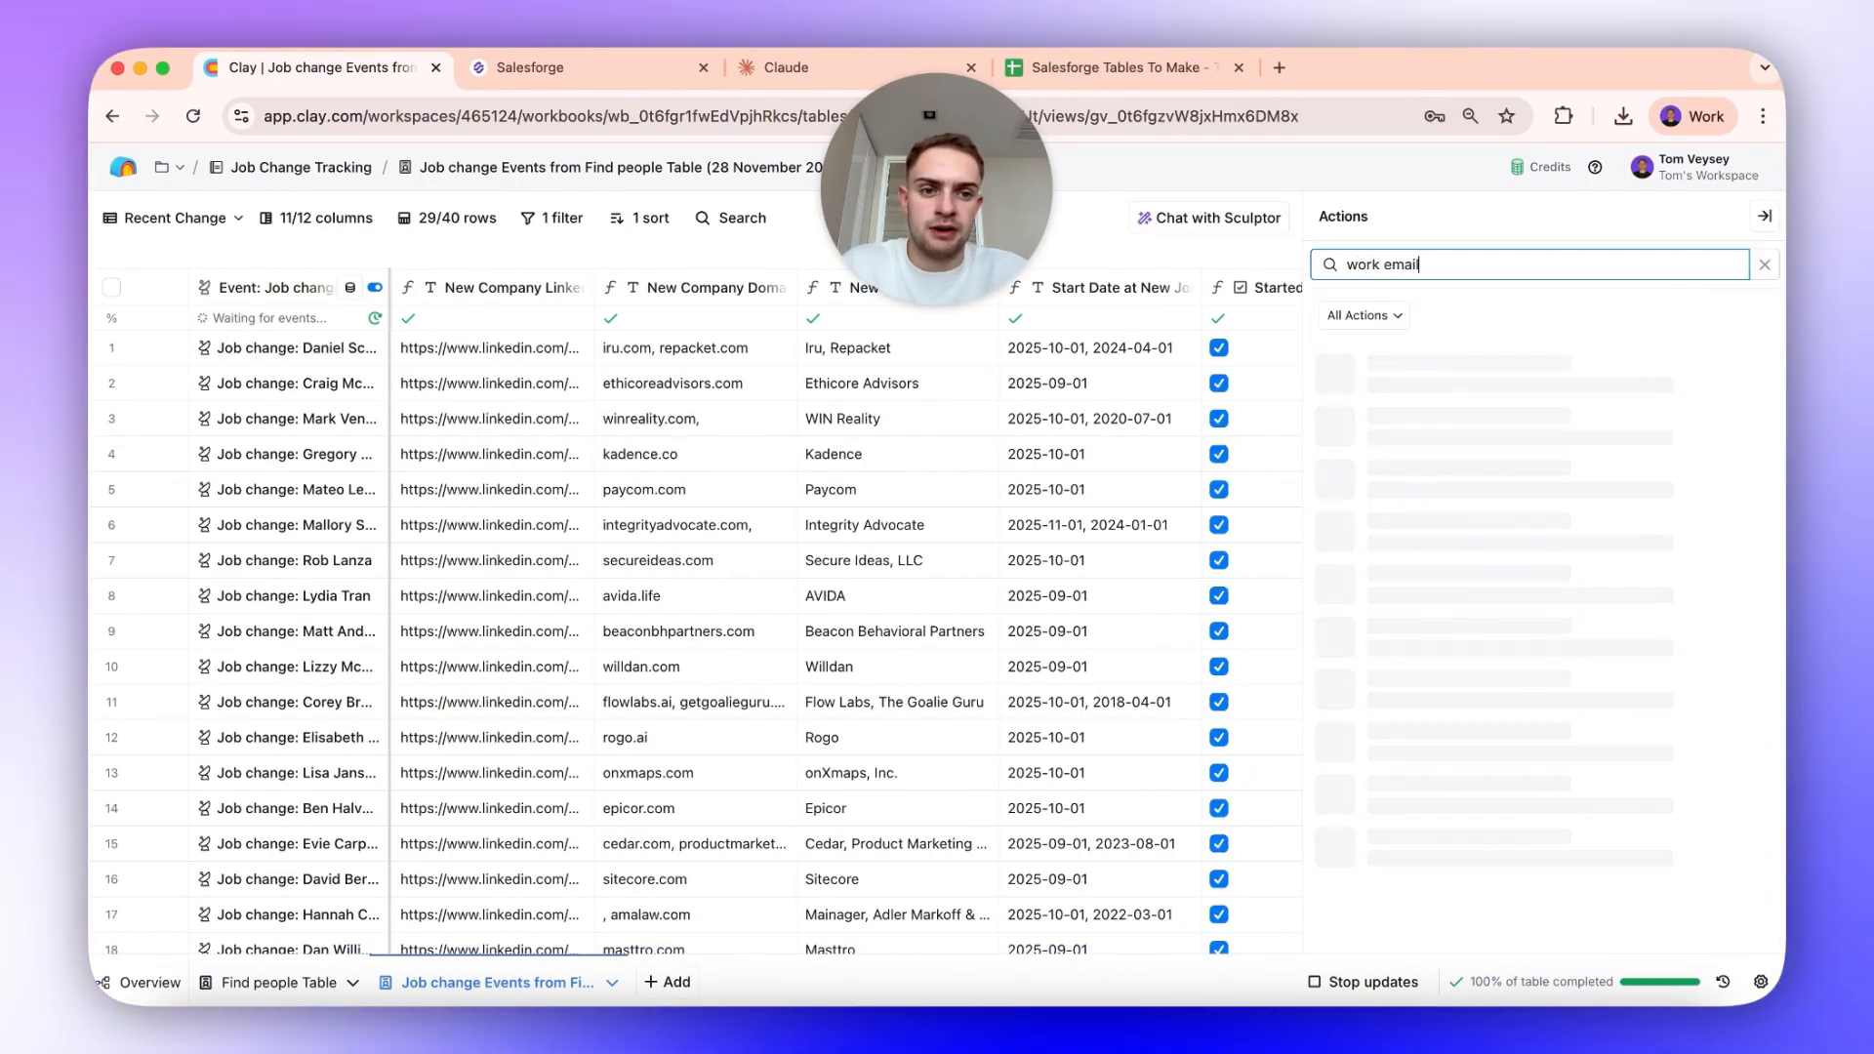
click(1623, 369)
scroll(1625, 640, down, 3)
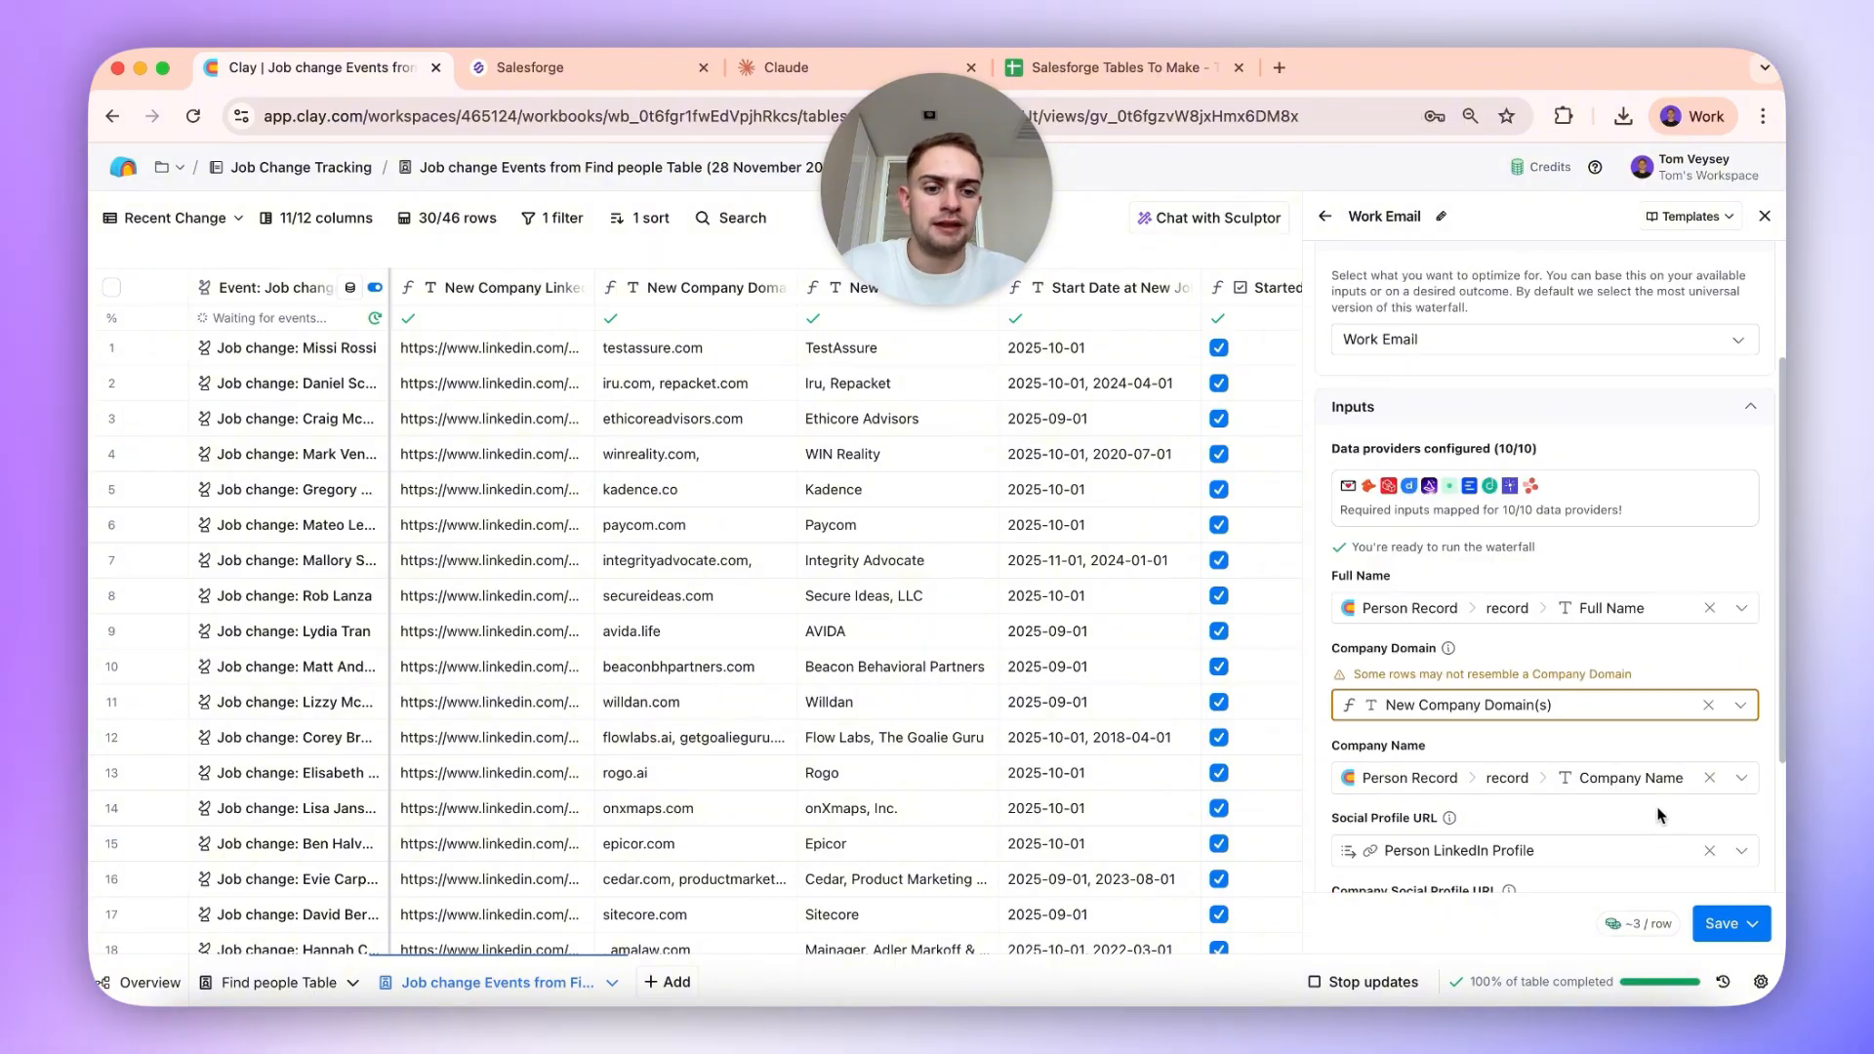
scroll(1616, 503, up, 3)
click(1650, 369)
Step: Remove SMARTe, Dropcontact, Enrow and Wiza from the Work Email waterfall sequence
scroll(1510, 721, down, 5)
scroll(1518, 674, up, 4)
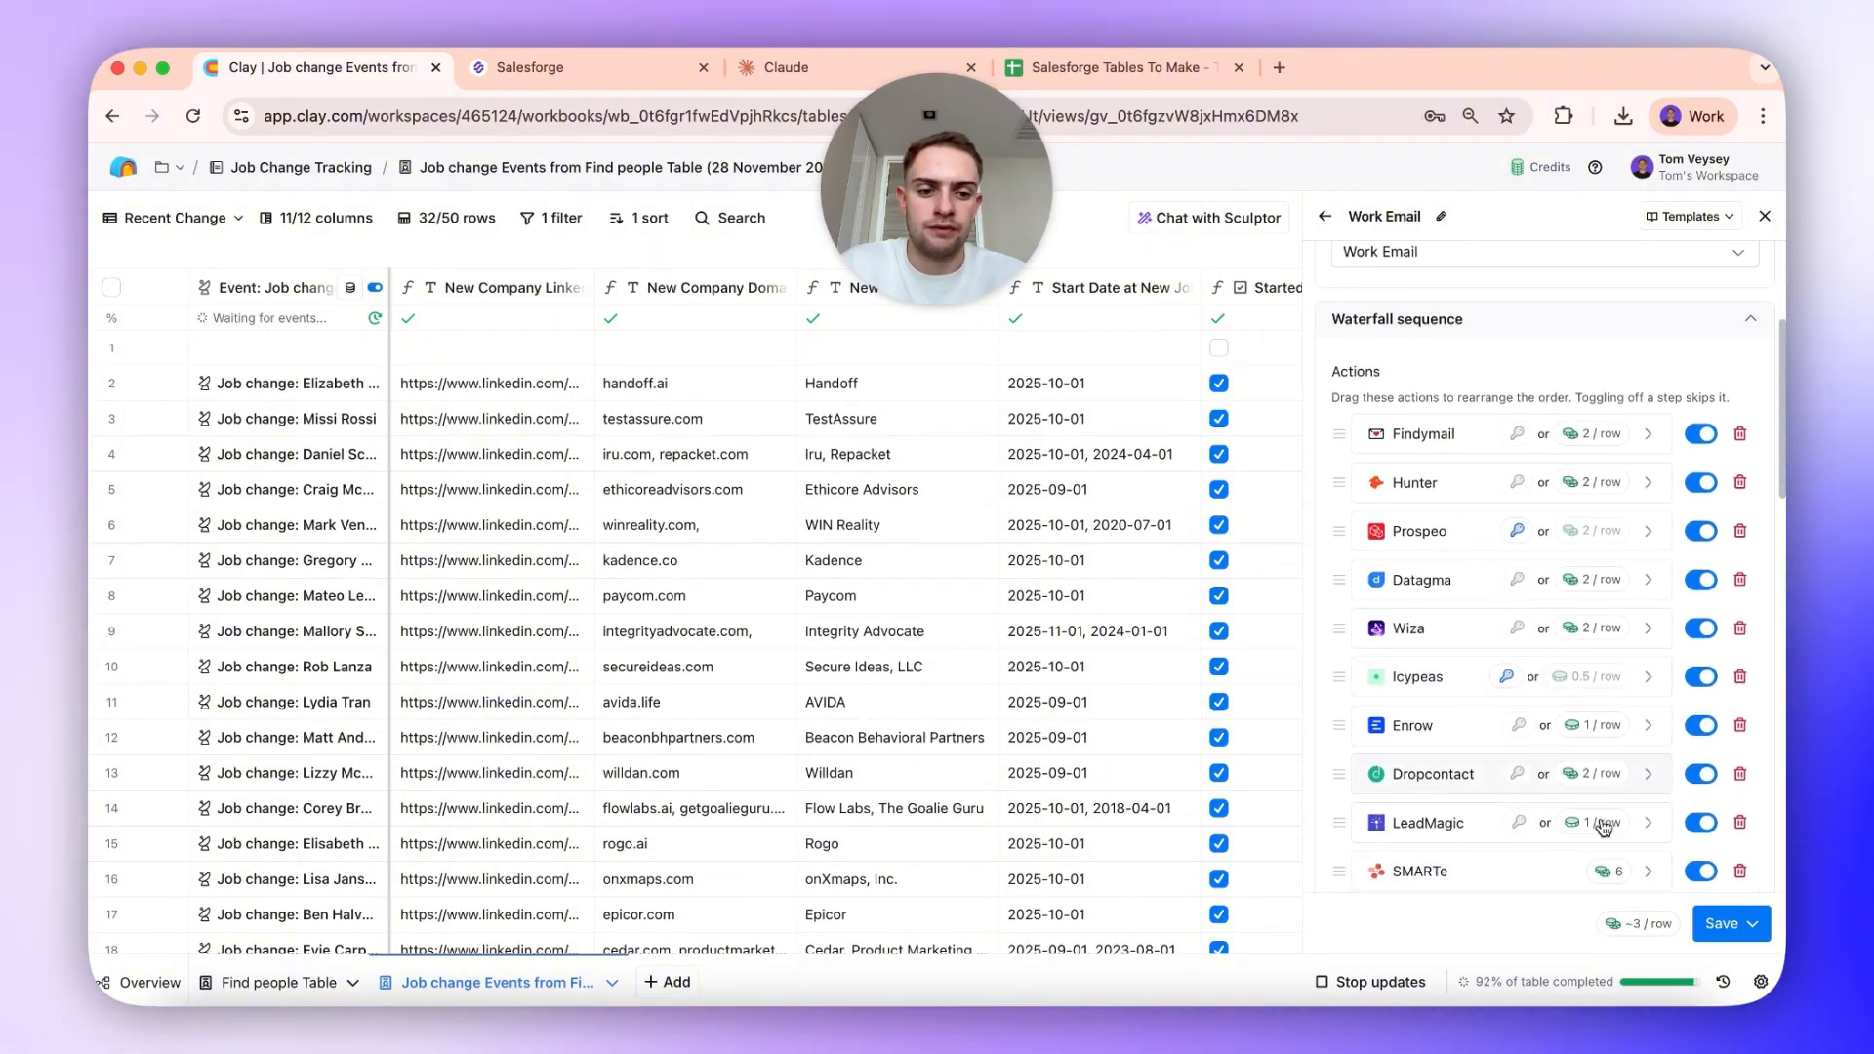
scroll(1699, 708, down, 4)
click(1740, 721)
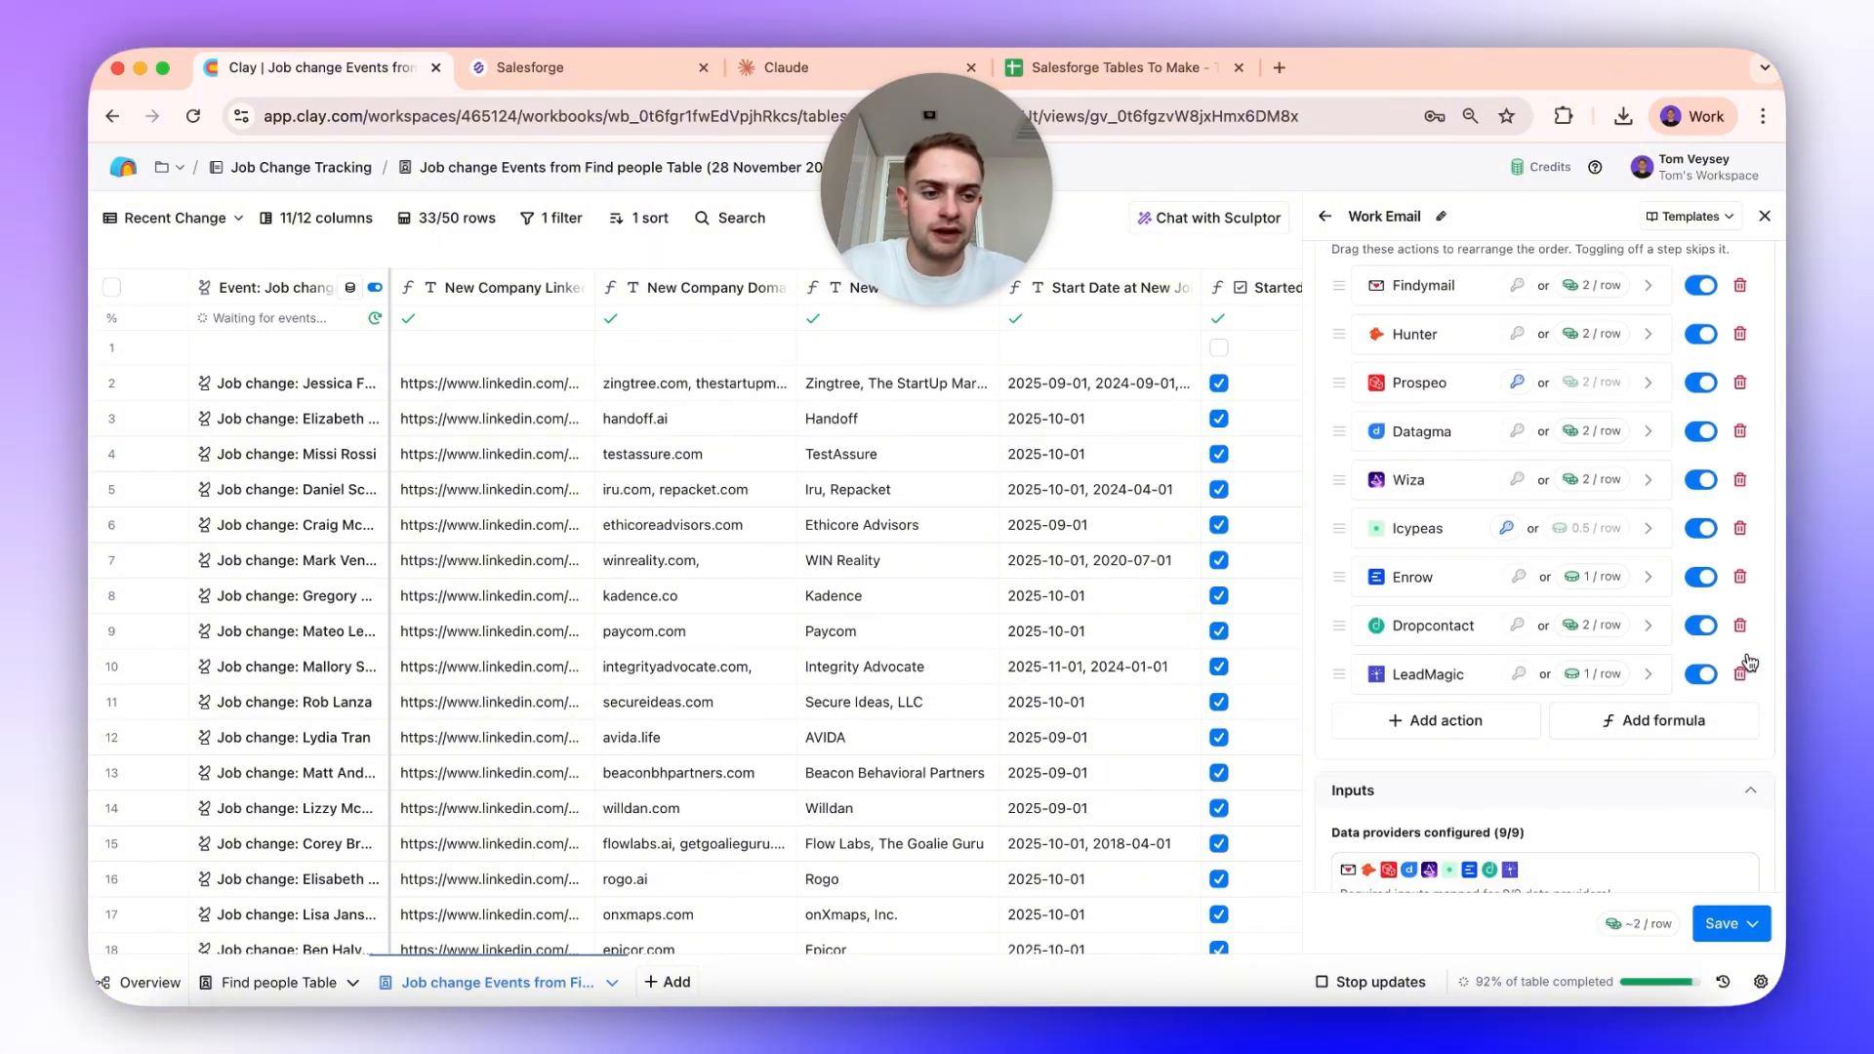
click(1741, 625)
click(1740, 577)
click(1741, 479)
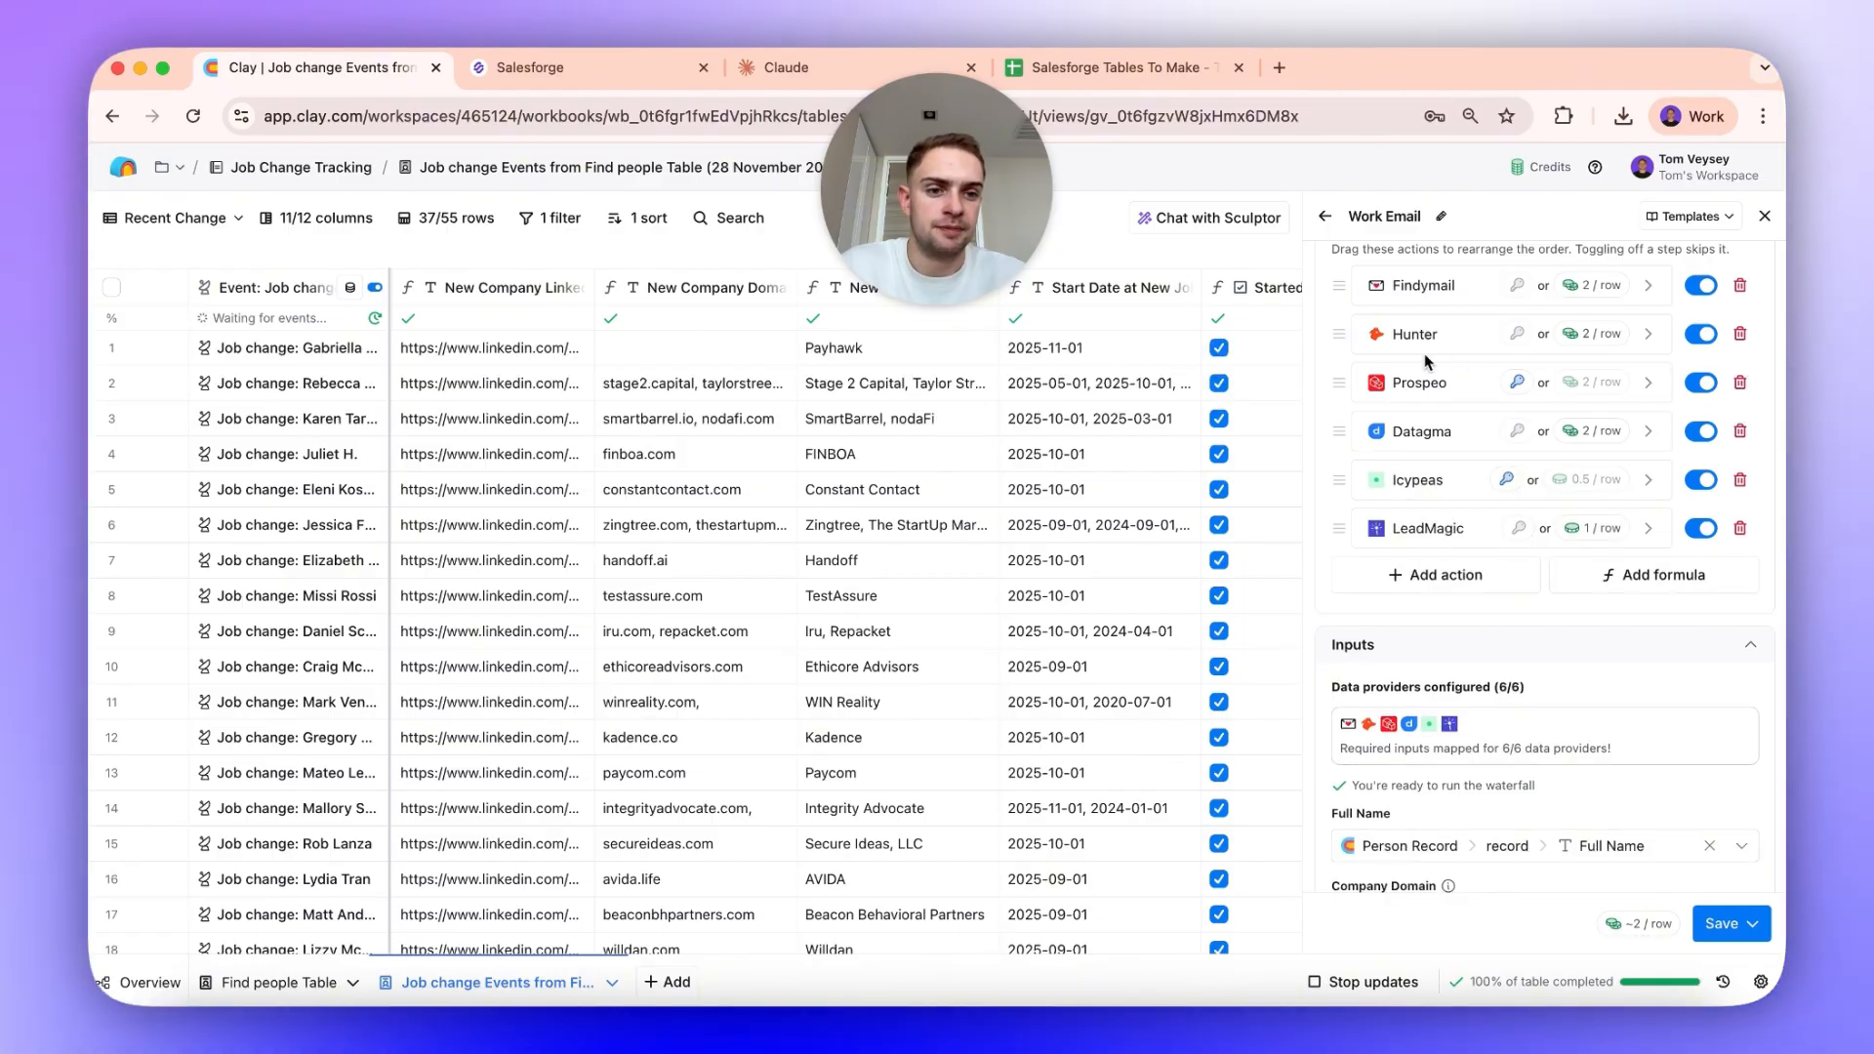
Step: Reorder the waterfall to Prospeo, Icypeas, LeadMagic, Findymail, Datagma and remove Hunter from it
drag(1344, 381, 1340, 571)
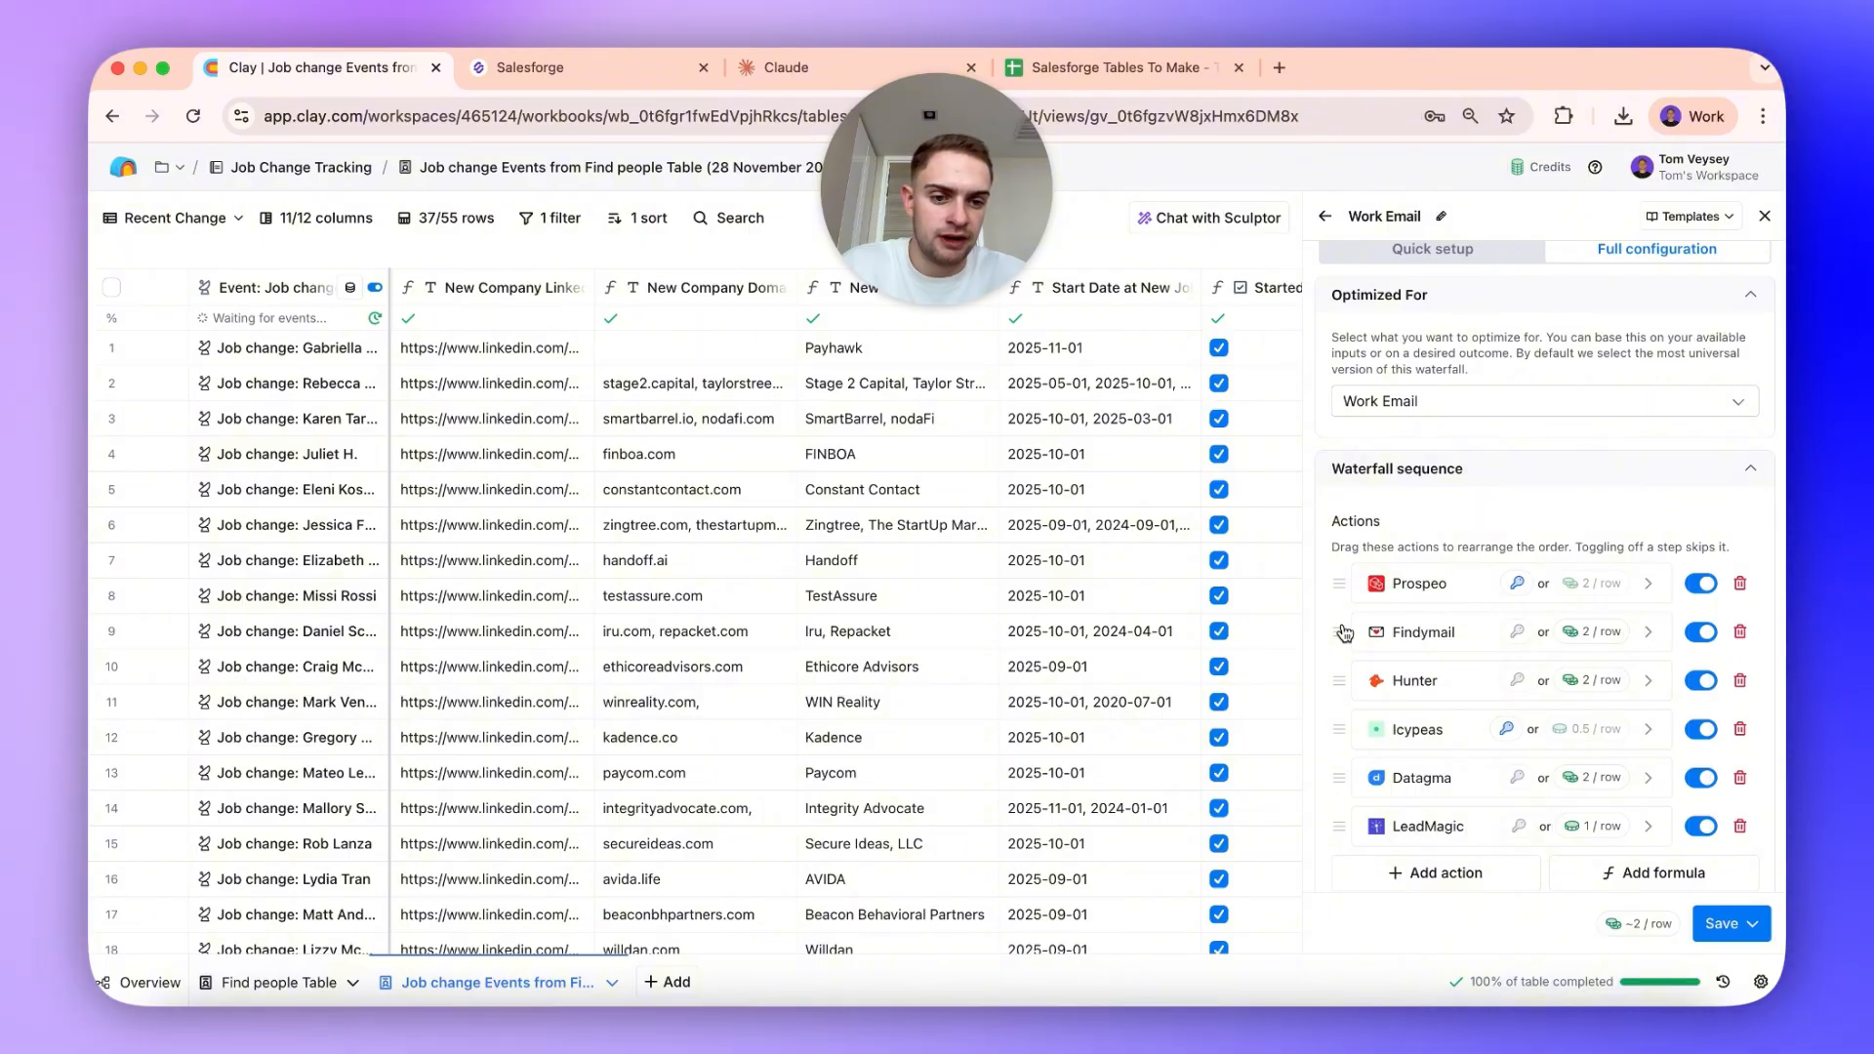
drag(1334, 837, 1329, 694)
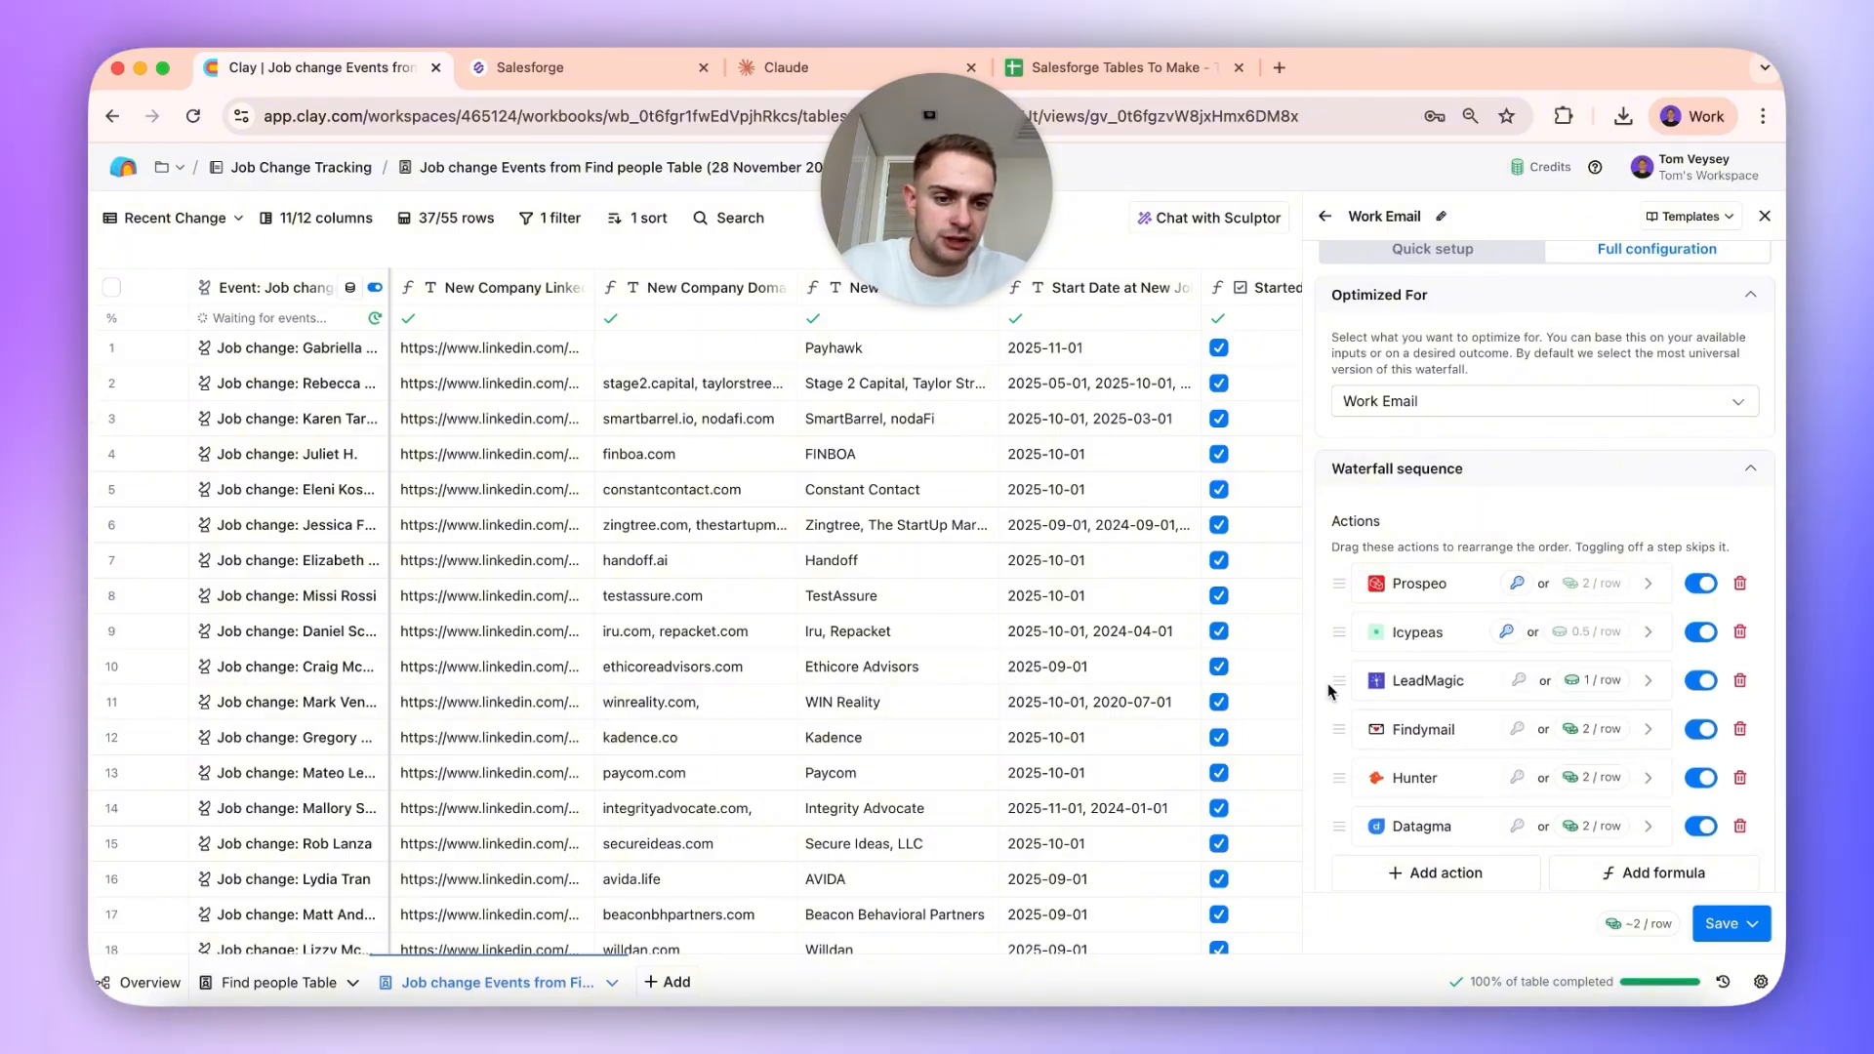
click(1740, 778)
Step: Map the Work Email waterfall's Company Domain input to the New Company Domain(s) column
scroll(1542, 634, down, 5)
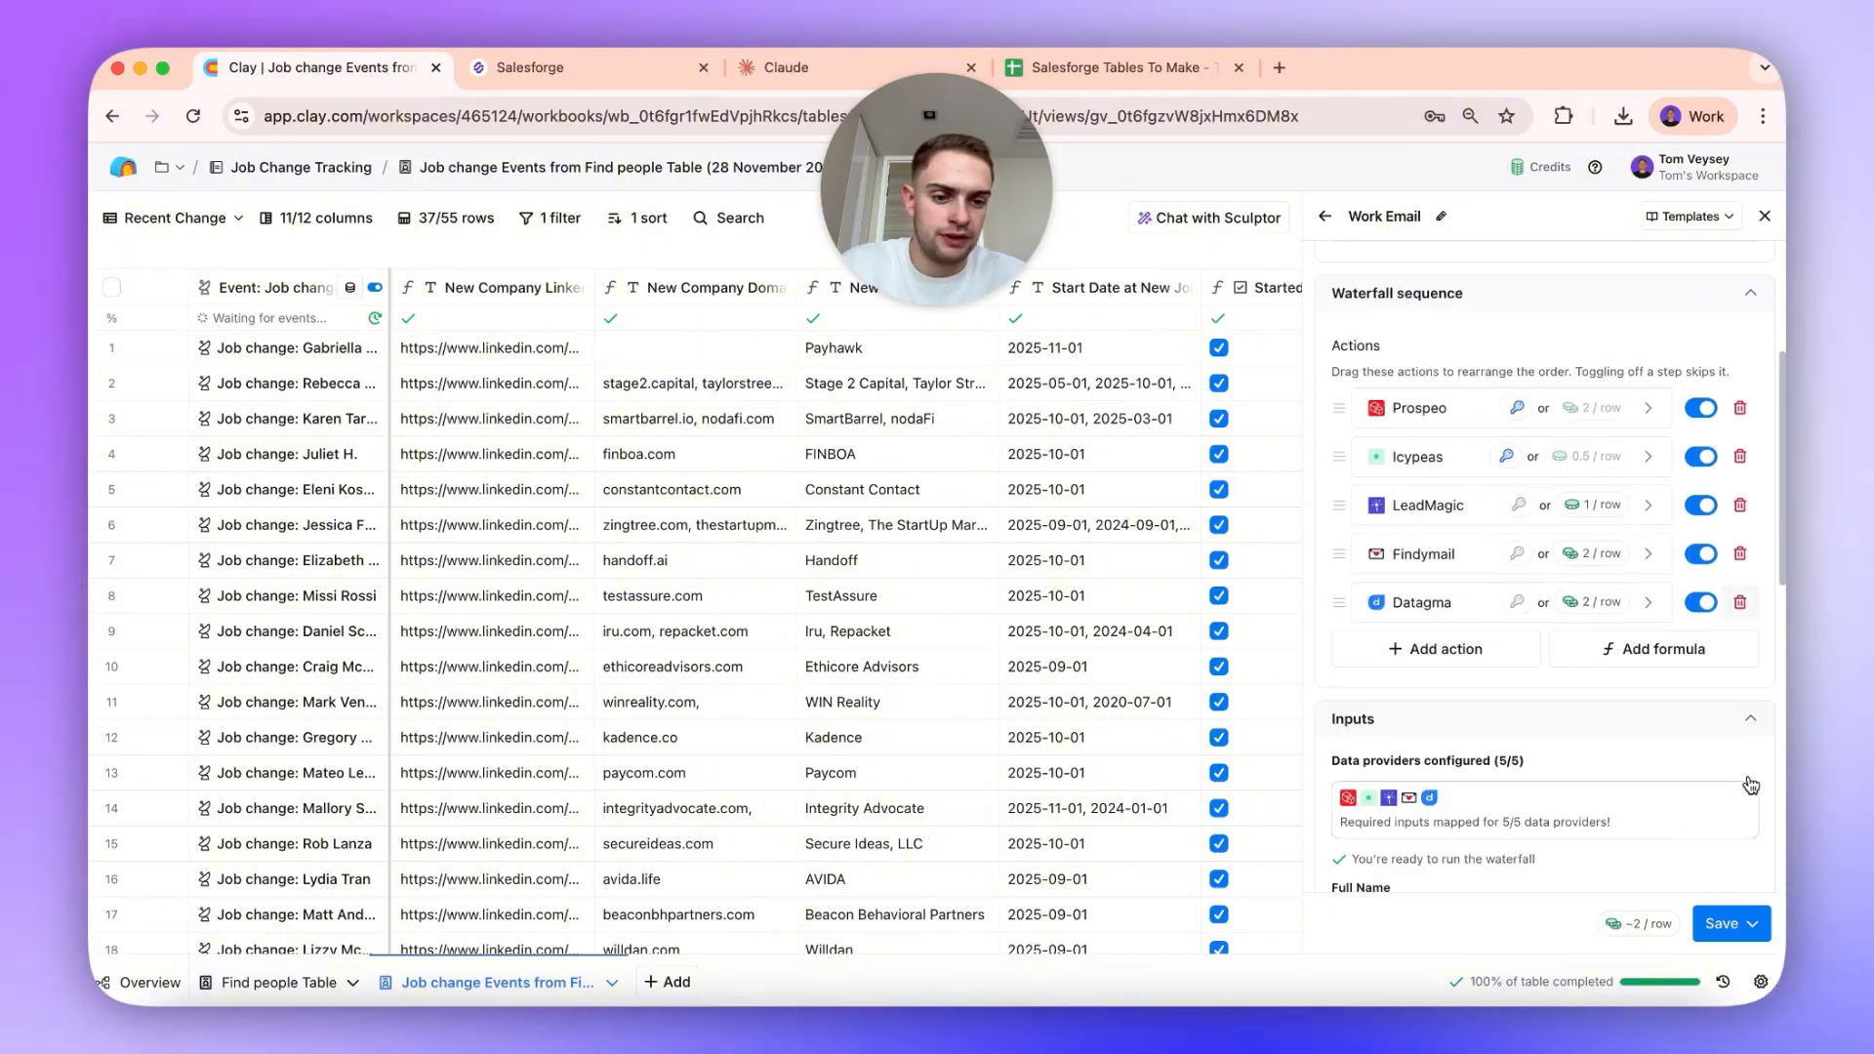
click(1527, 706)
click(1542, 778)
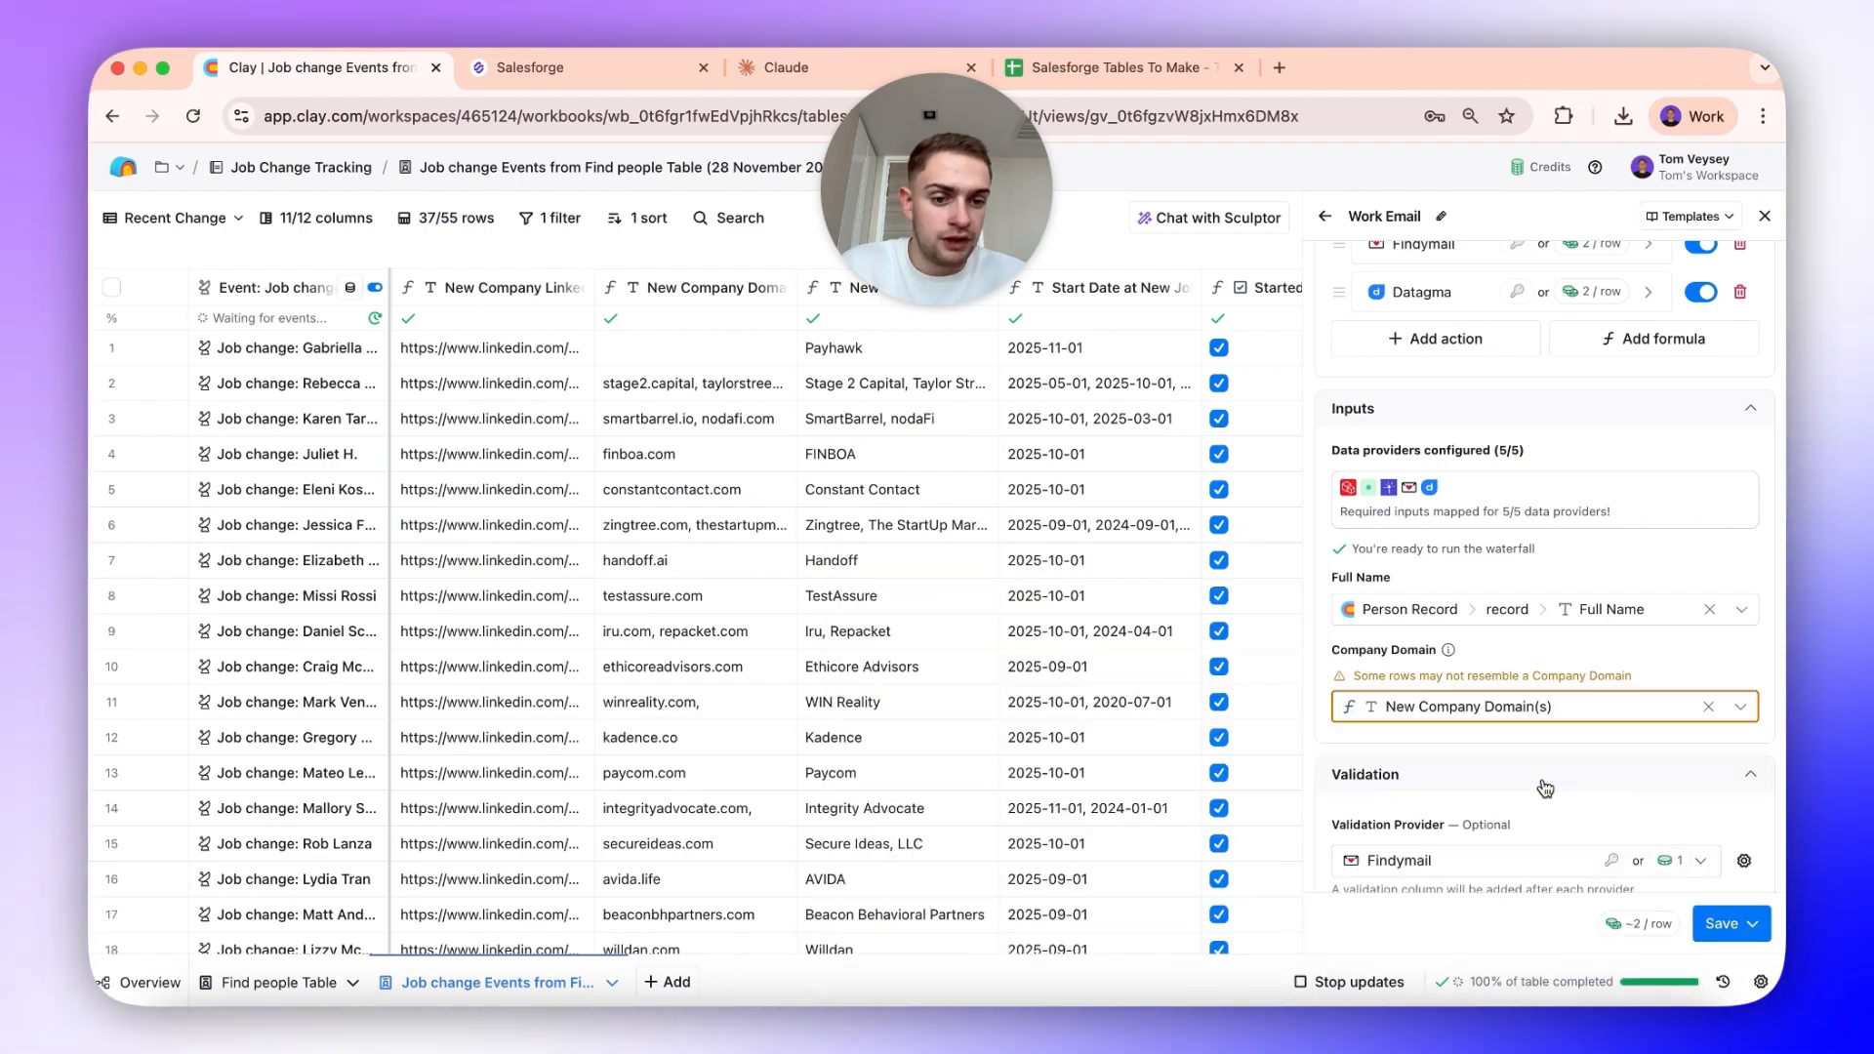
scroll(1545, 786, down, 1)
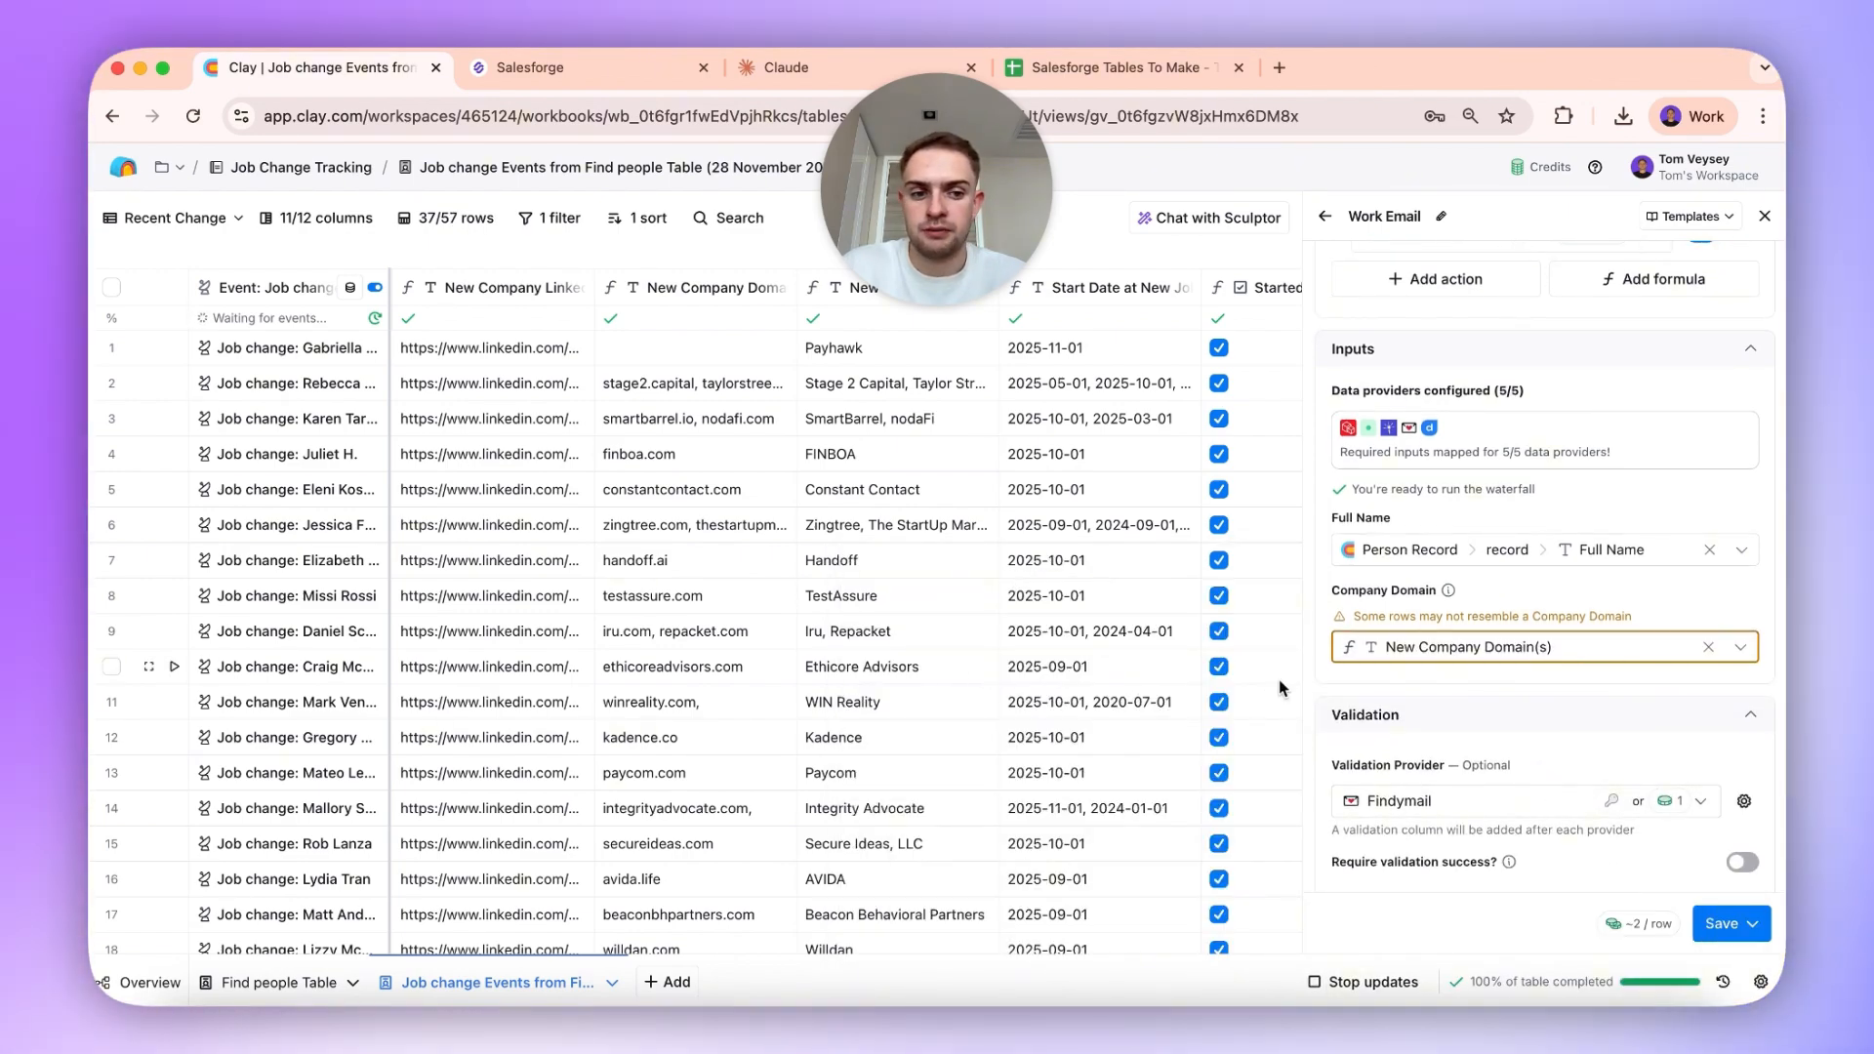
Step: Set the waterfall's validation provider to ZeroBounce and enable only marking "Safe to Send" emails as valid
click(1535, 710)
scroll(1534, 709, down, 1)
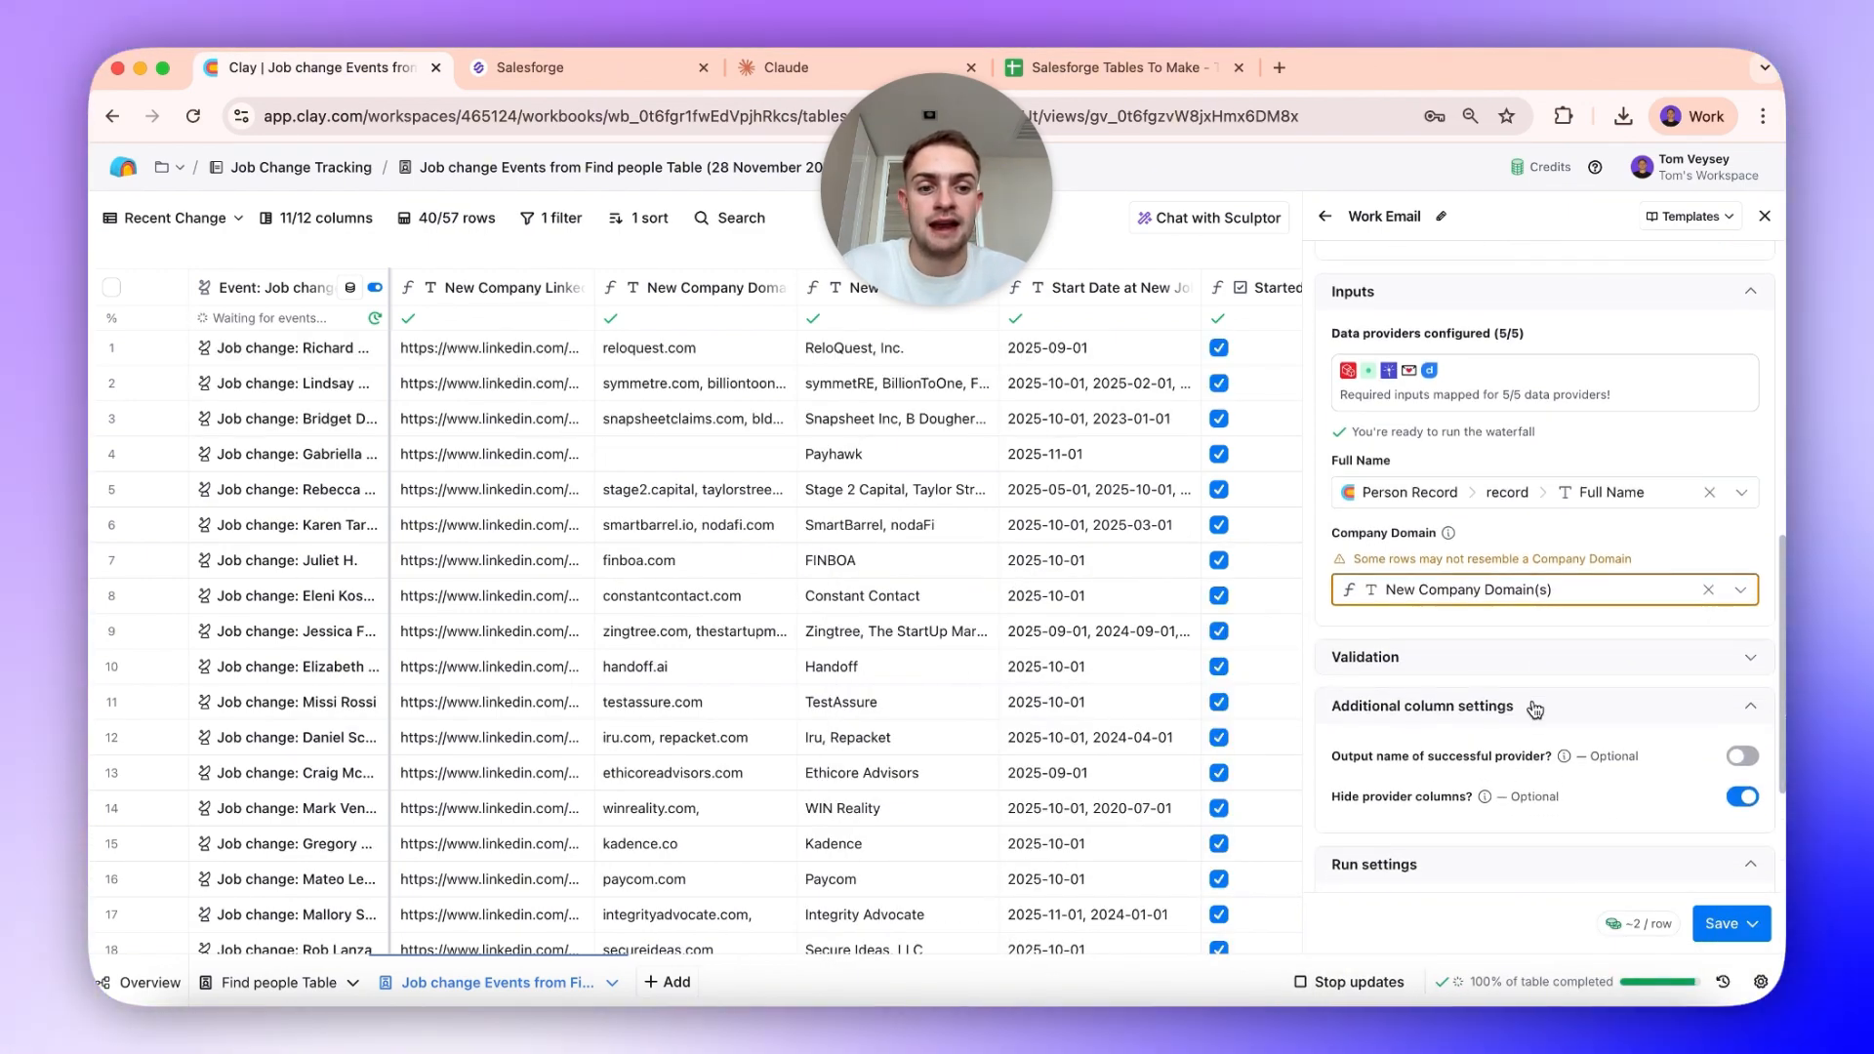
click(1467, 659)
scroll(1467, 657, down, 2)
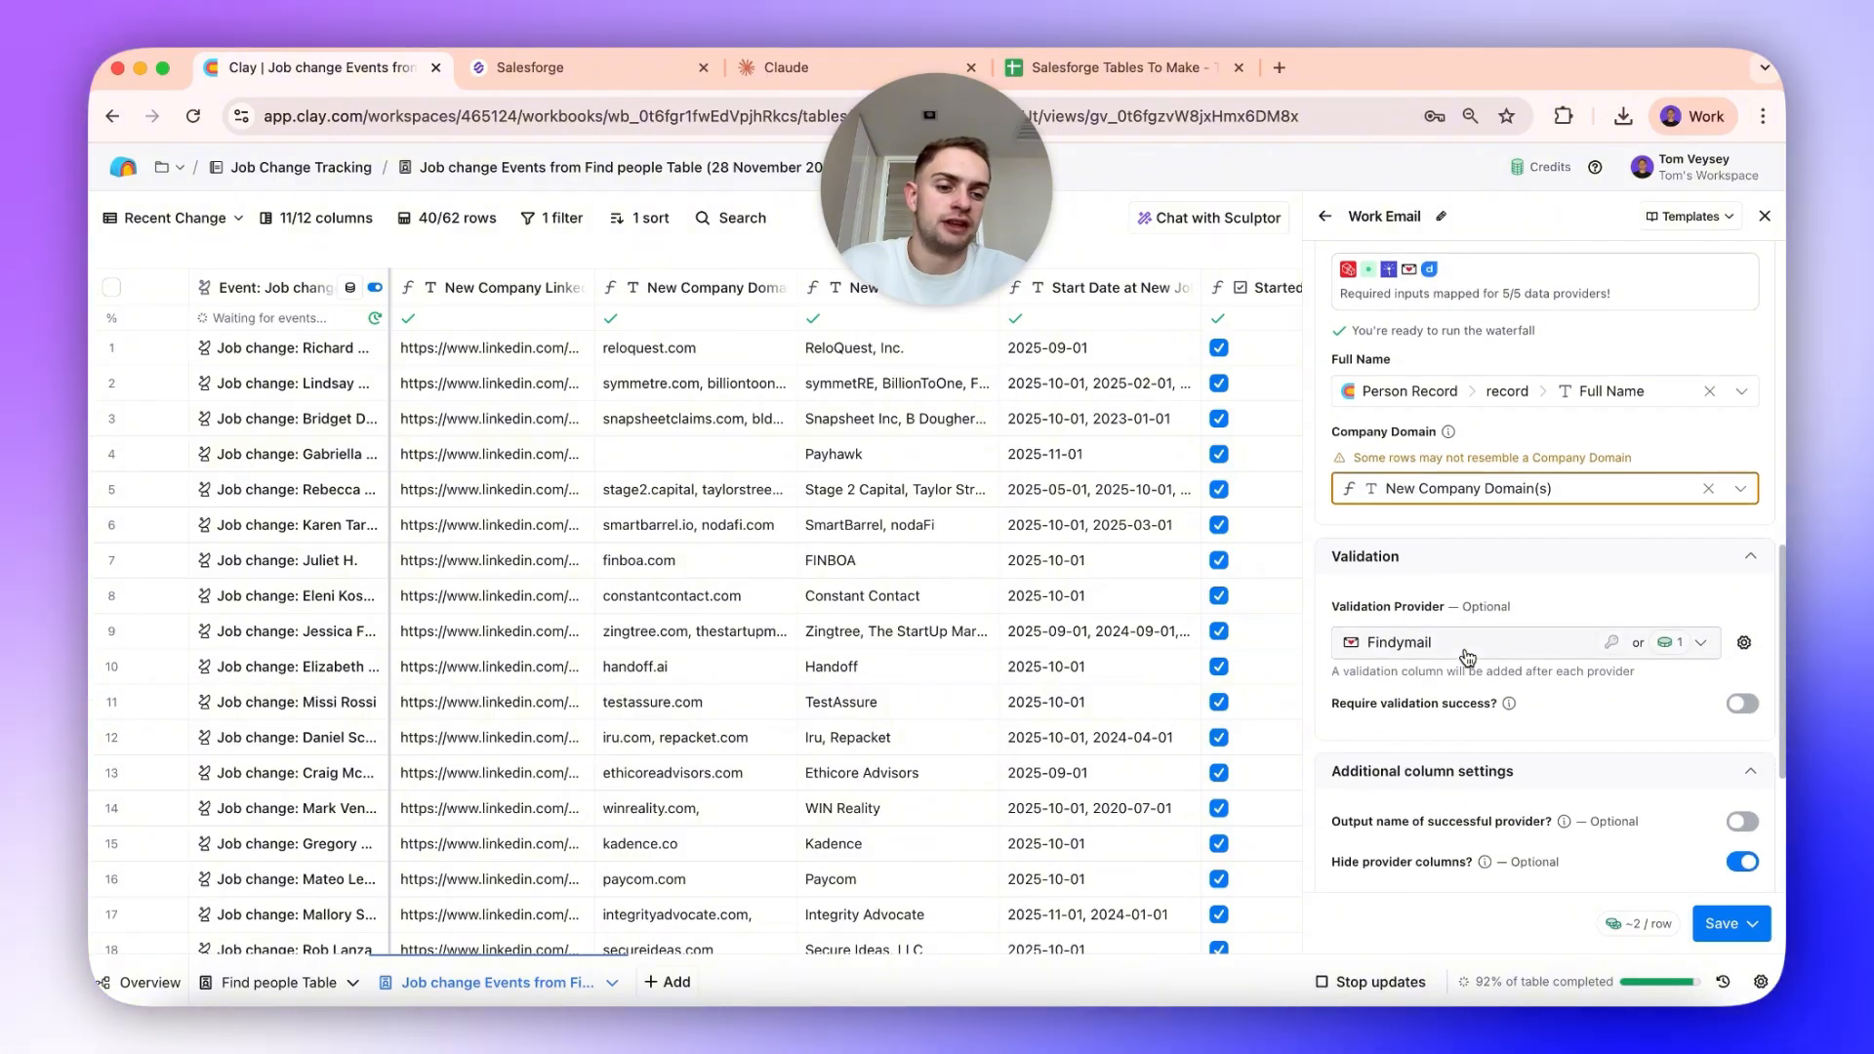
click(1474, 643)
click(1482, 722)
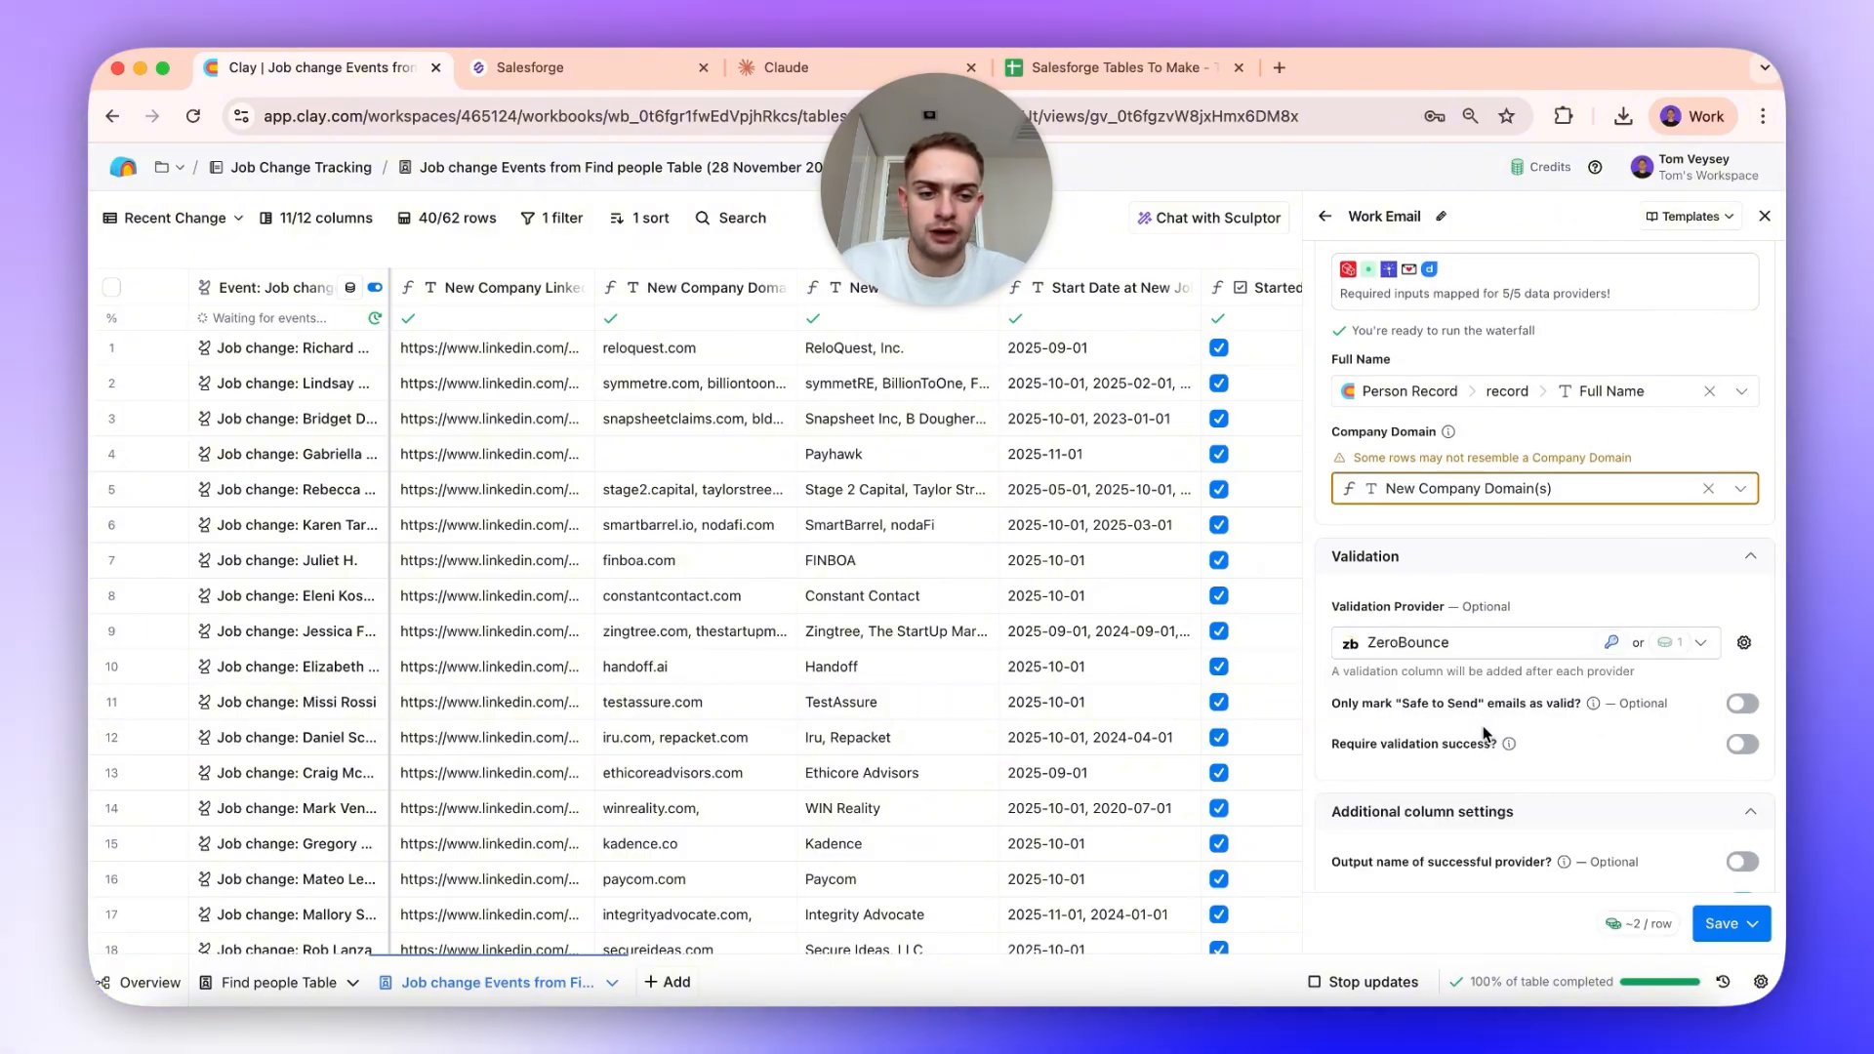
click(1740, 704)
scroll(1619, 782, down, 5)
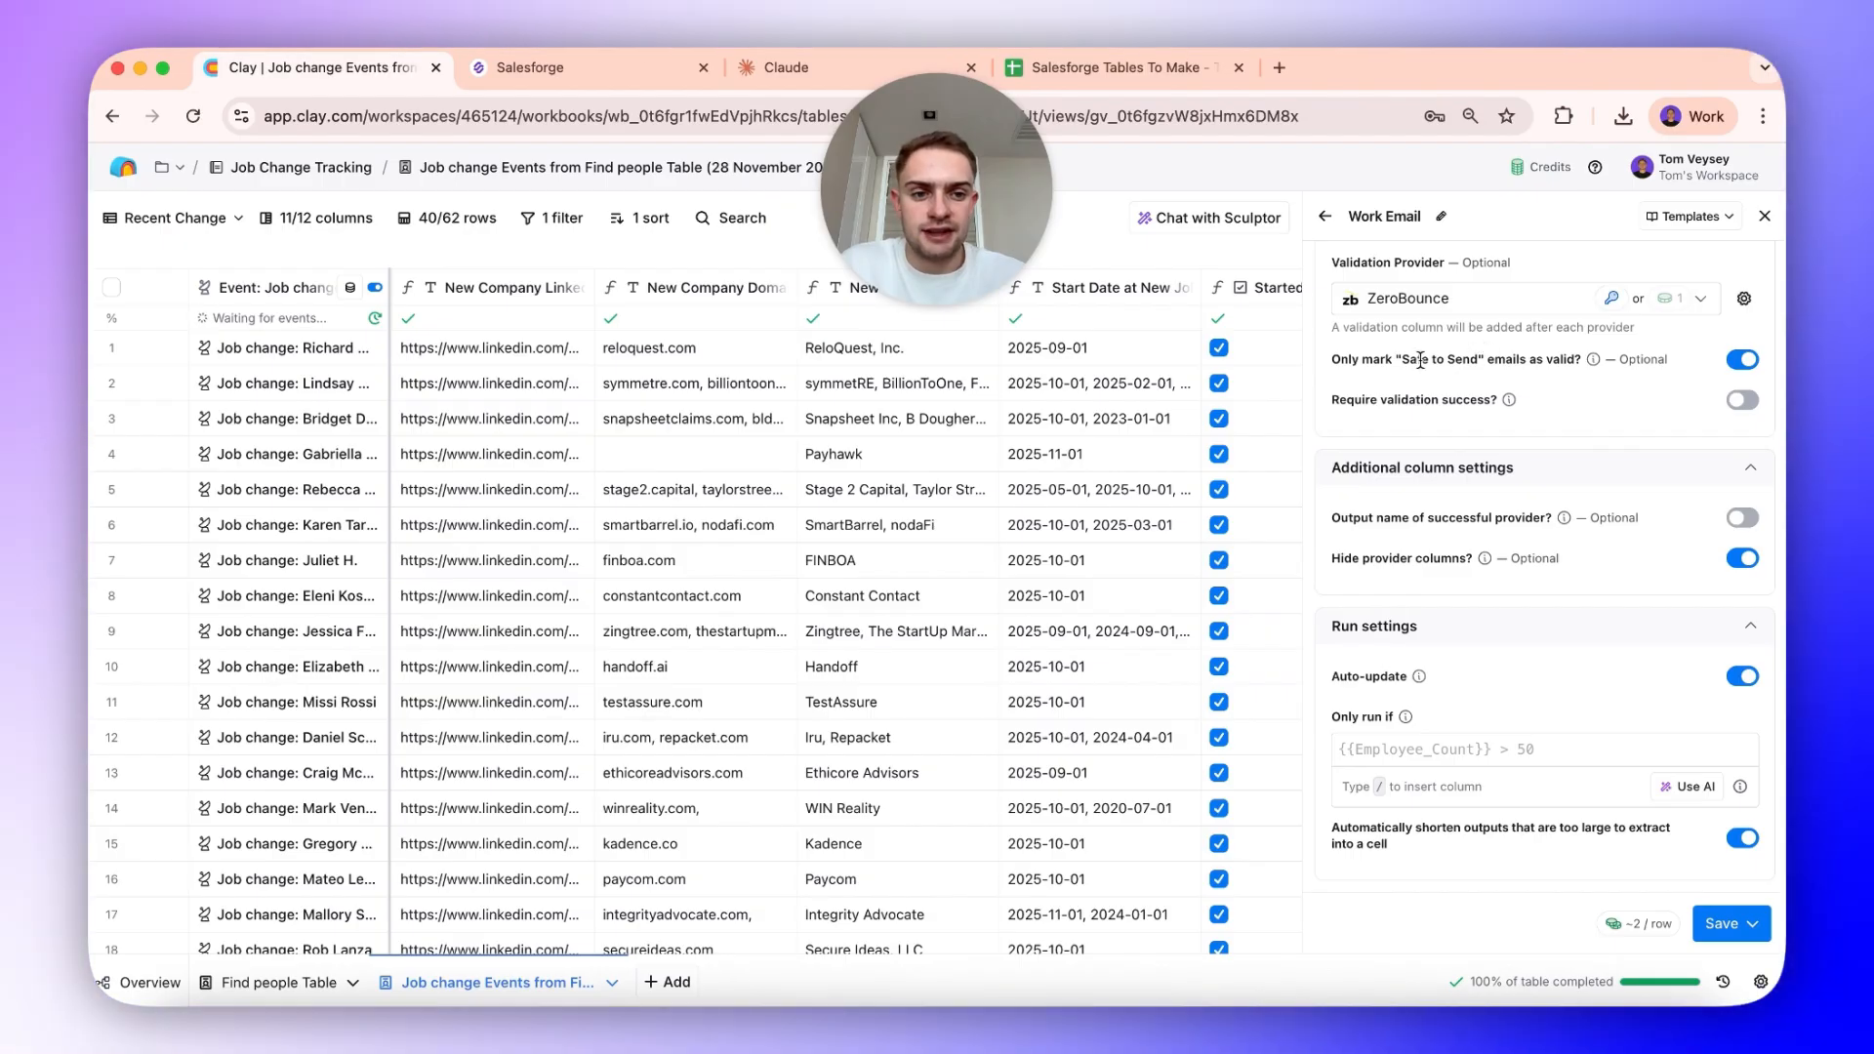
triple_click(1391, 359)
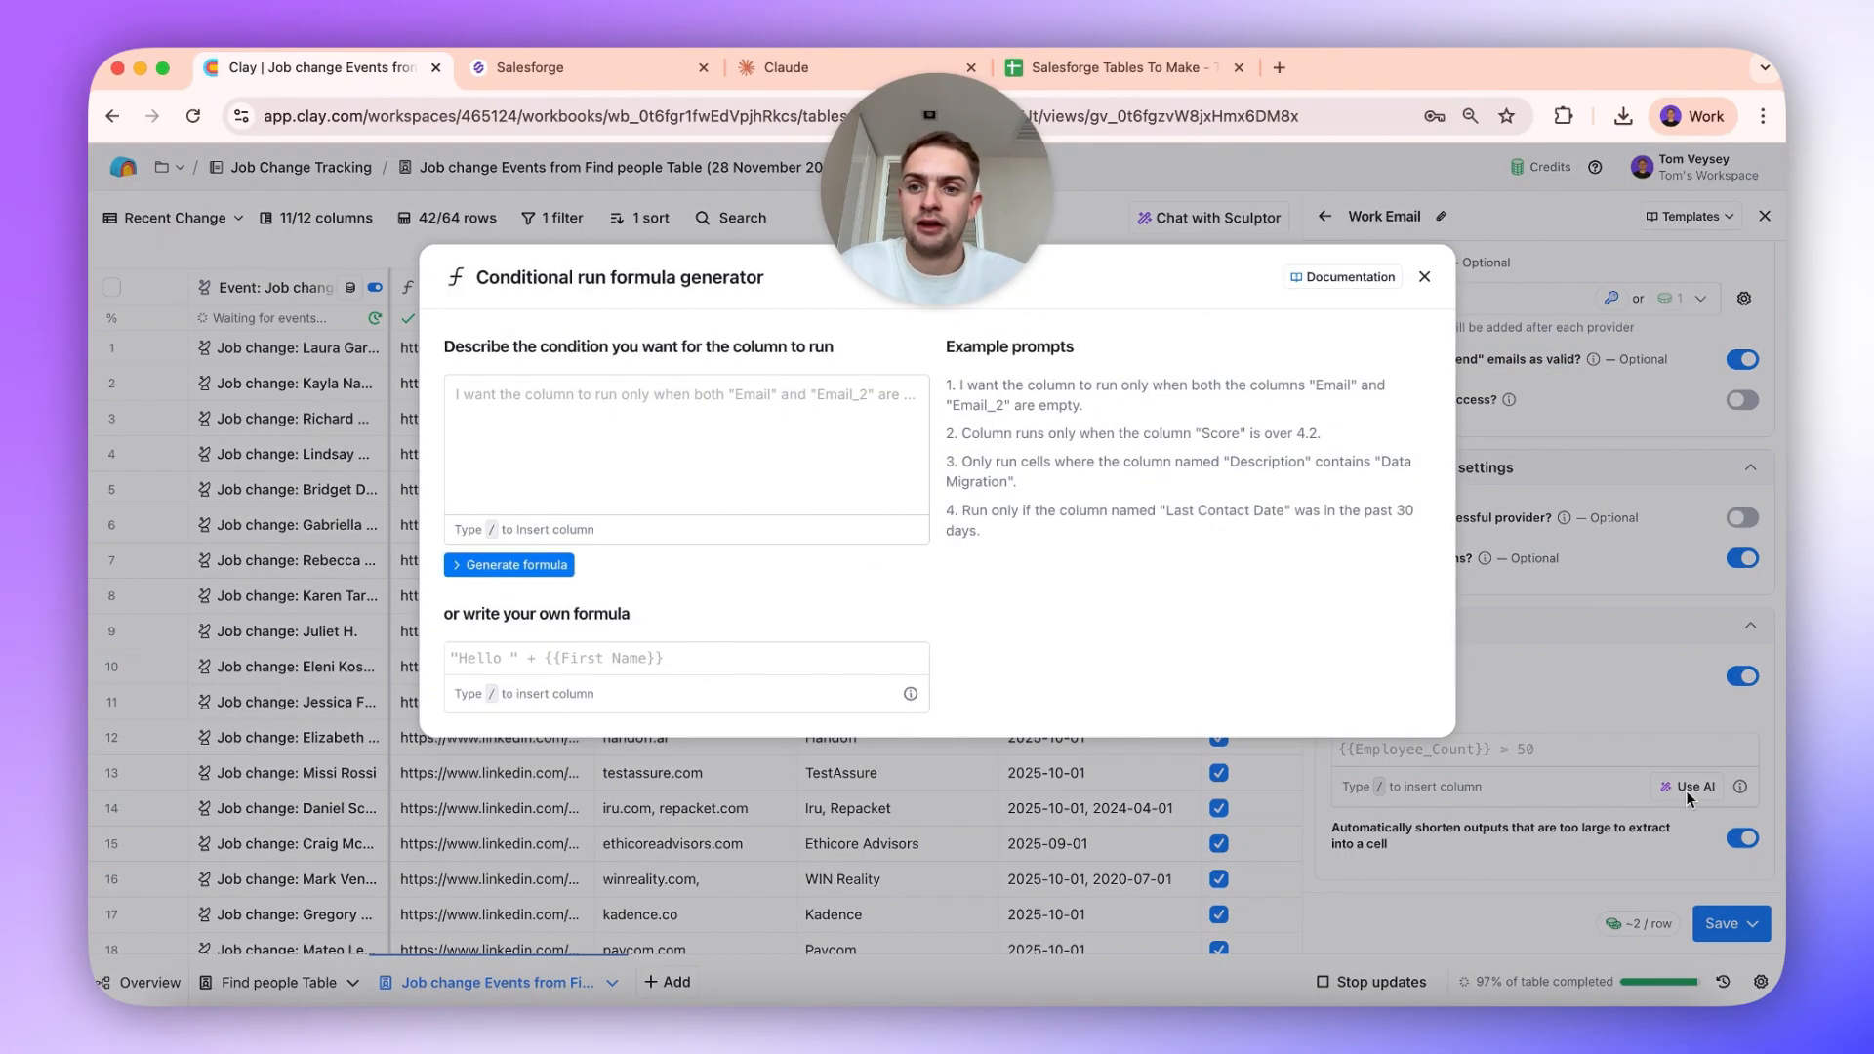
Step: Use the AI formula generator to run the Work Email waterfall only if "Started role last 3 months" is checked, and save the enrichment
click(1685, 789)
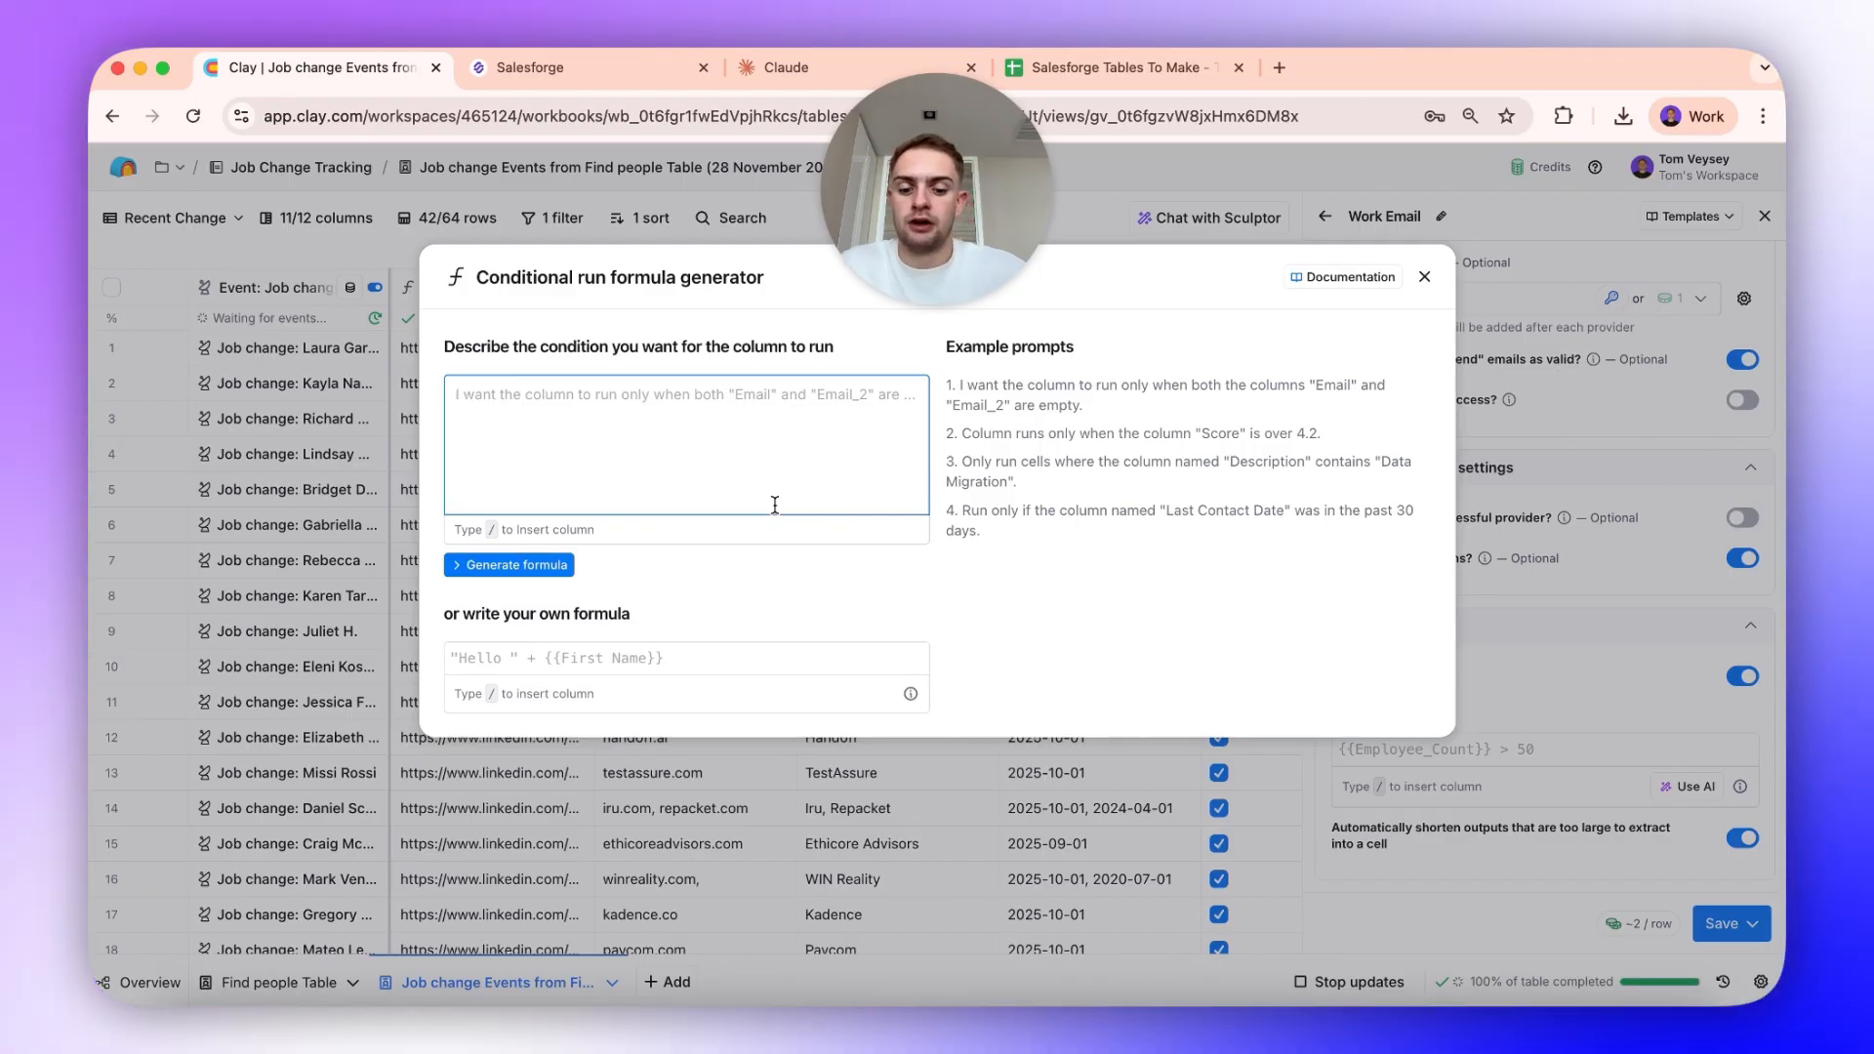
text(only run if /ce)
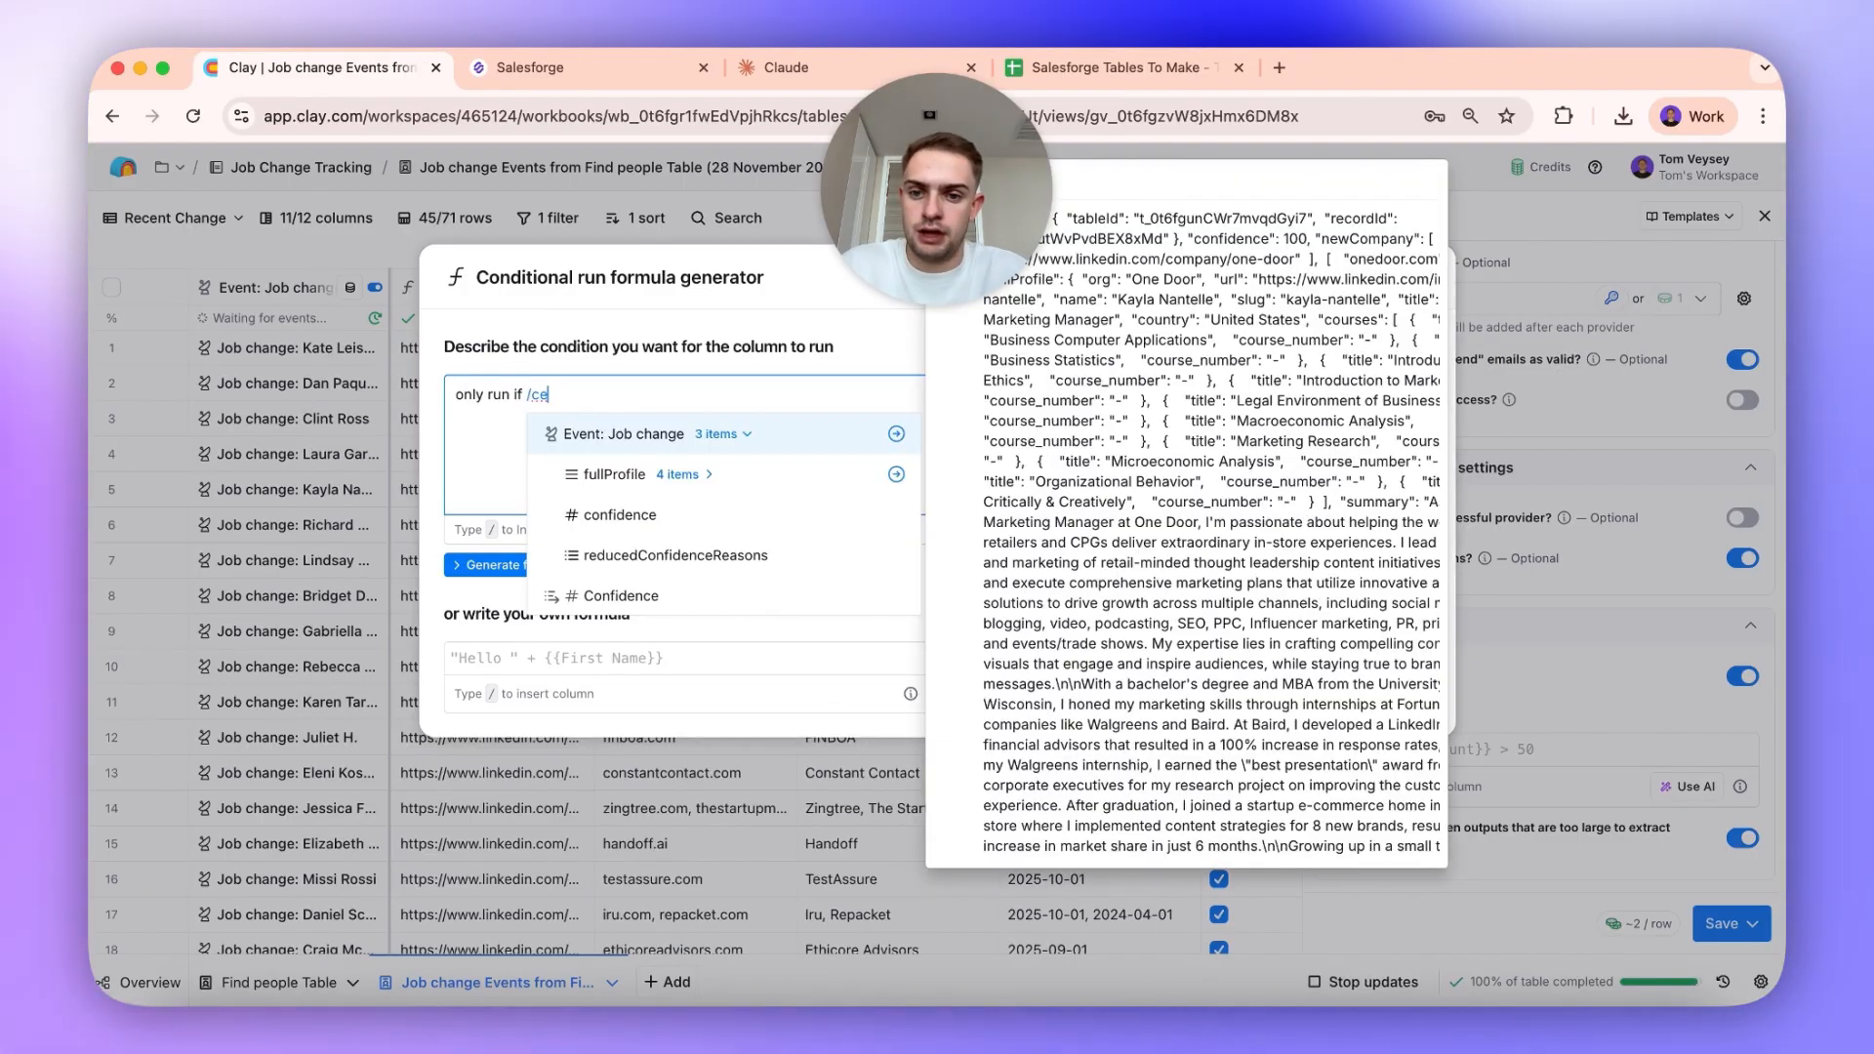
key(BackSpace)
key(BackSpace)
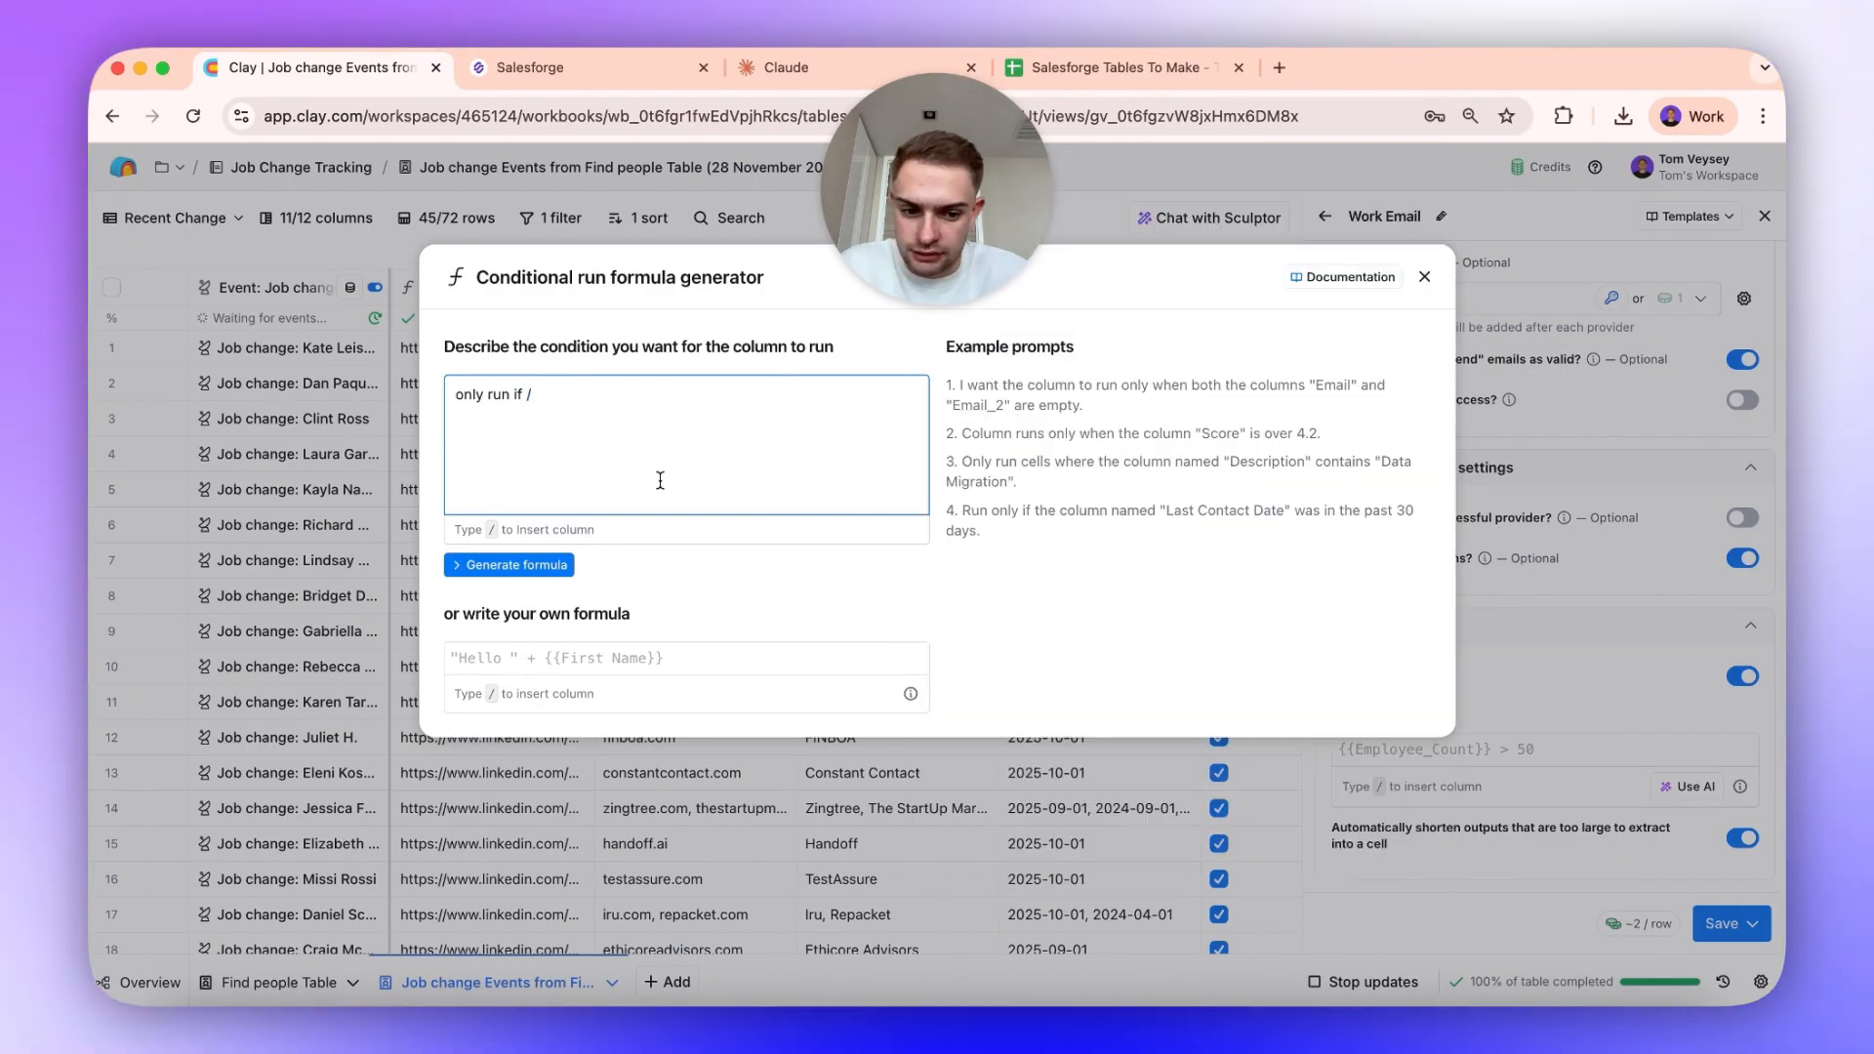
text(/)
click(687, 716)
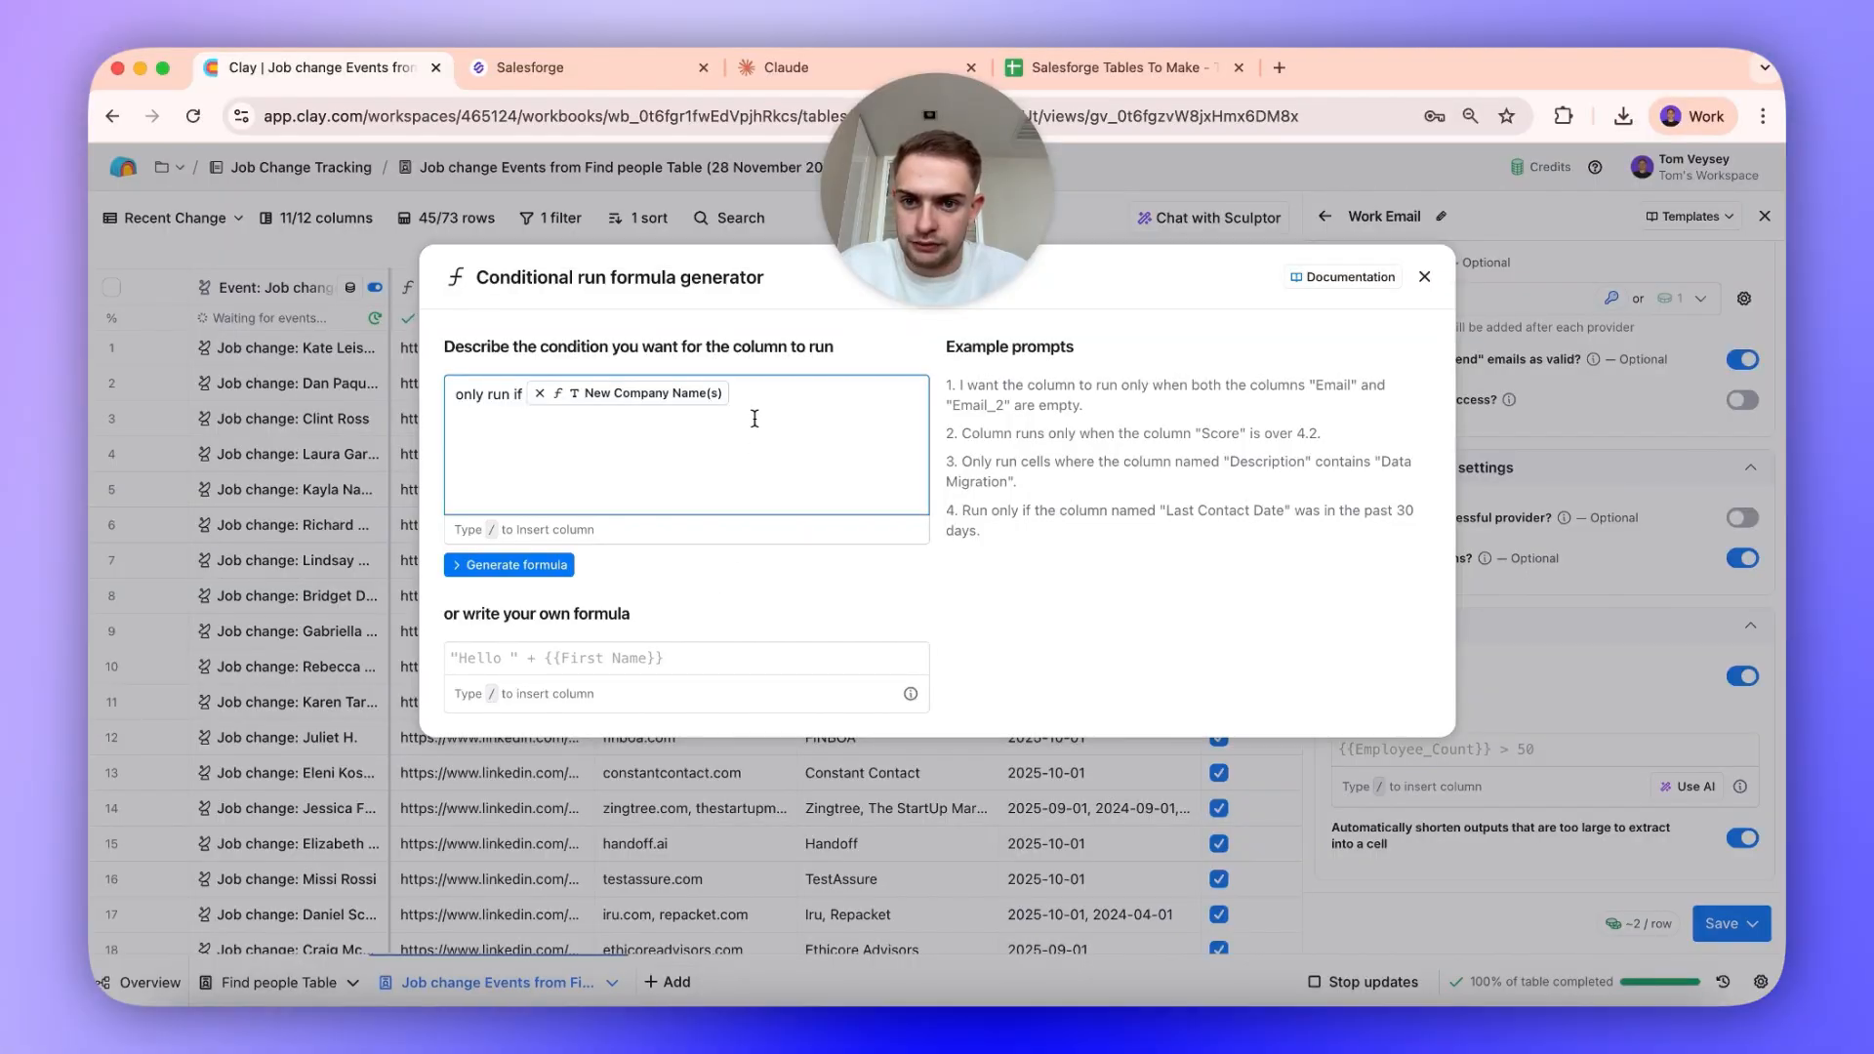
key(BackSpace)
key(BackSpace)
text(/3)
key(Return)
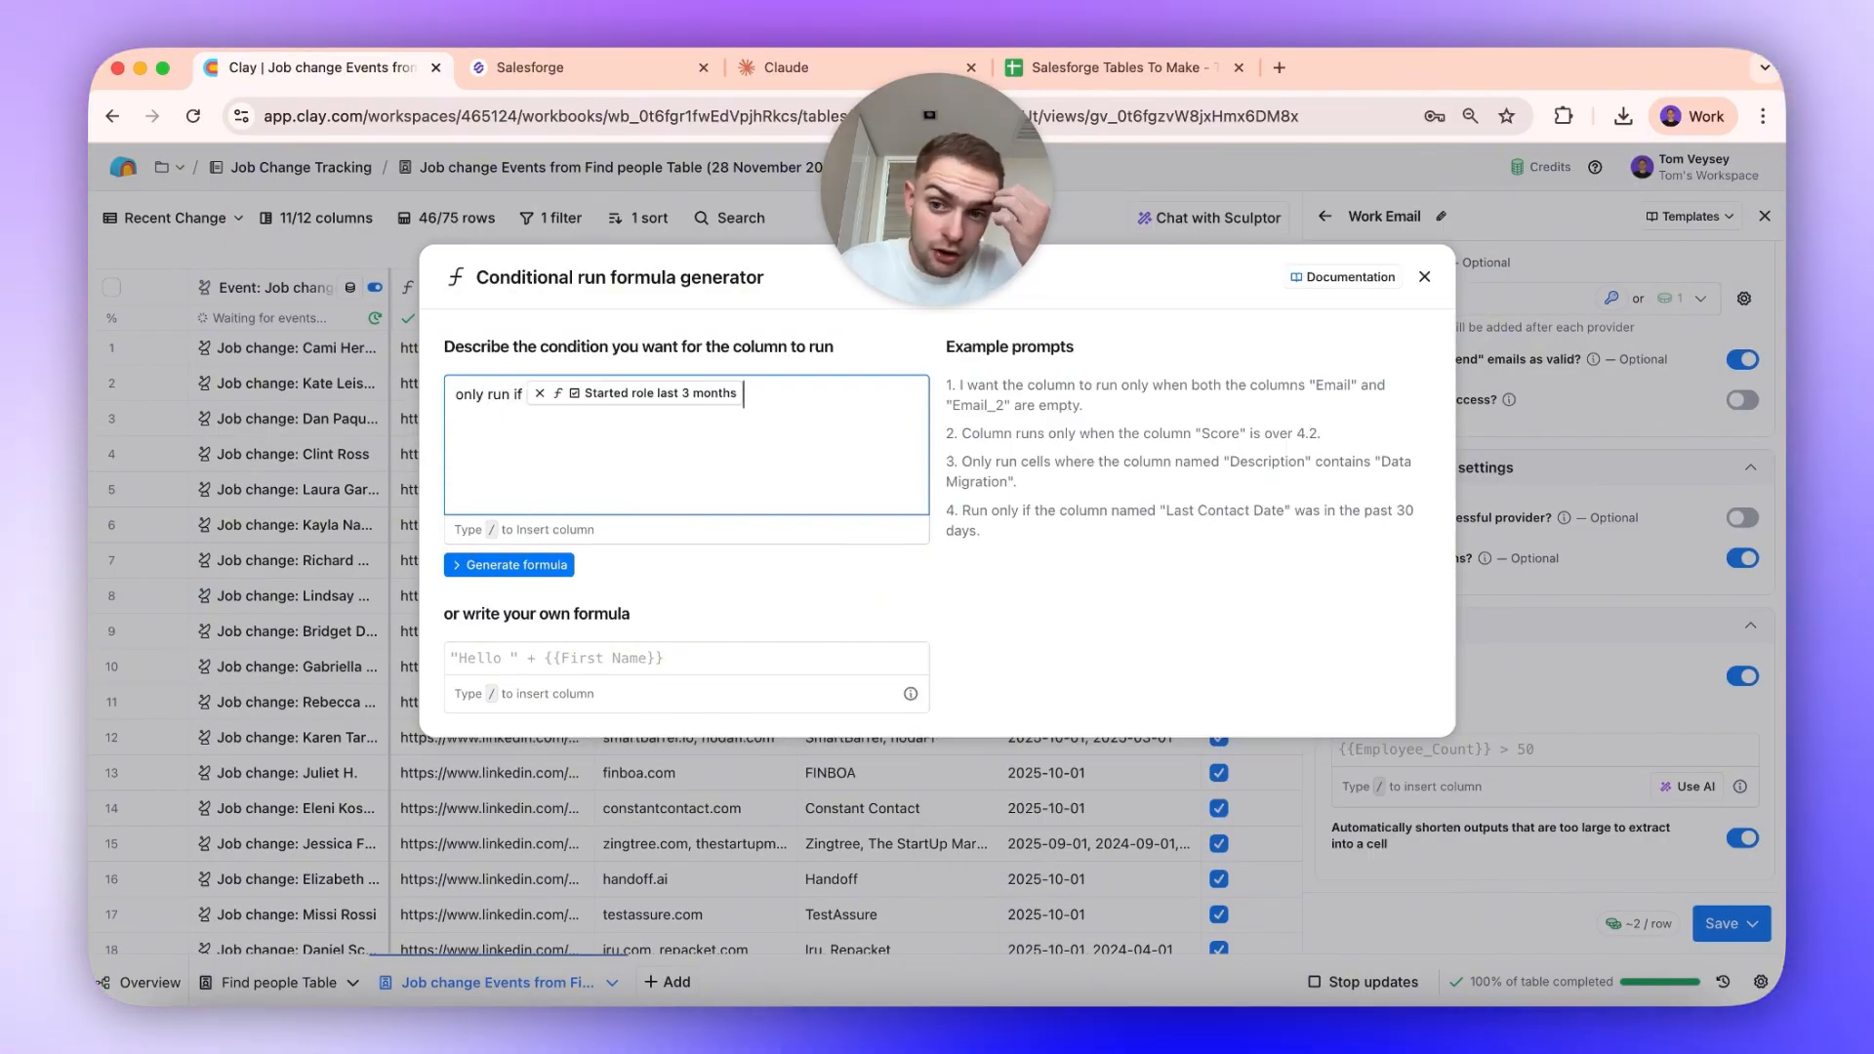
text(is. h)
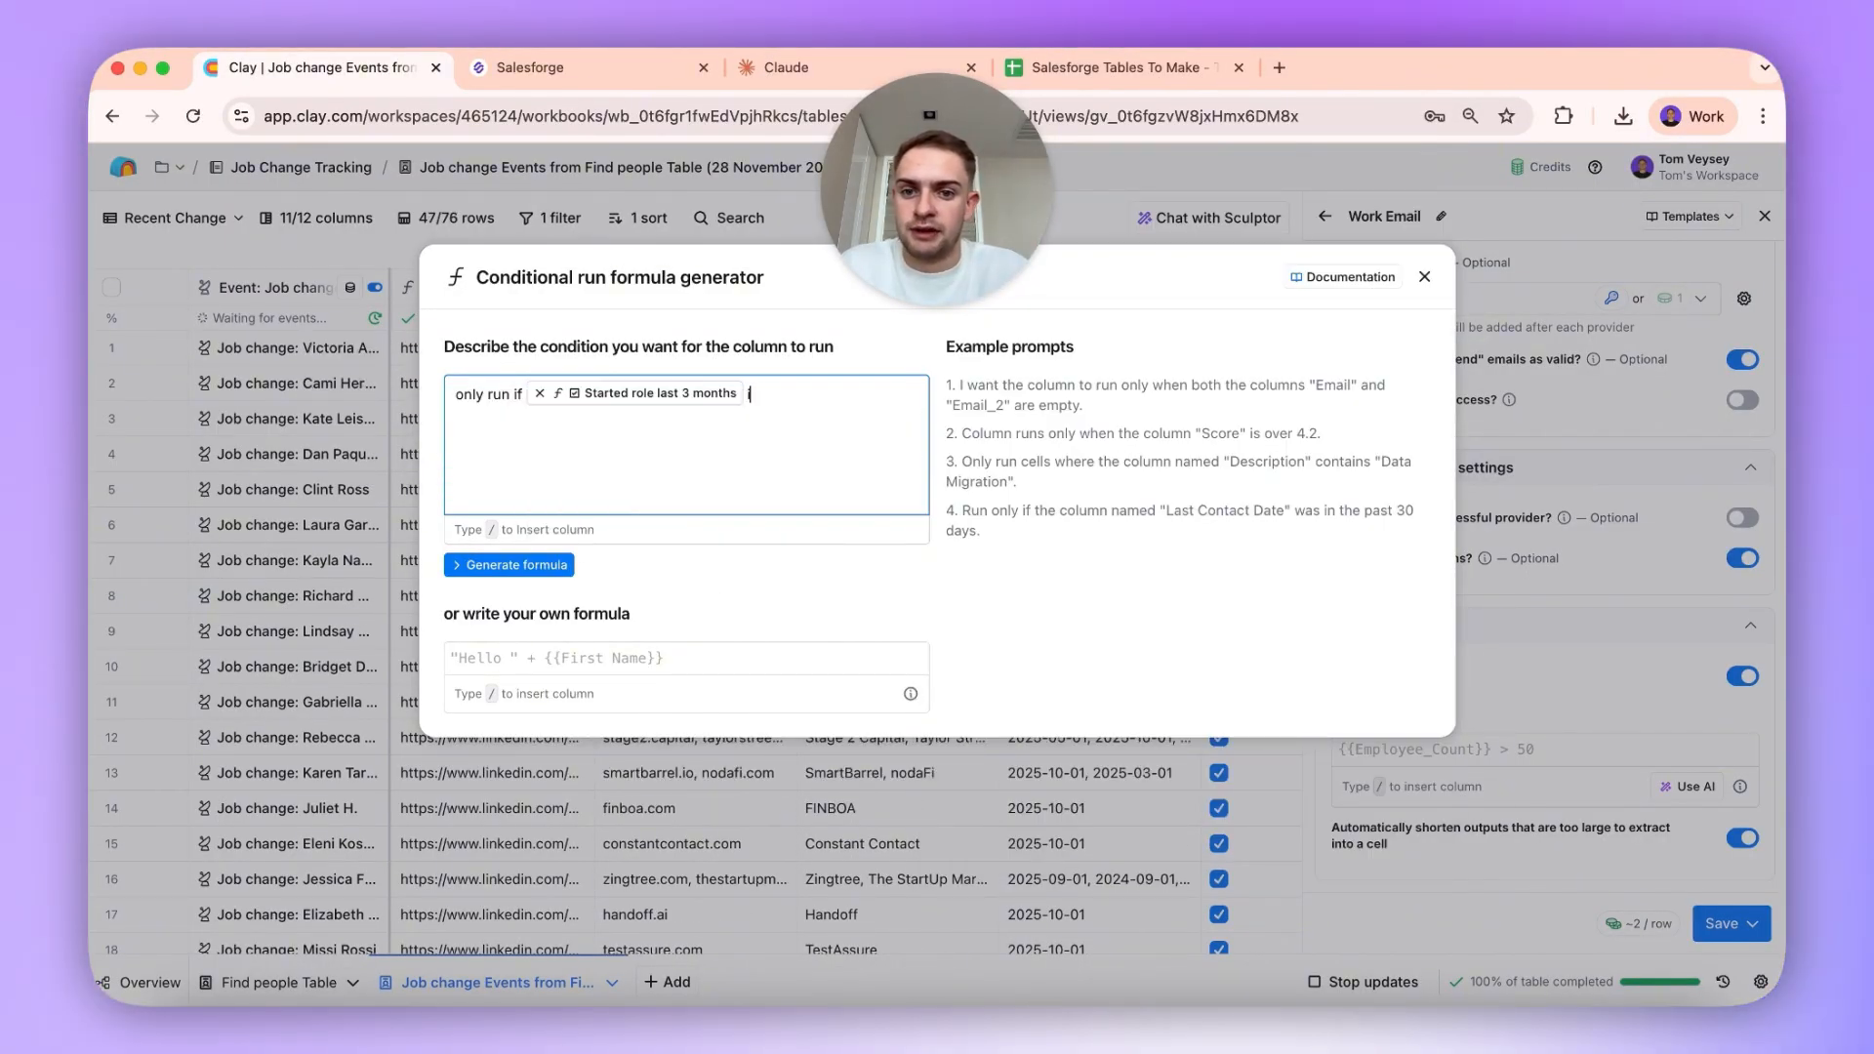
text(ecked)
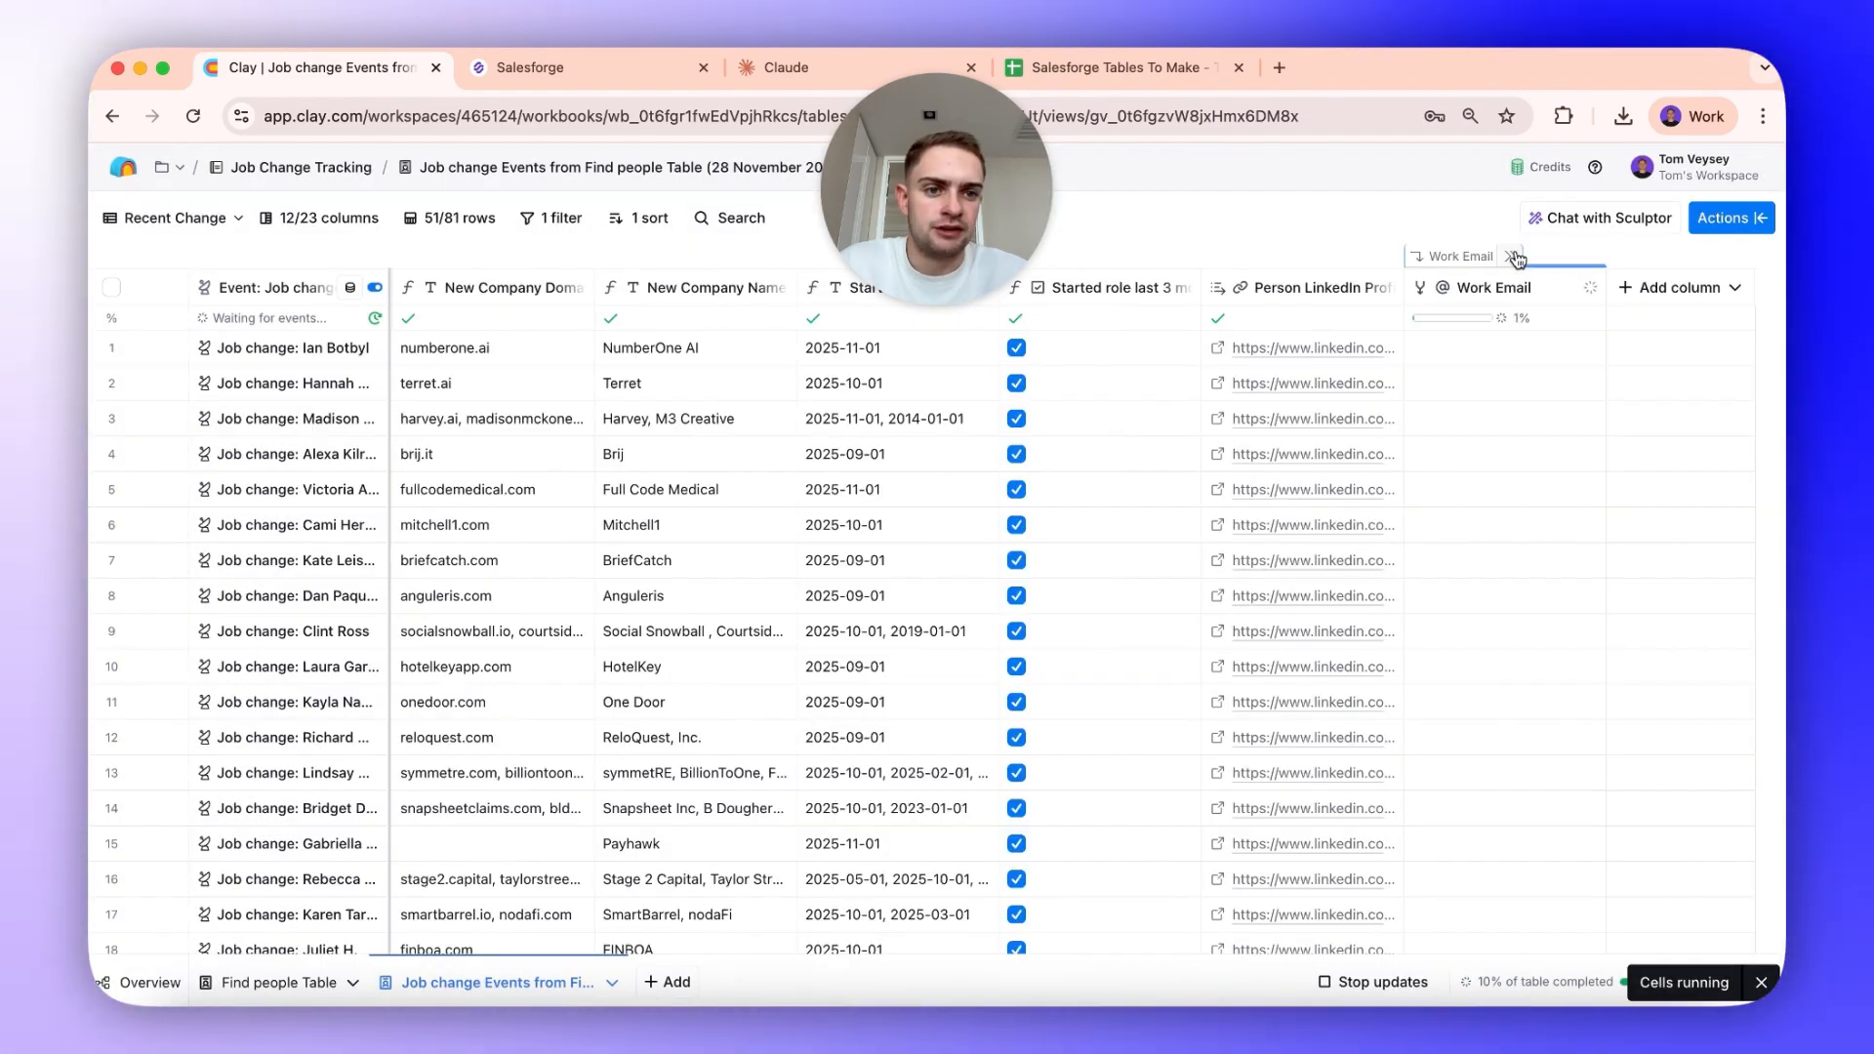
Step: Expand the Work Email column group, examine the providers' email and validation results in several rows, and collapse the group again
click(1510, 255)
scroll(1505, 411, right, 10)
scroll(1505, 410, left, 2)
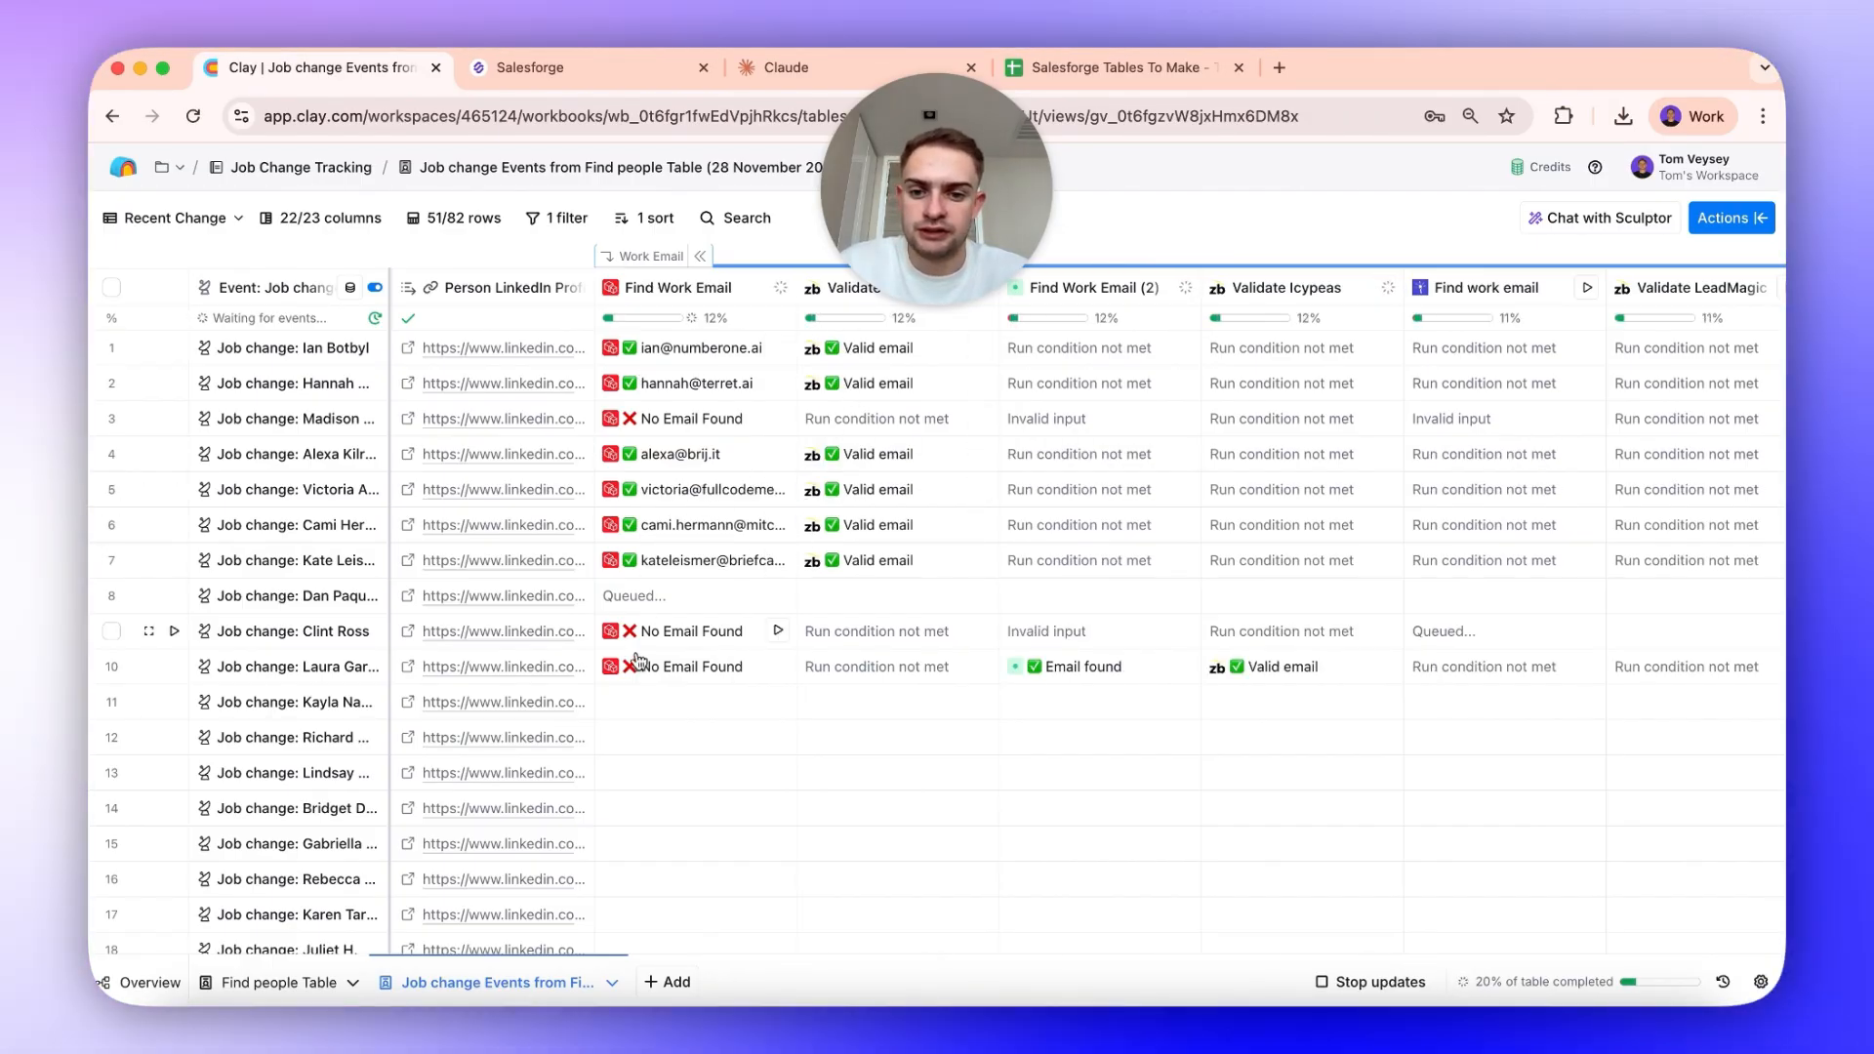
click(686, 679)
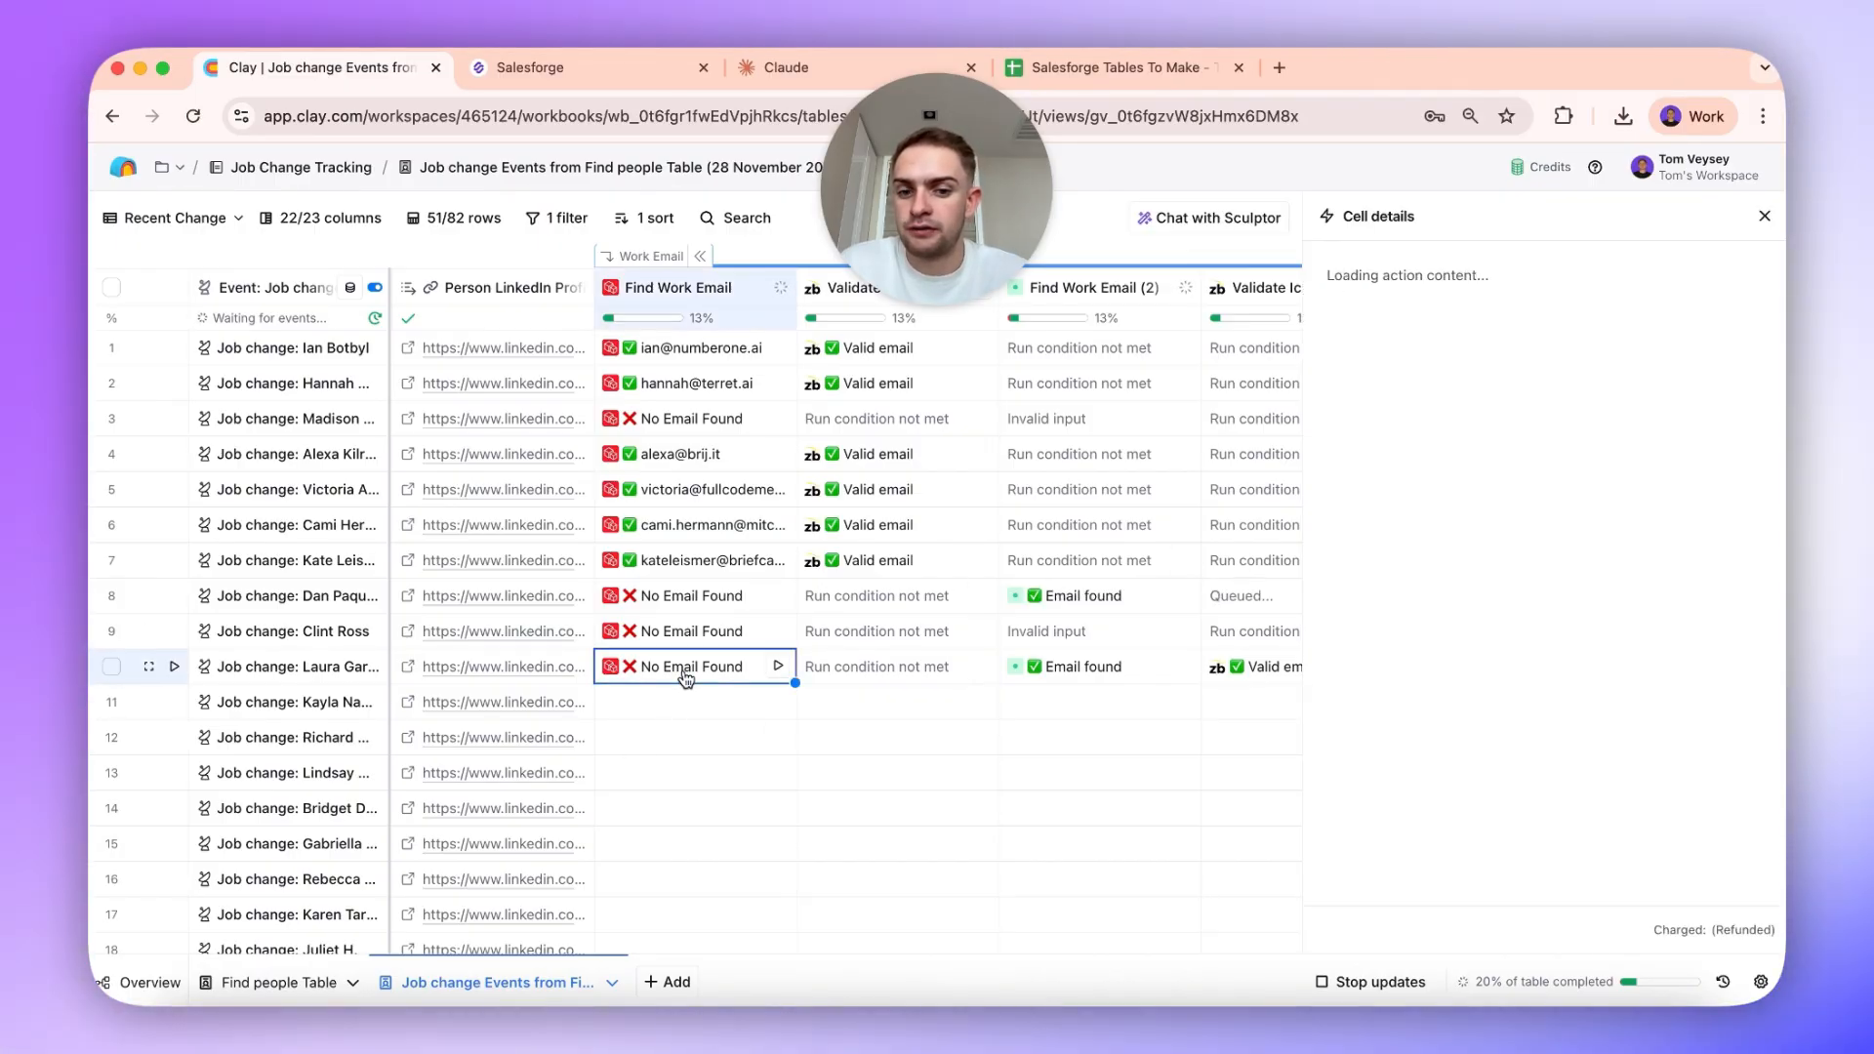
click(1077, 667)
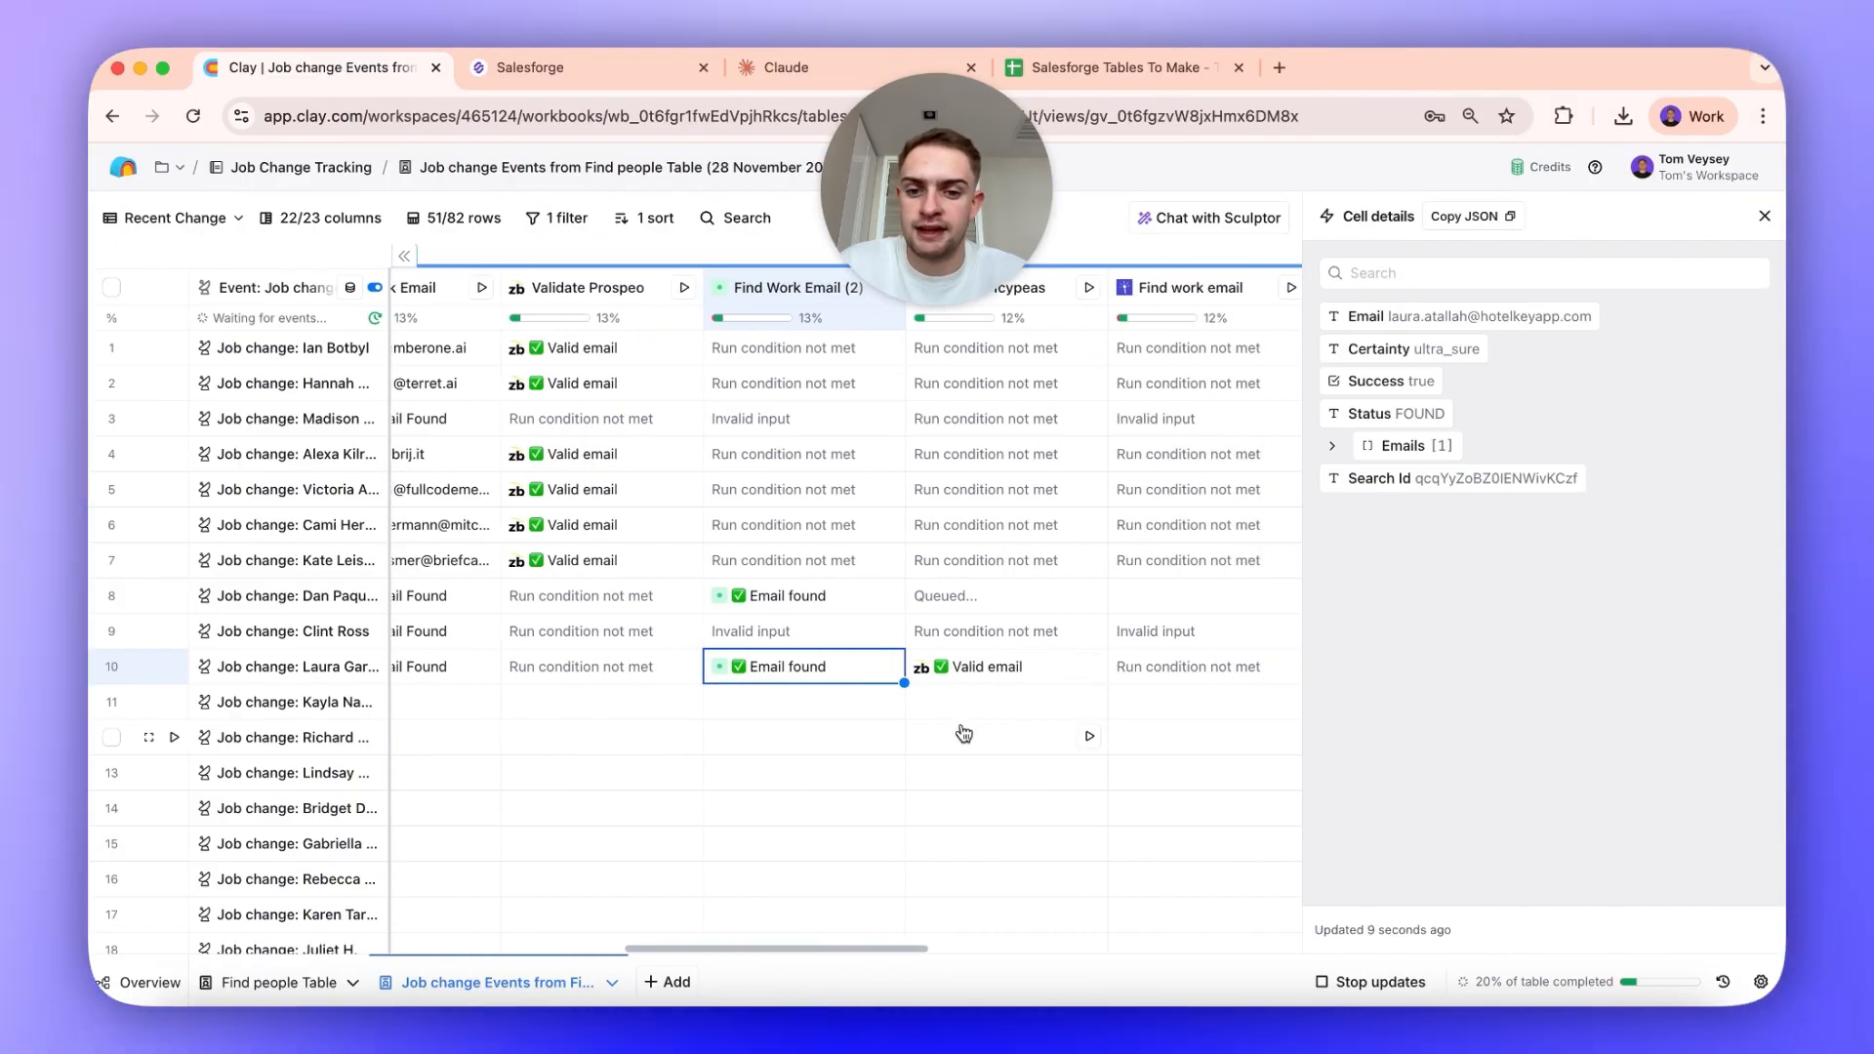
scroll(965, 734, left, 3)
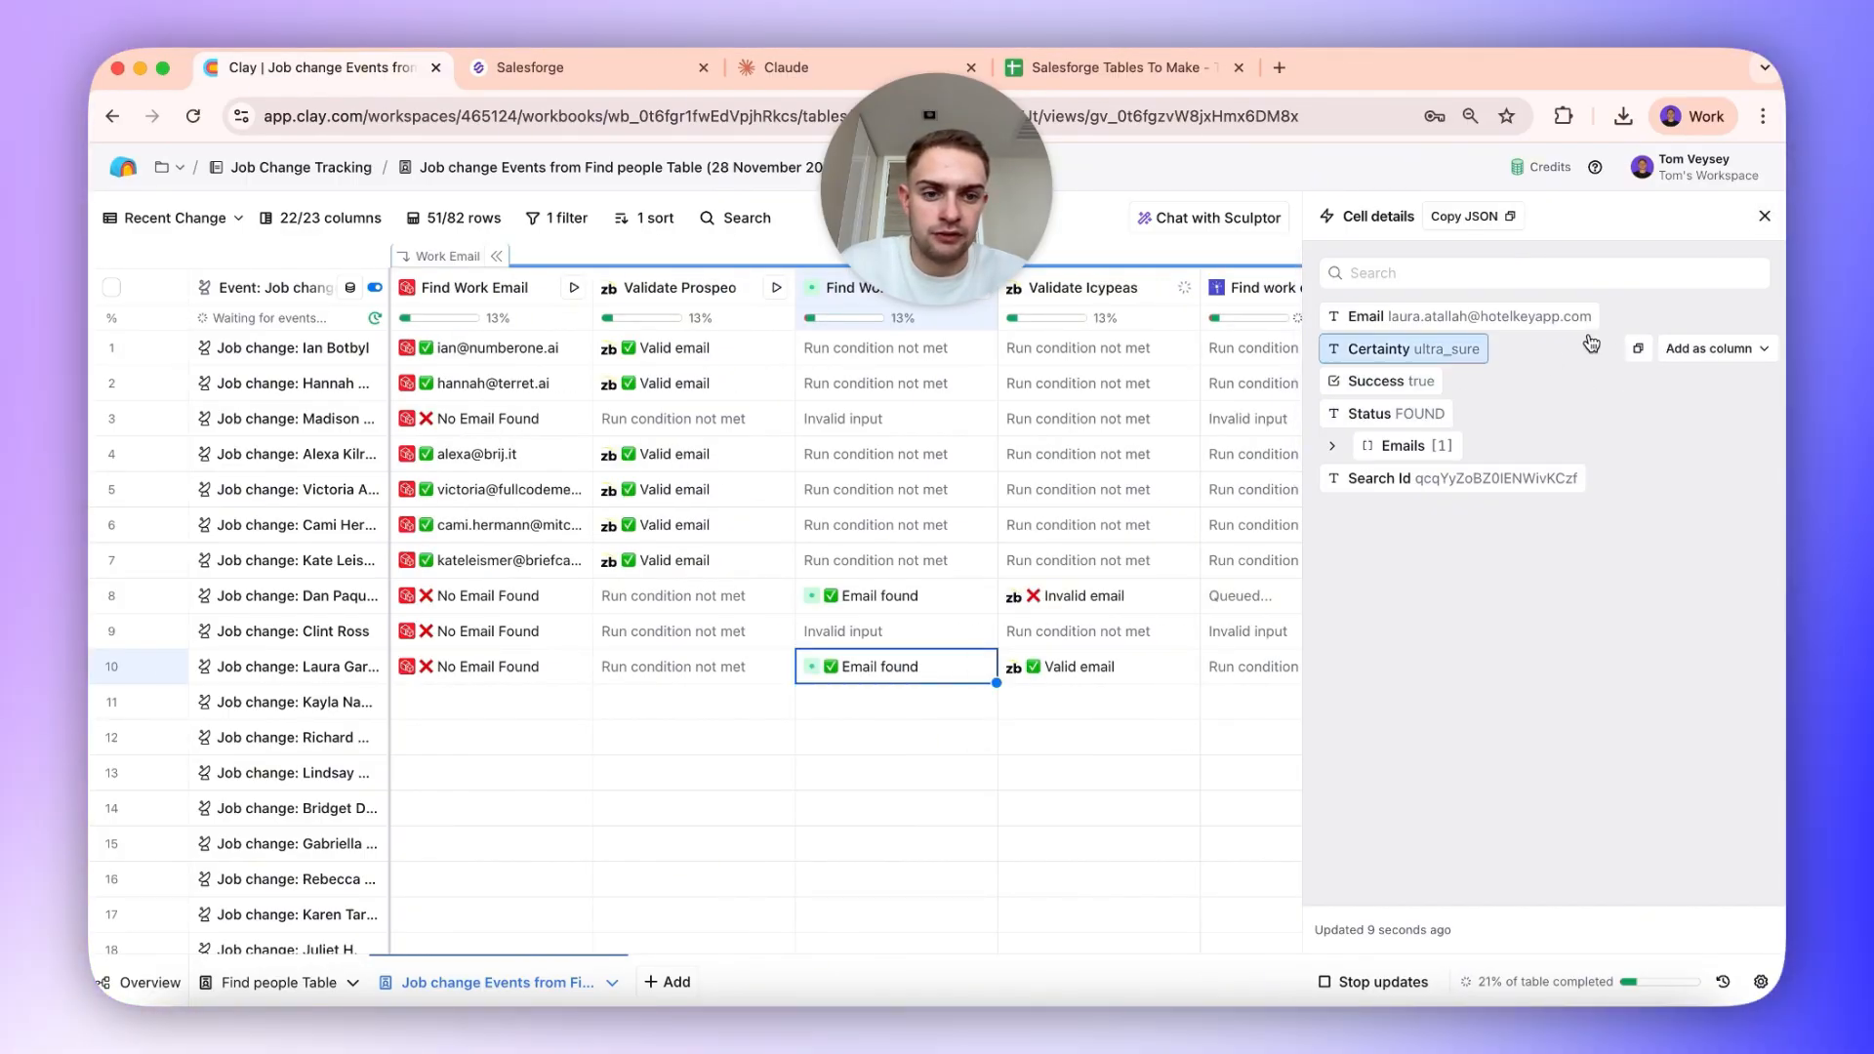
click(1765, 217)
click(1269, 596)
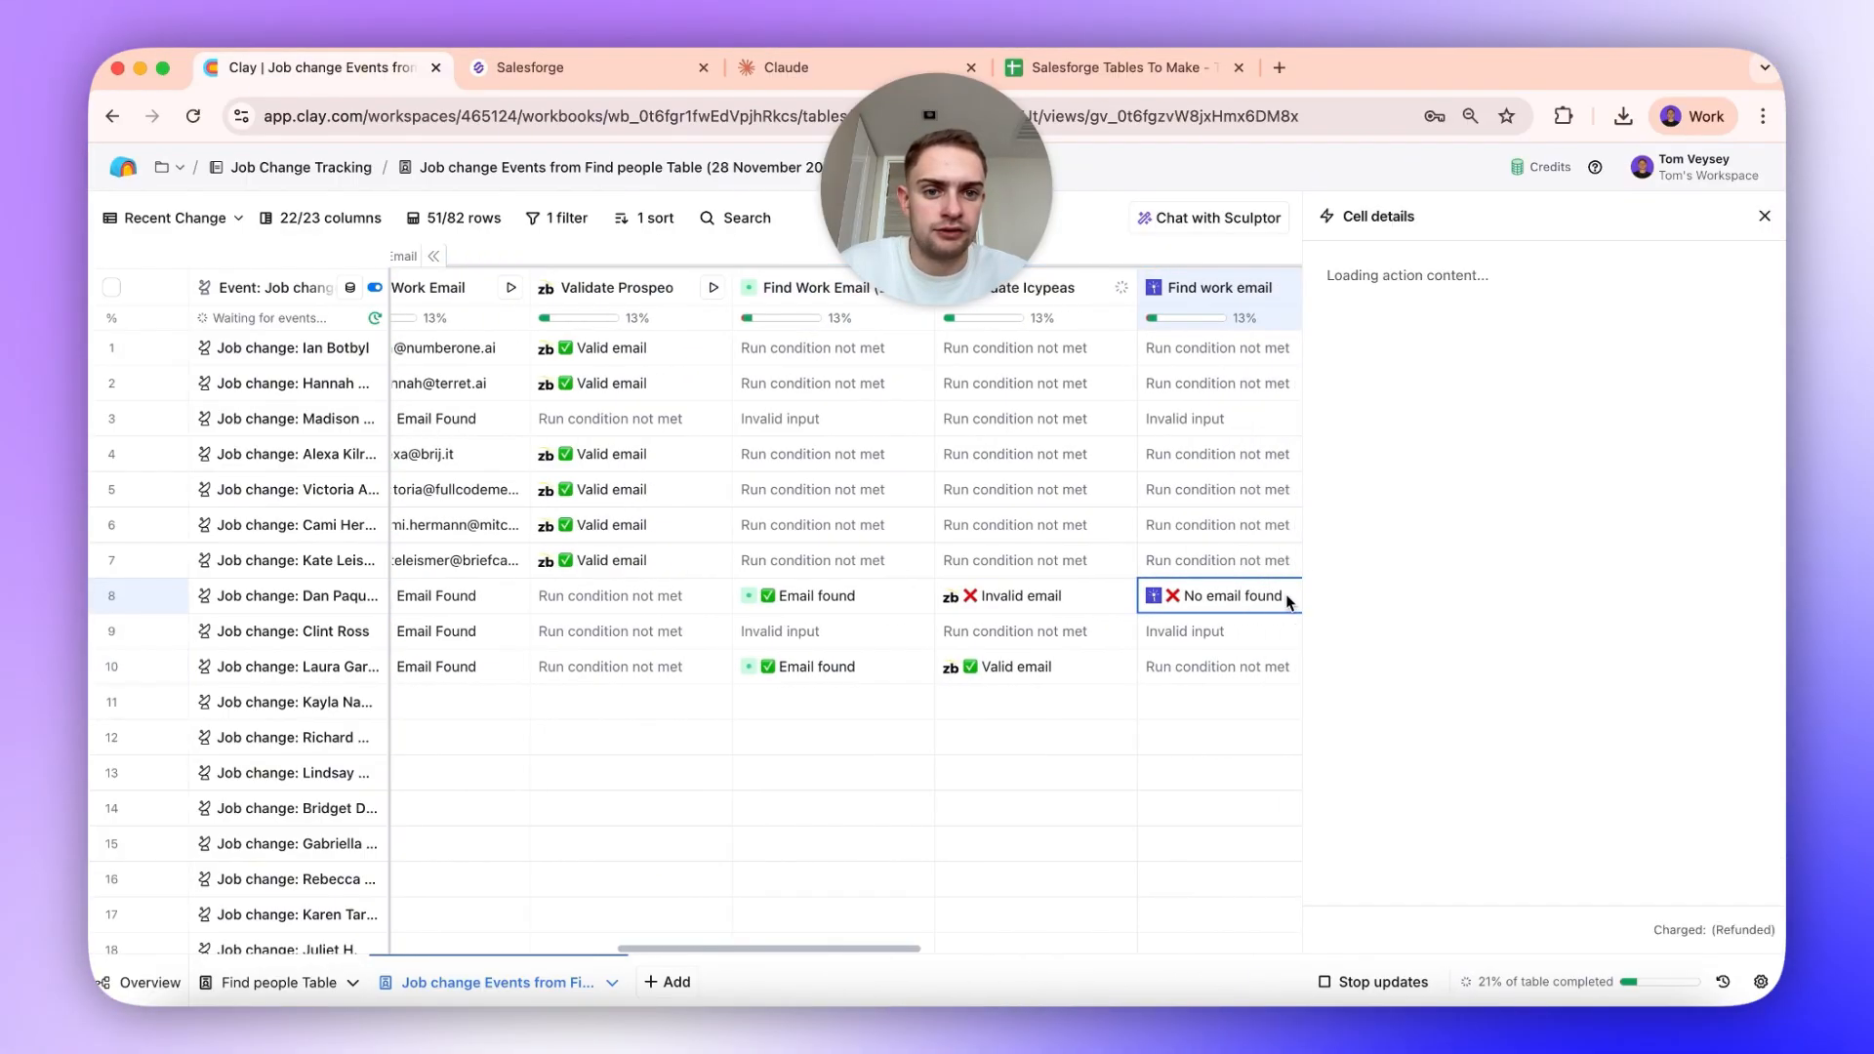
key(Escape)
scroll(1038, 361, left, 5)
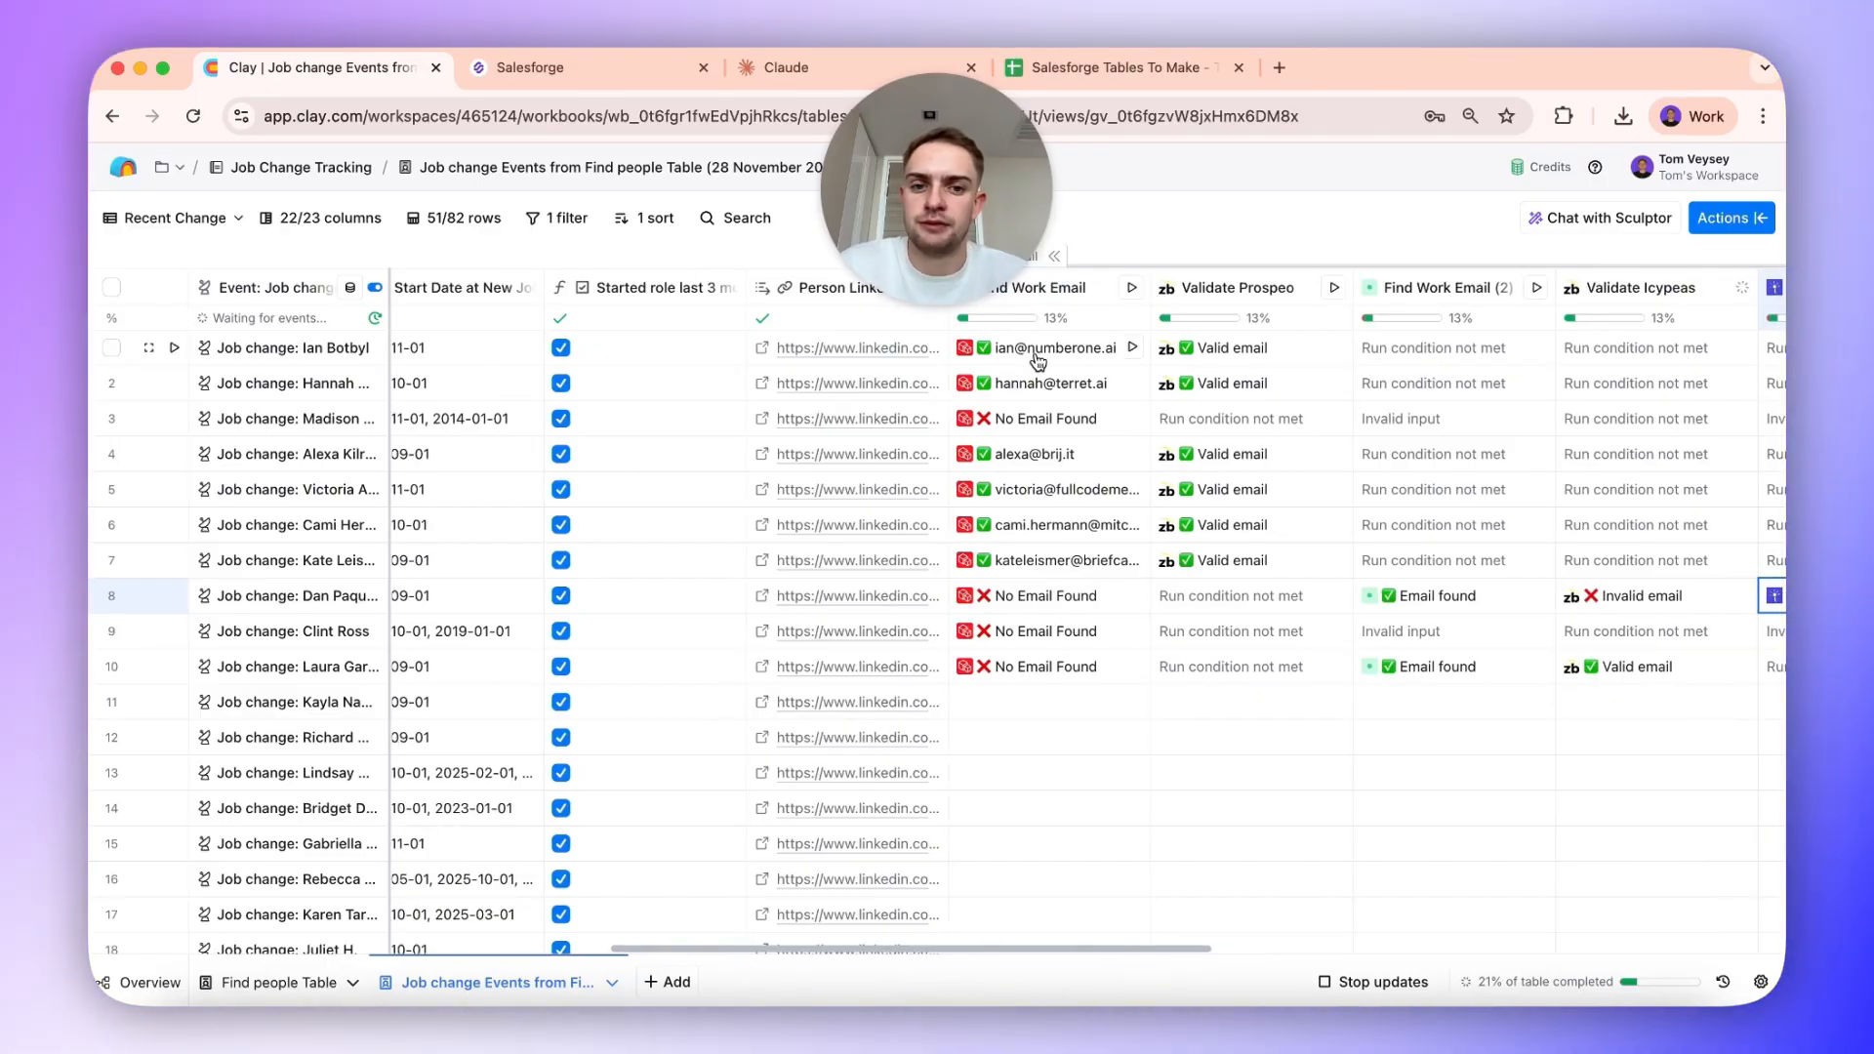
click(1058, 258)
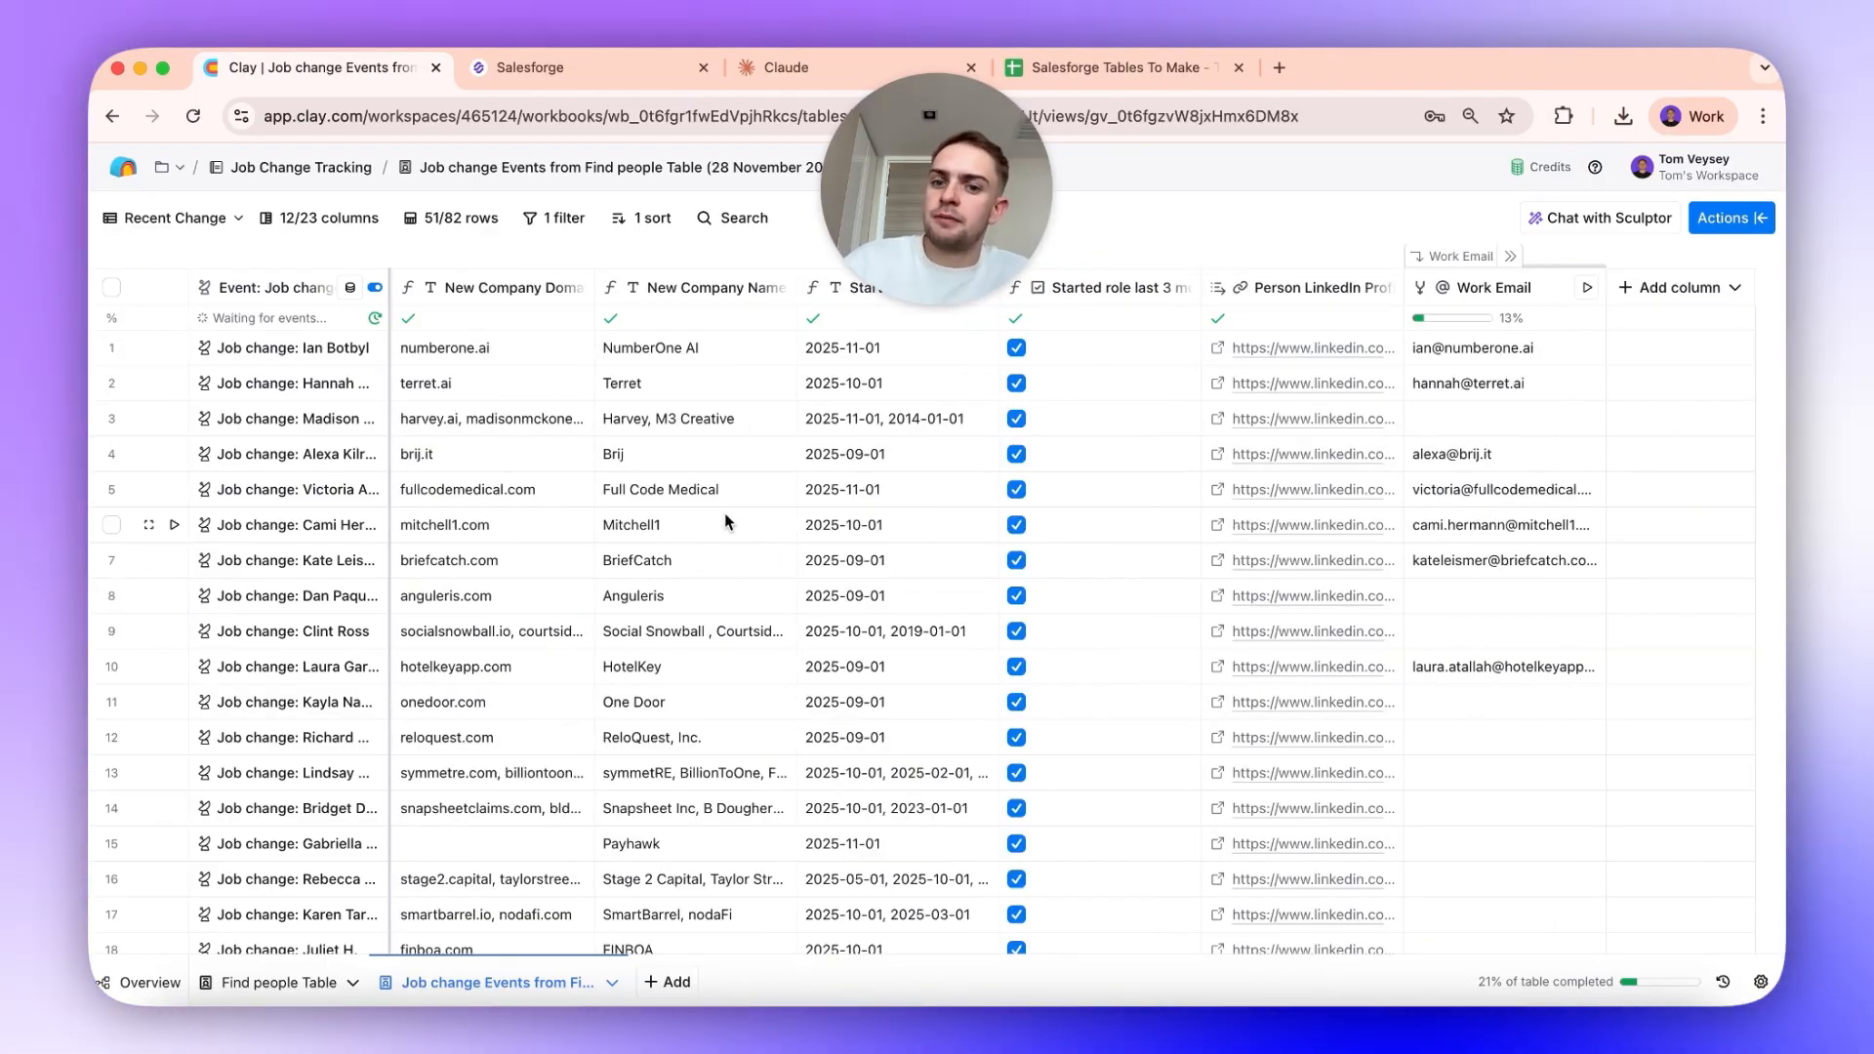
Step: Review the table's person and company columns and inspect the first row's Person Record details
scroll(726, 521, left, 5)
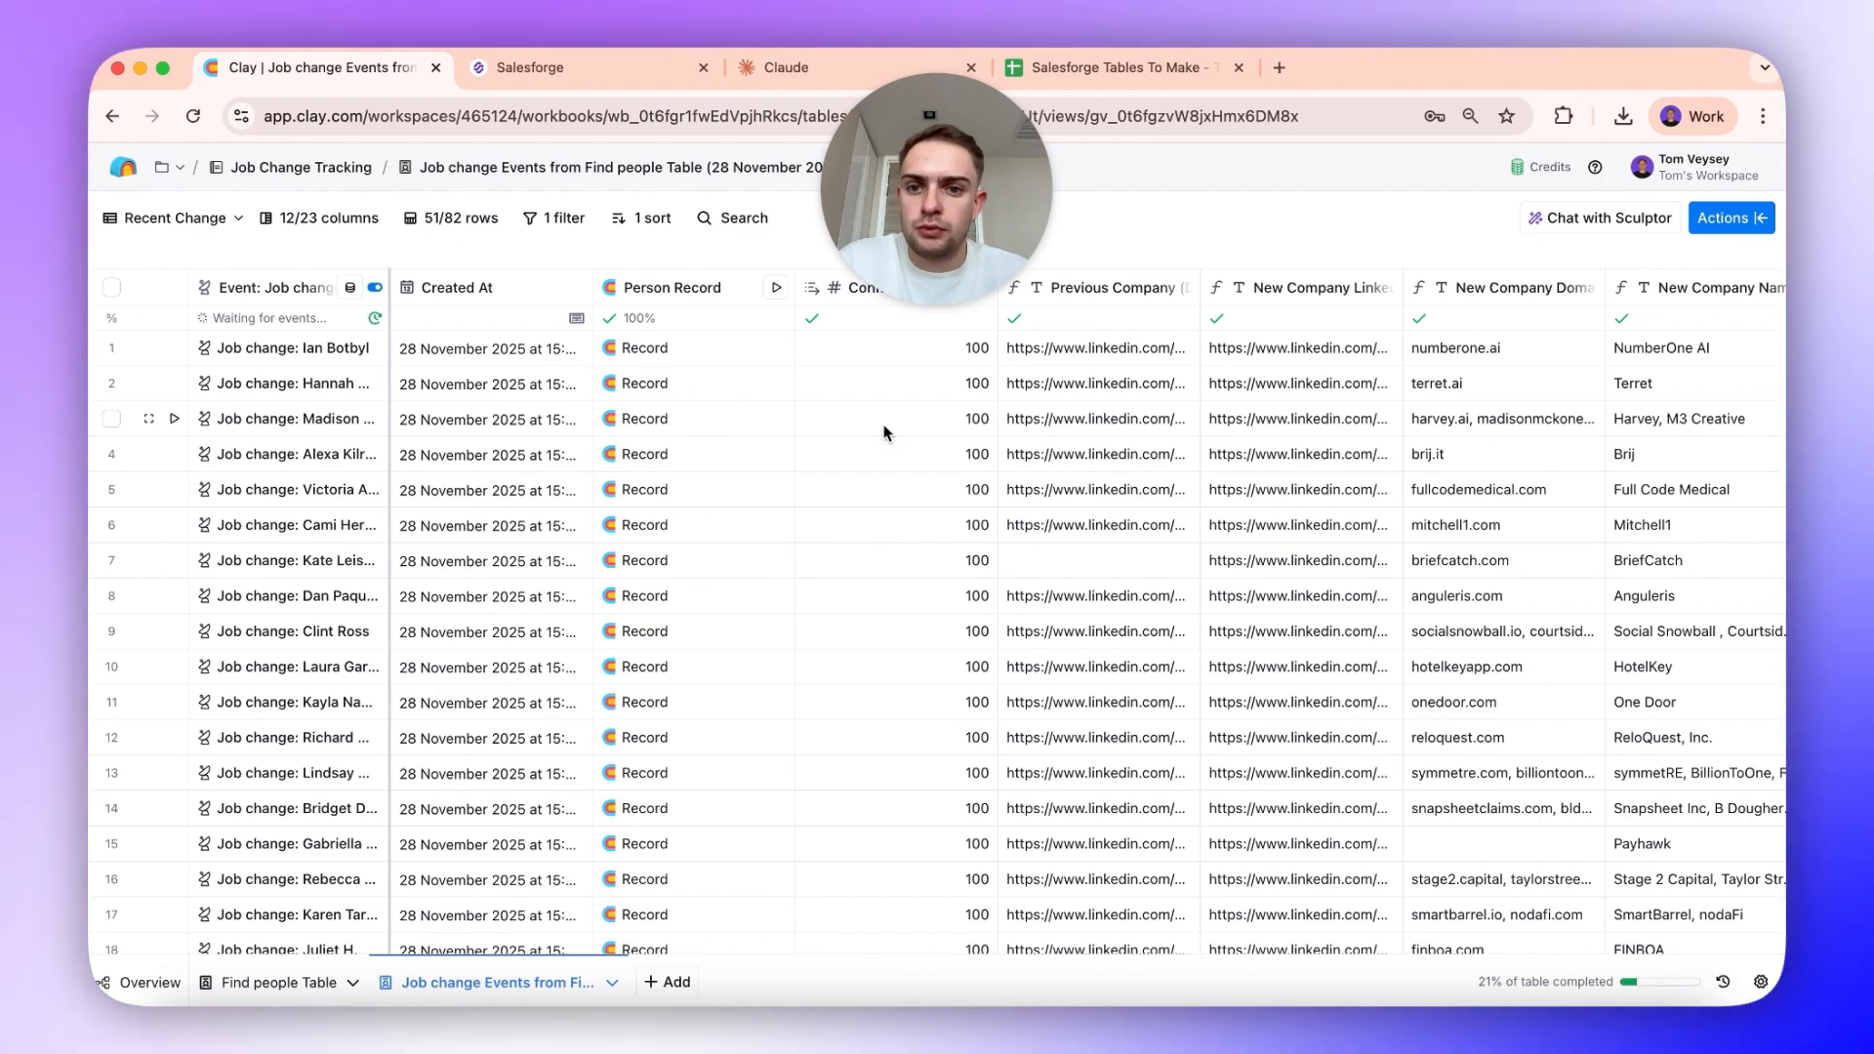
scroll(882, 423, right, 3)
scroll(517, 345, left, 5)
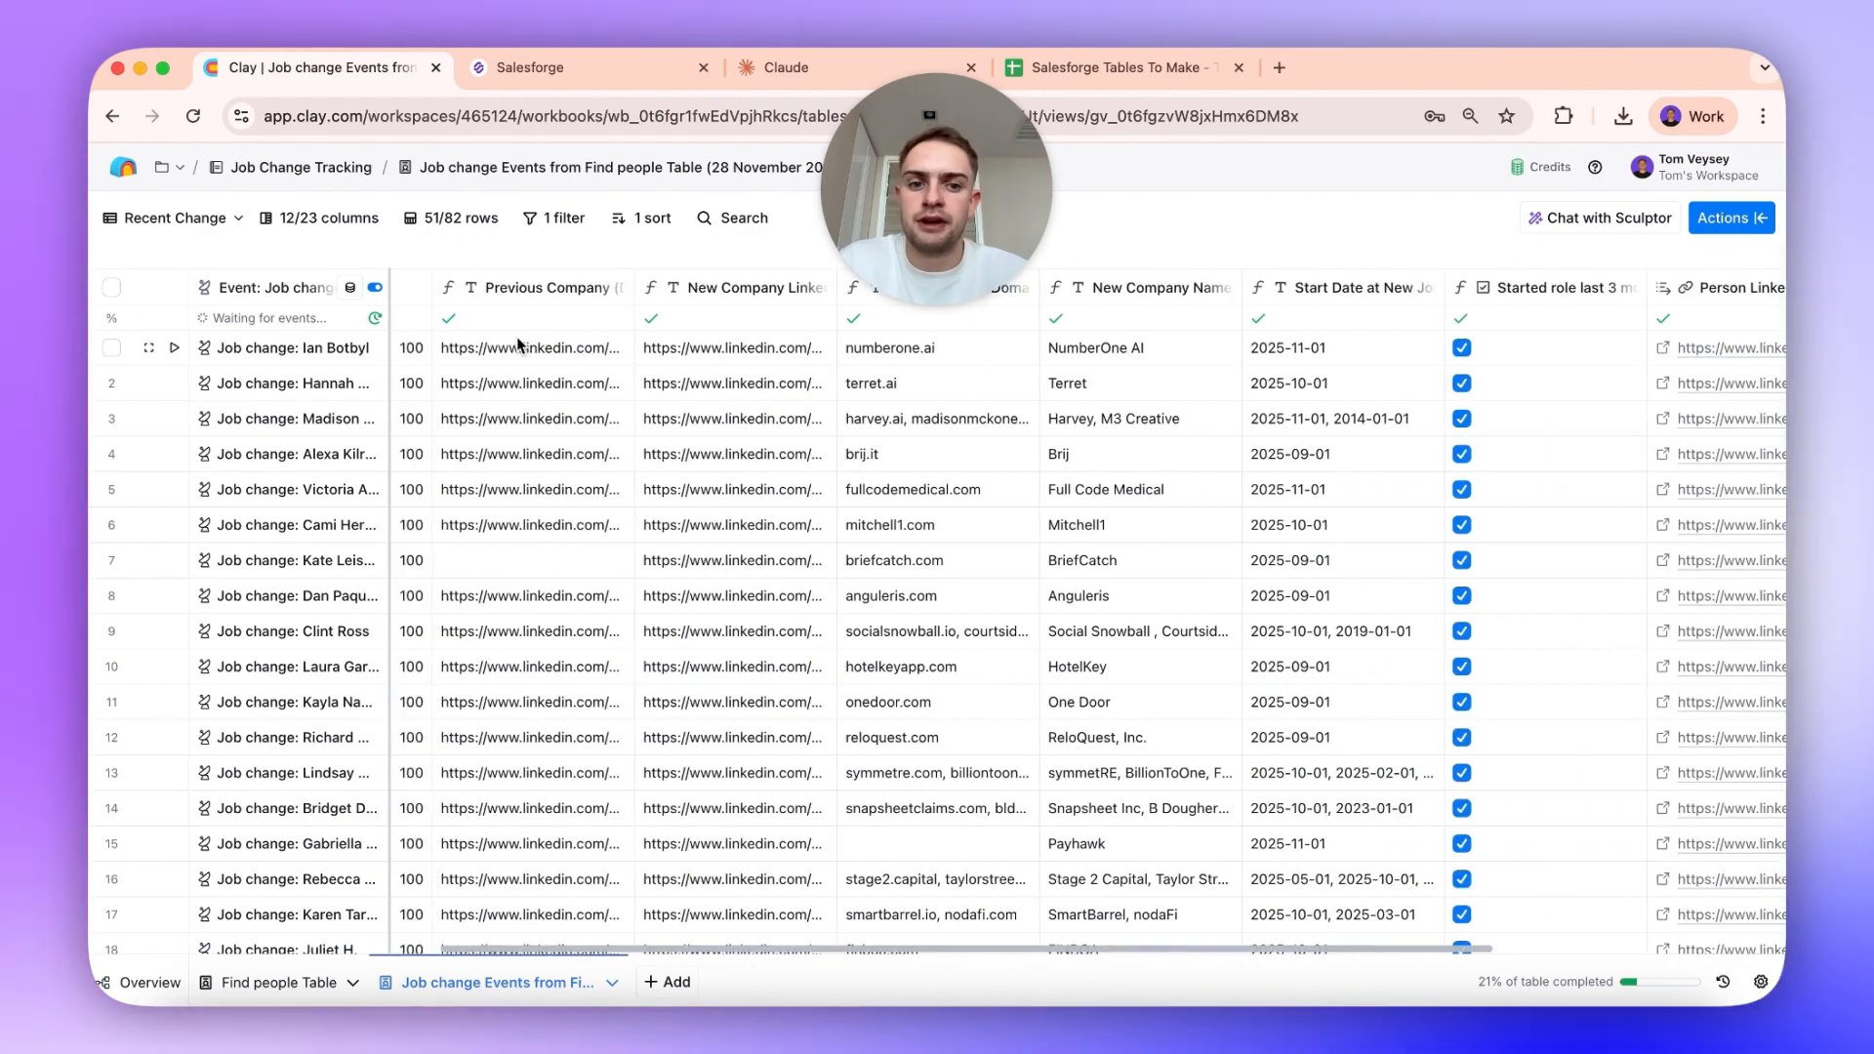
click(642, 349)
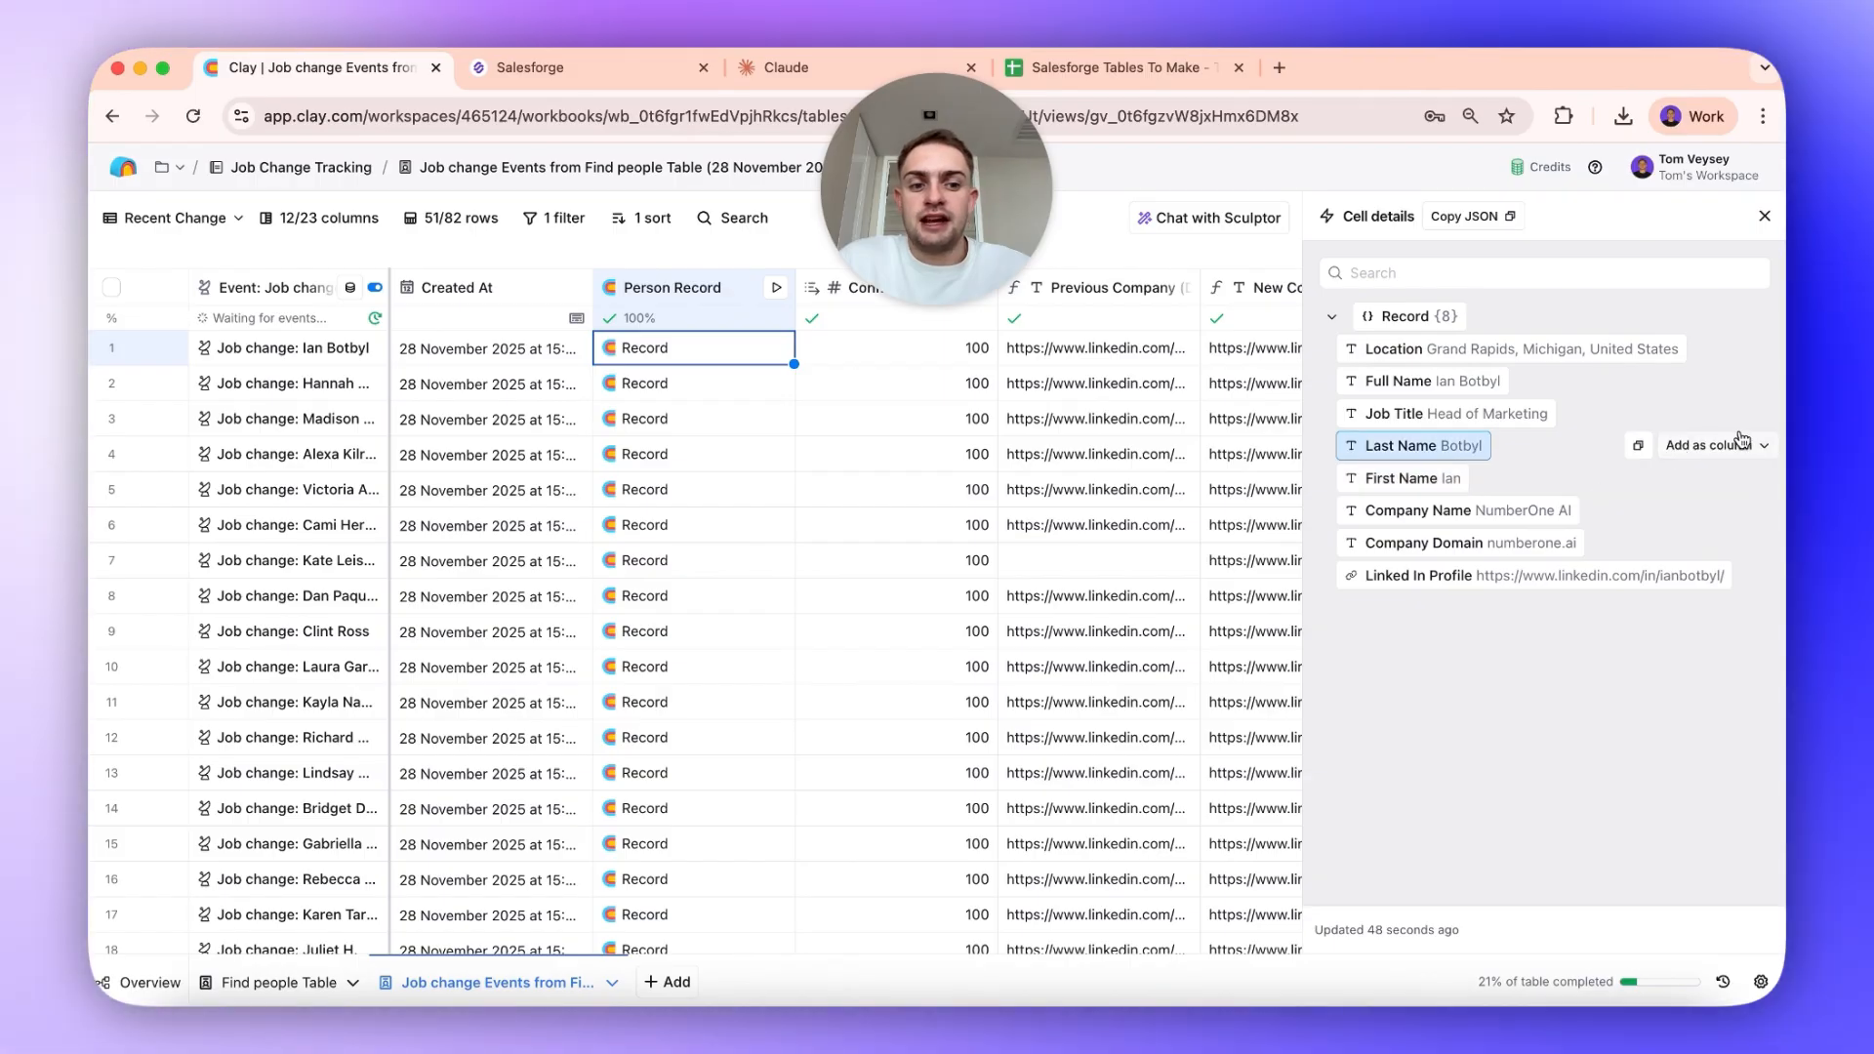
click(1764, 216)
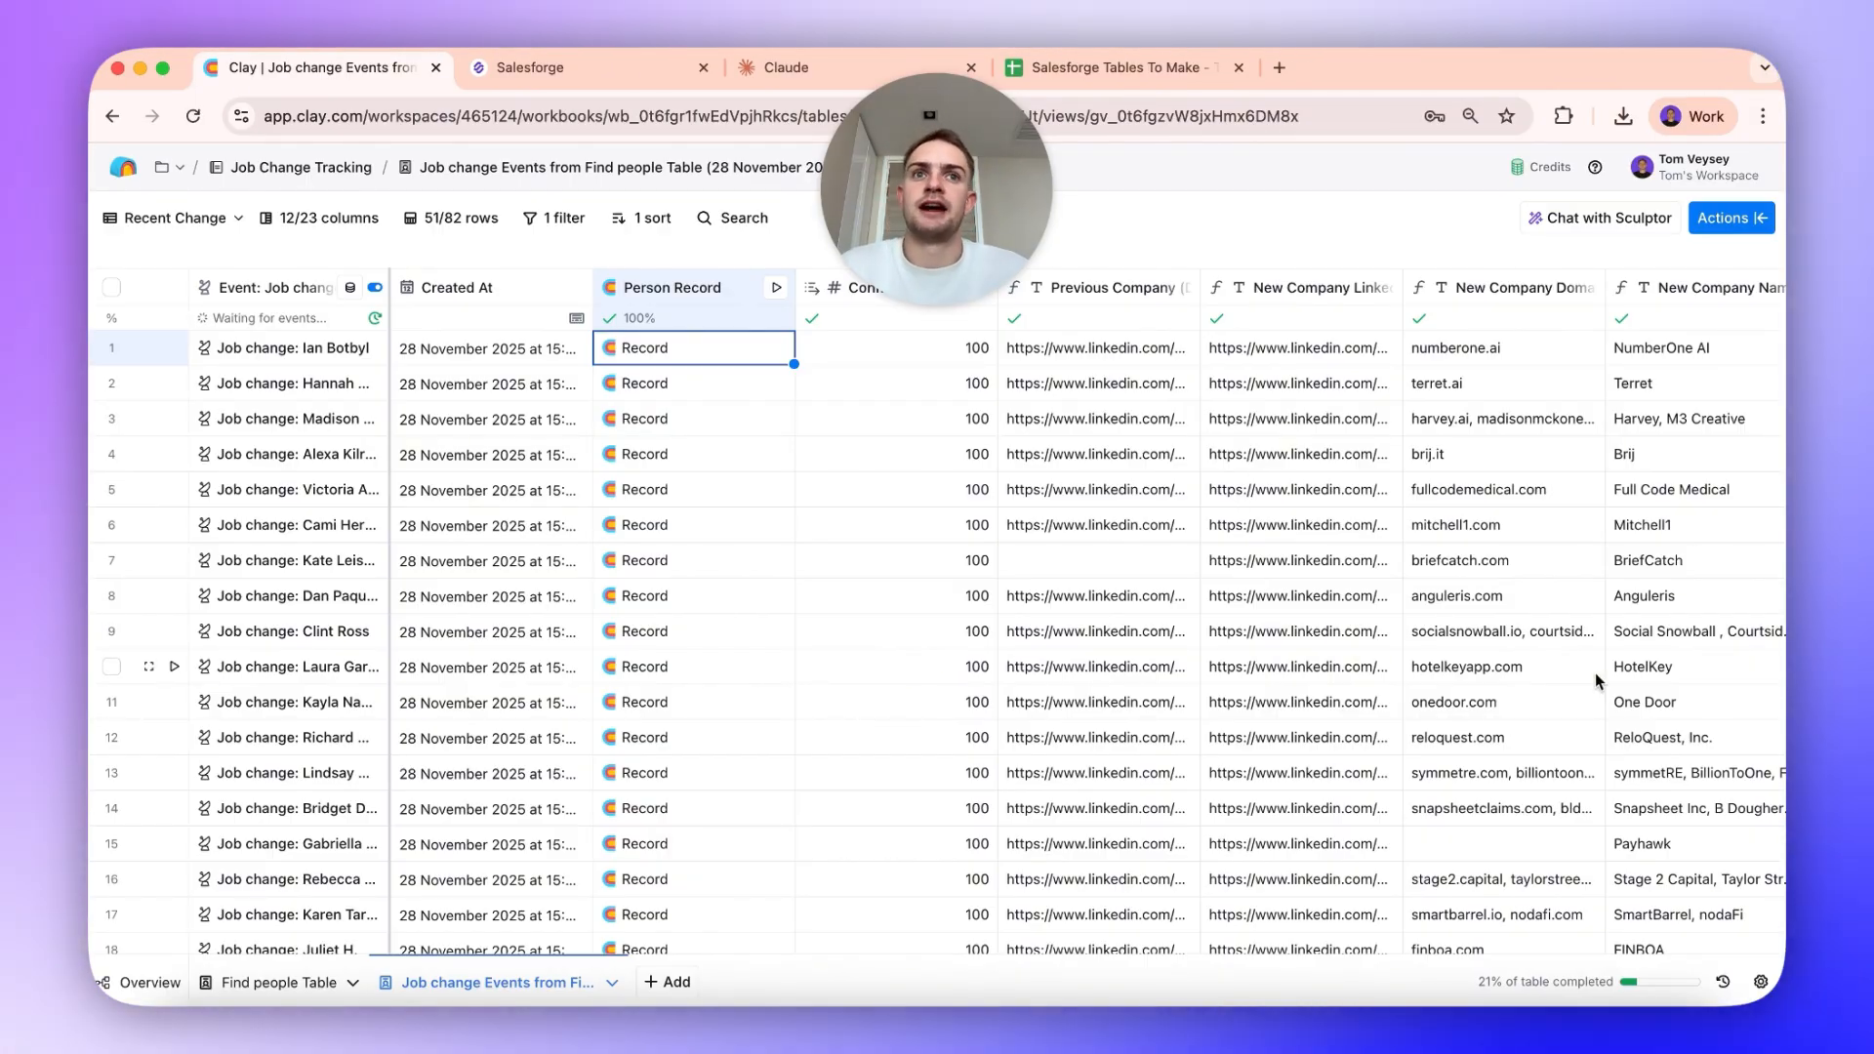
scroll(1529, 586, right, 10)
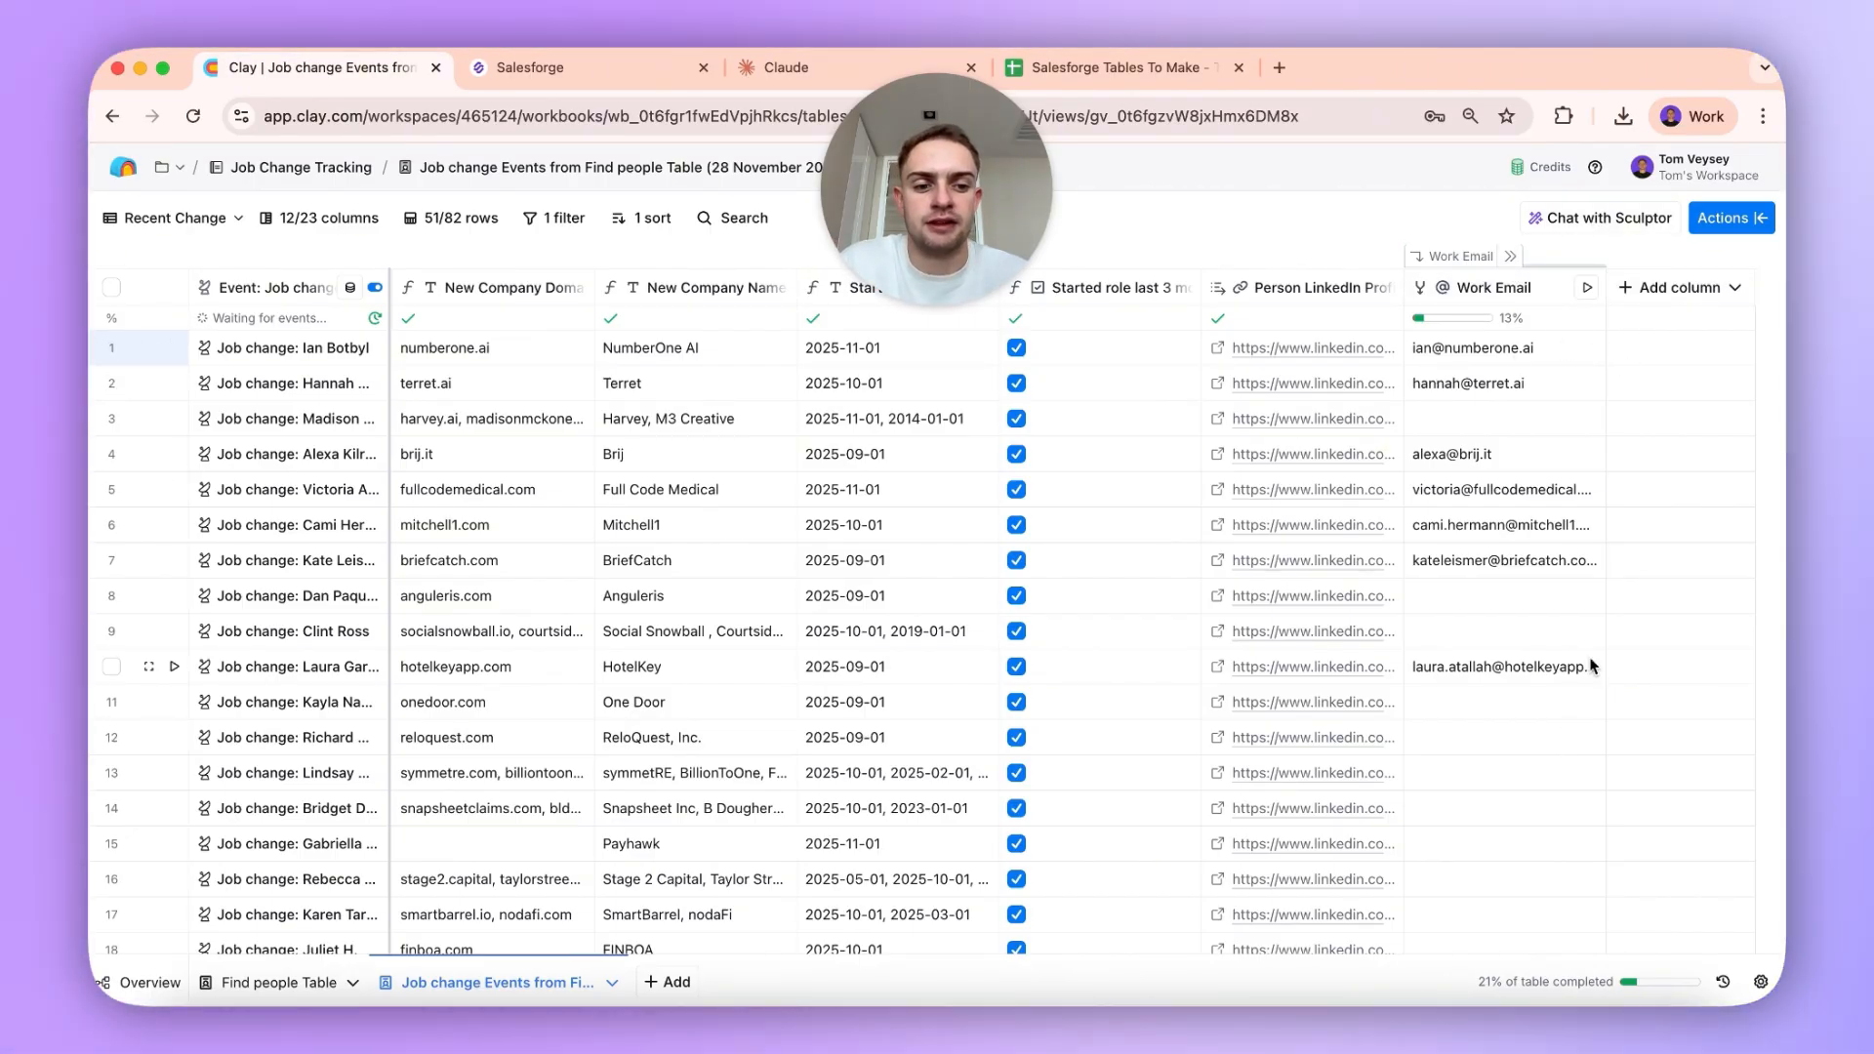
Step: Search the enrichments for "salesforge" and add Salesforge's "Add lead to existing sequence" action to the table
click(1688, 288)
click(1695, 331)
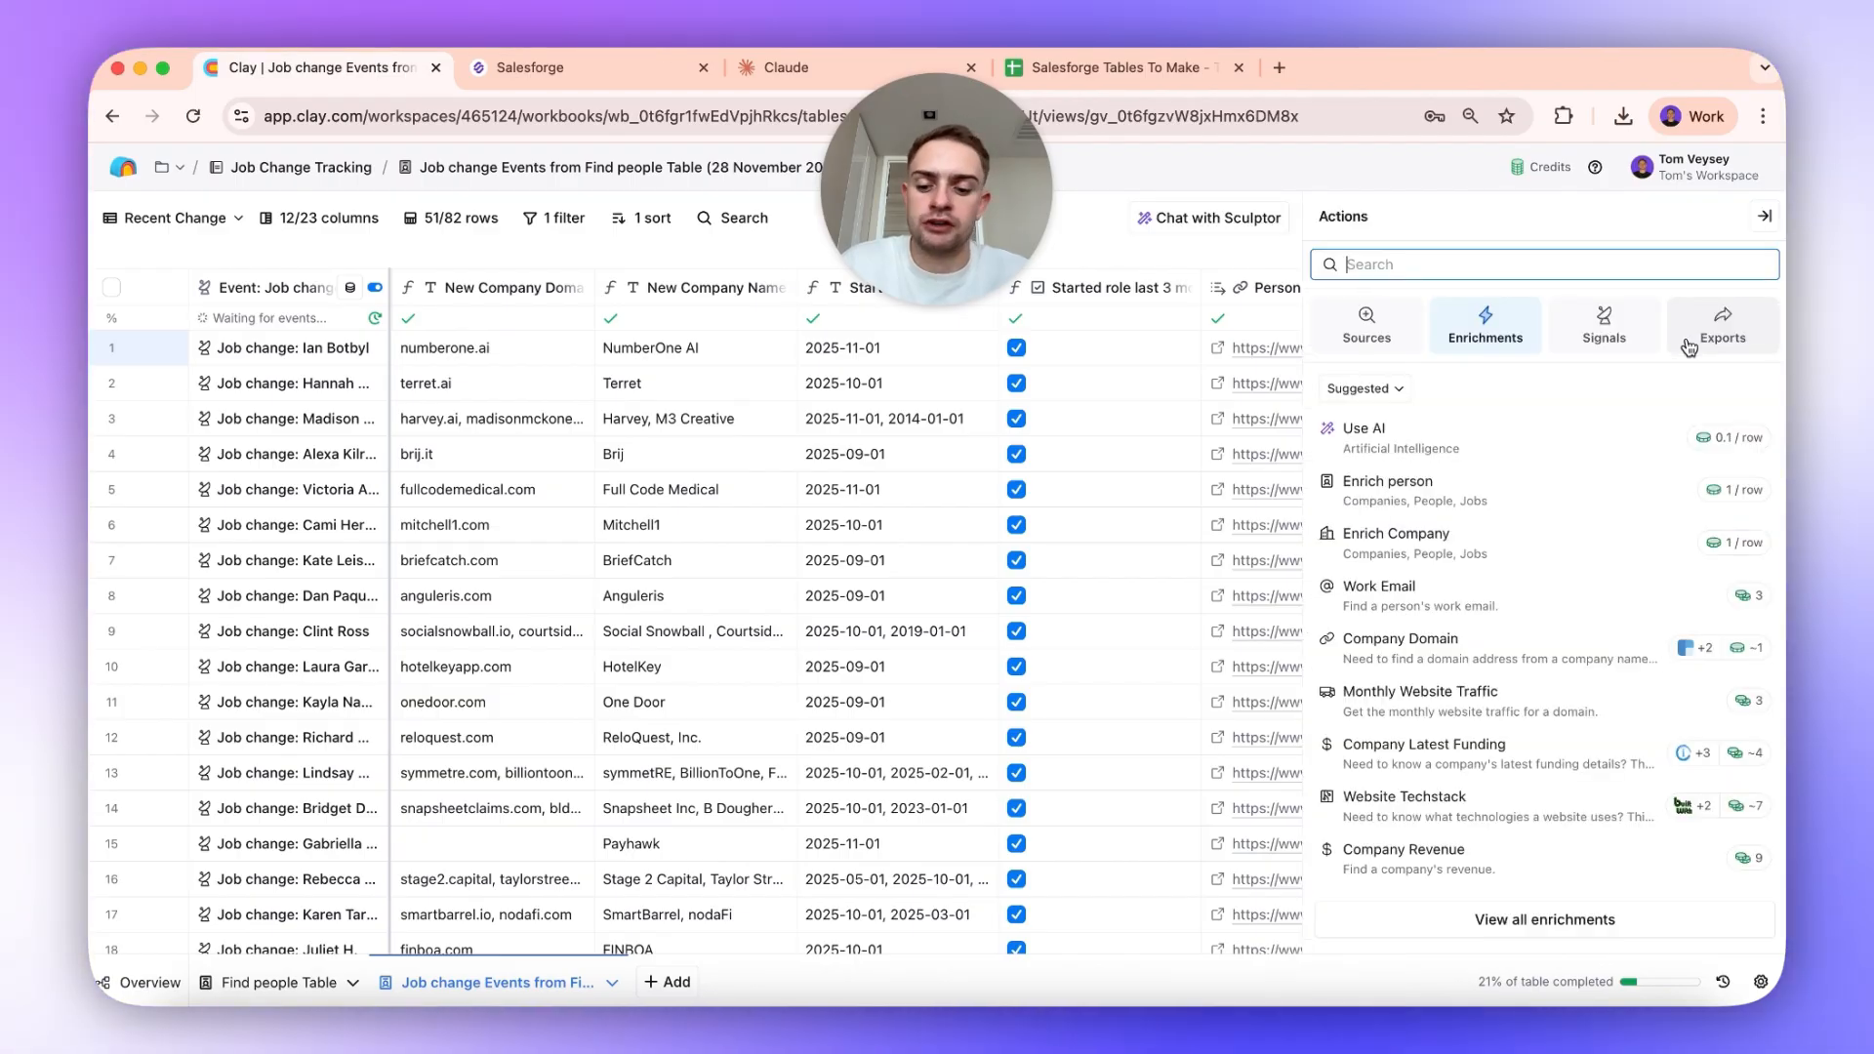
text(saleforge)
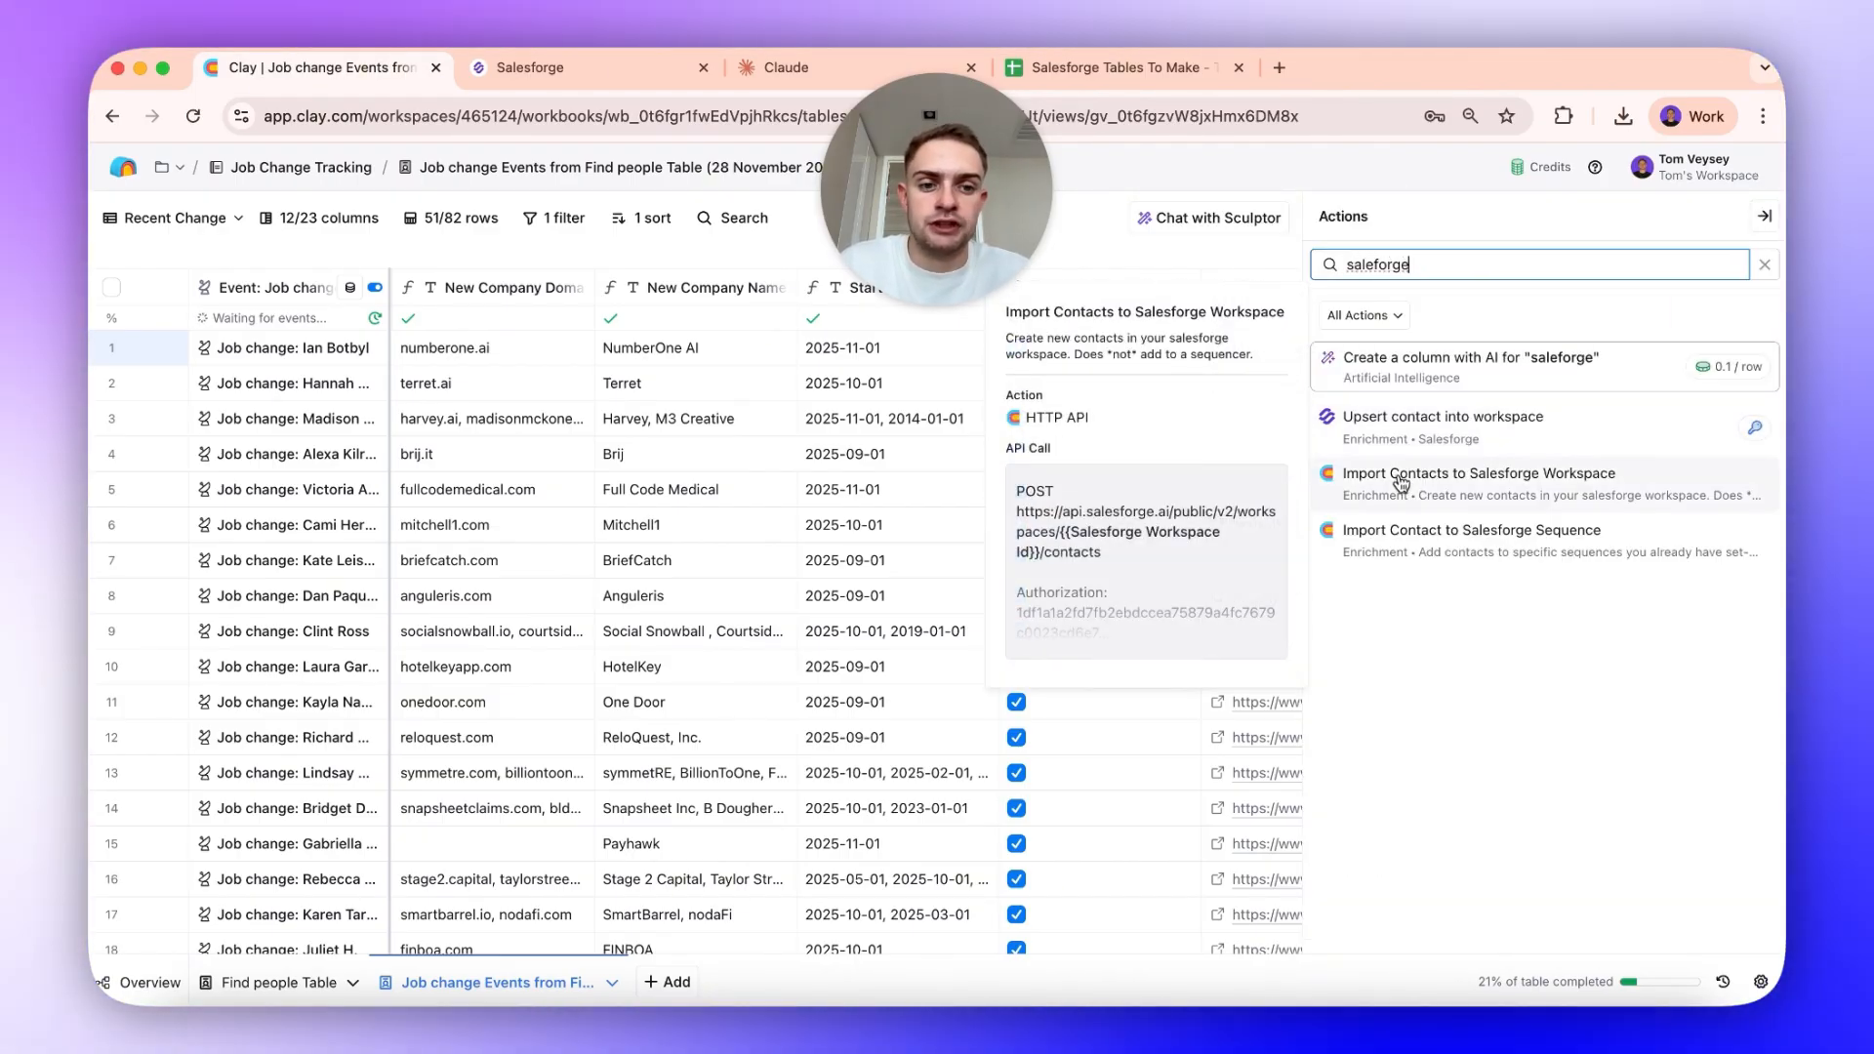
double_click(1535, 261)
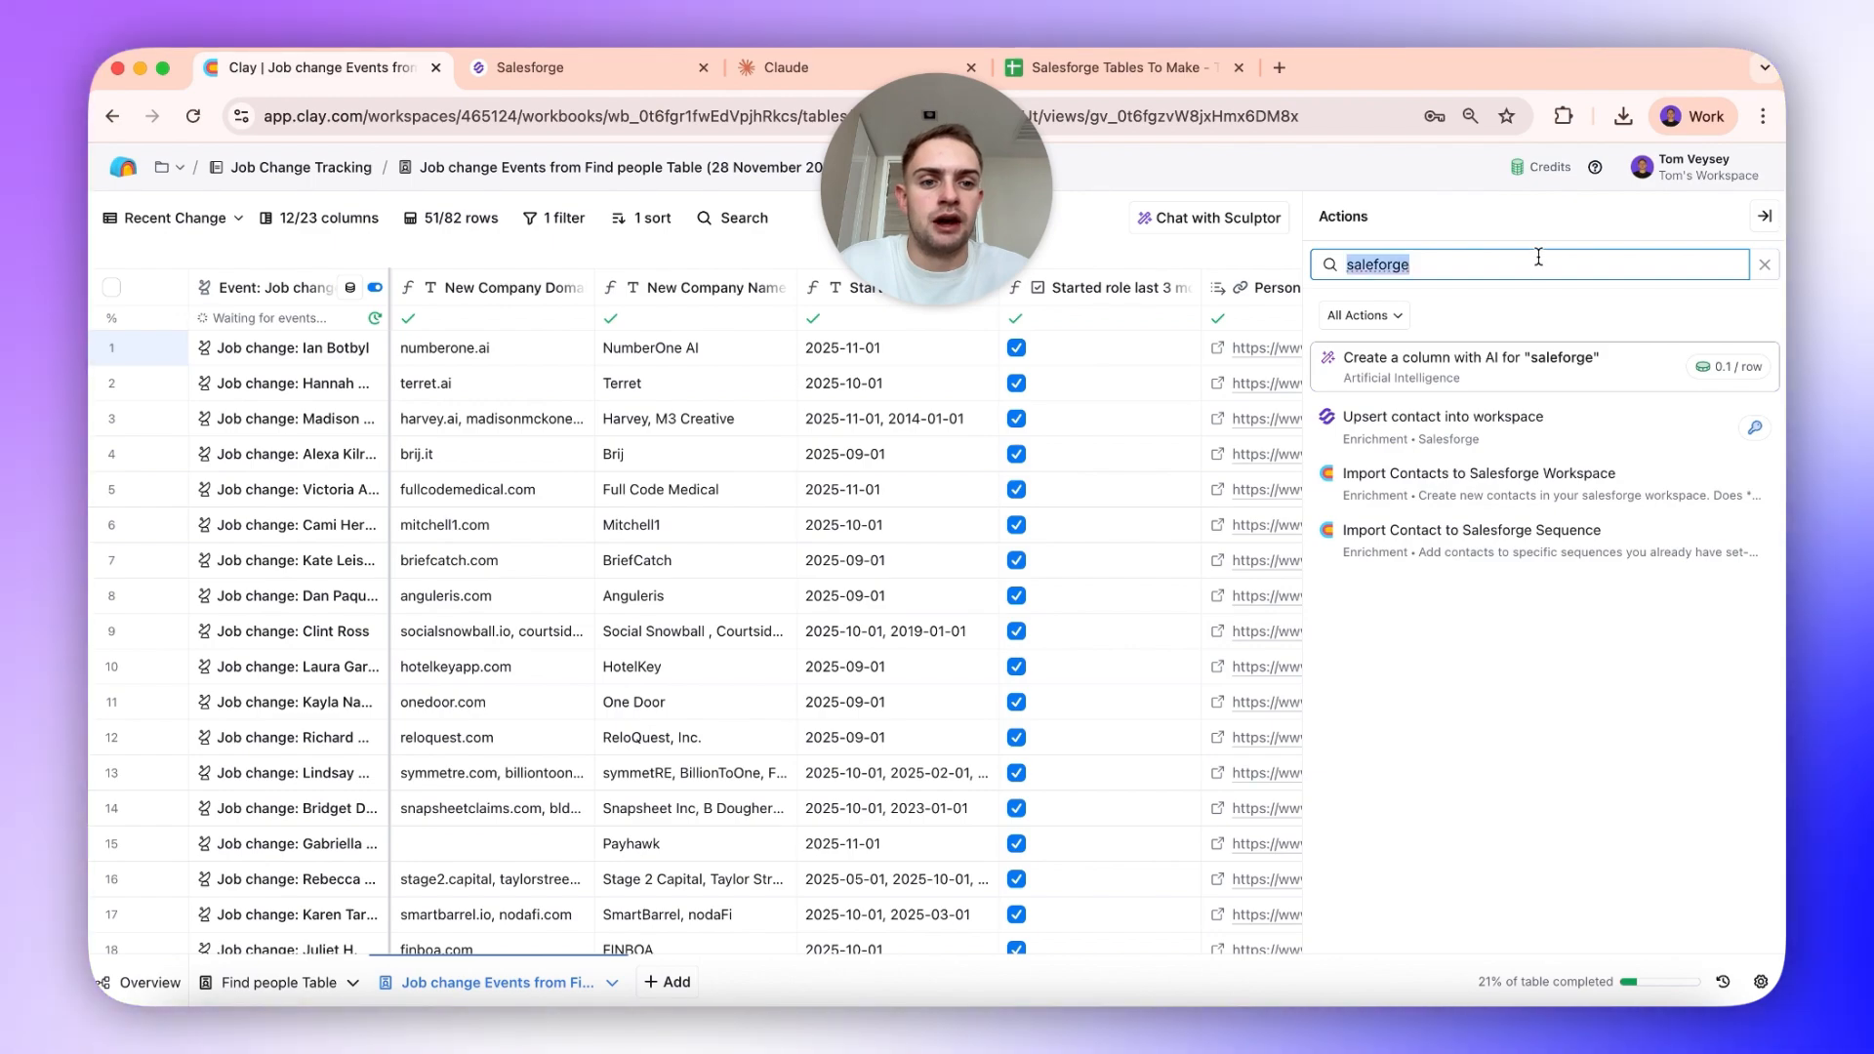
text(salesforge)
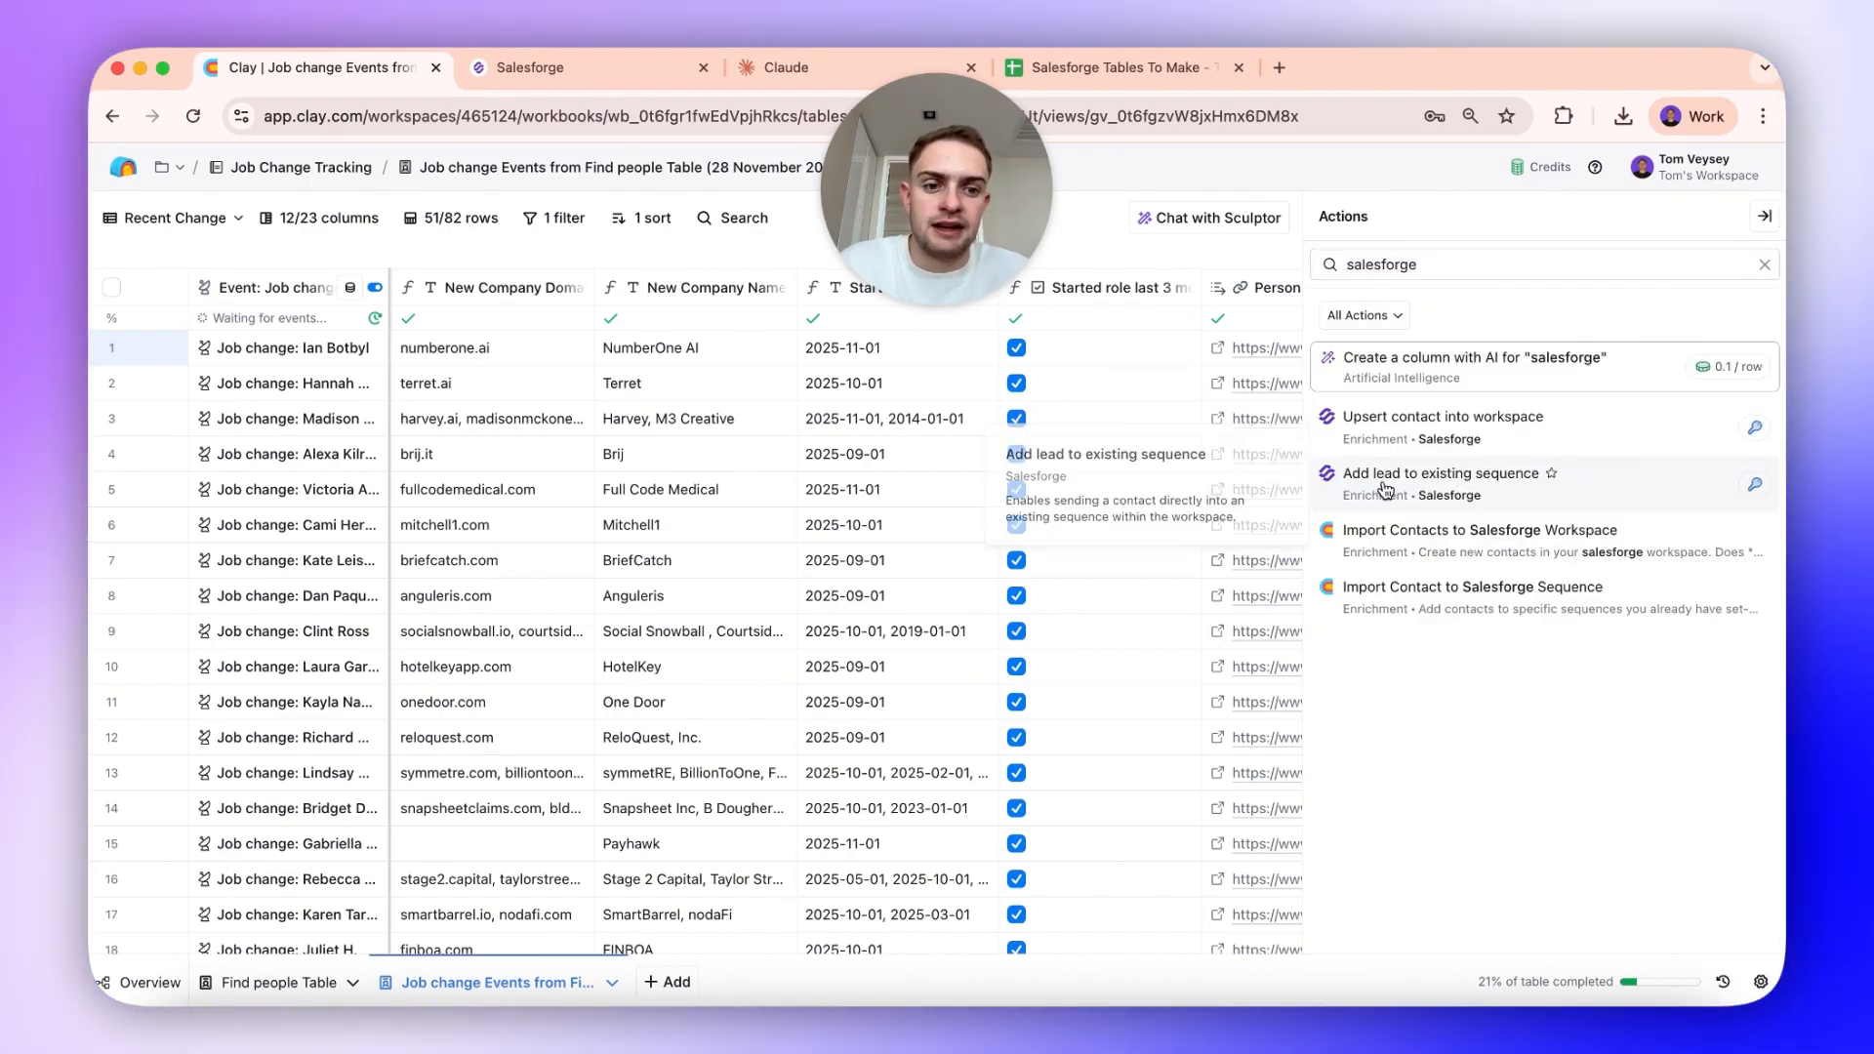
click(1430, 478)
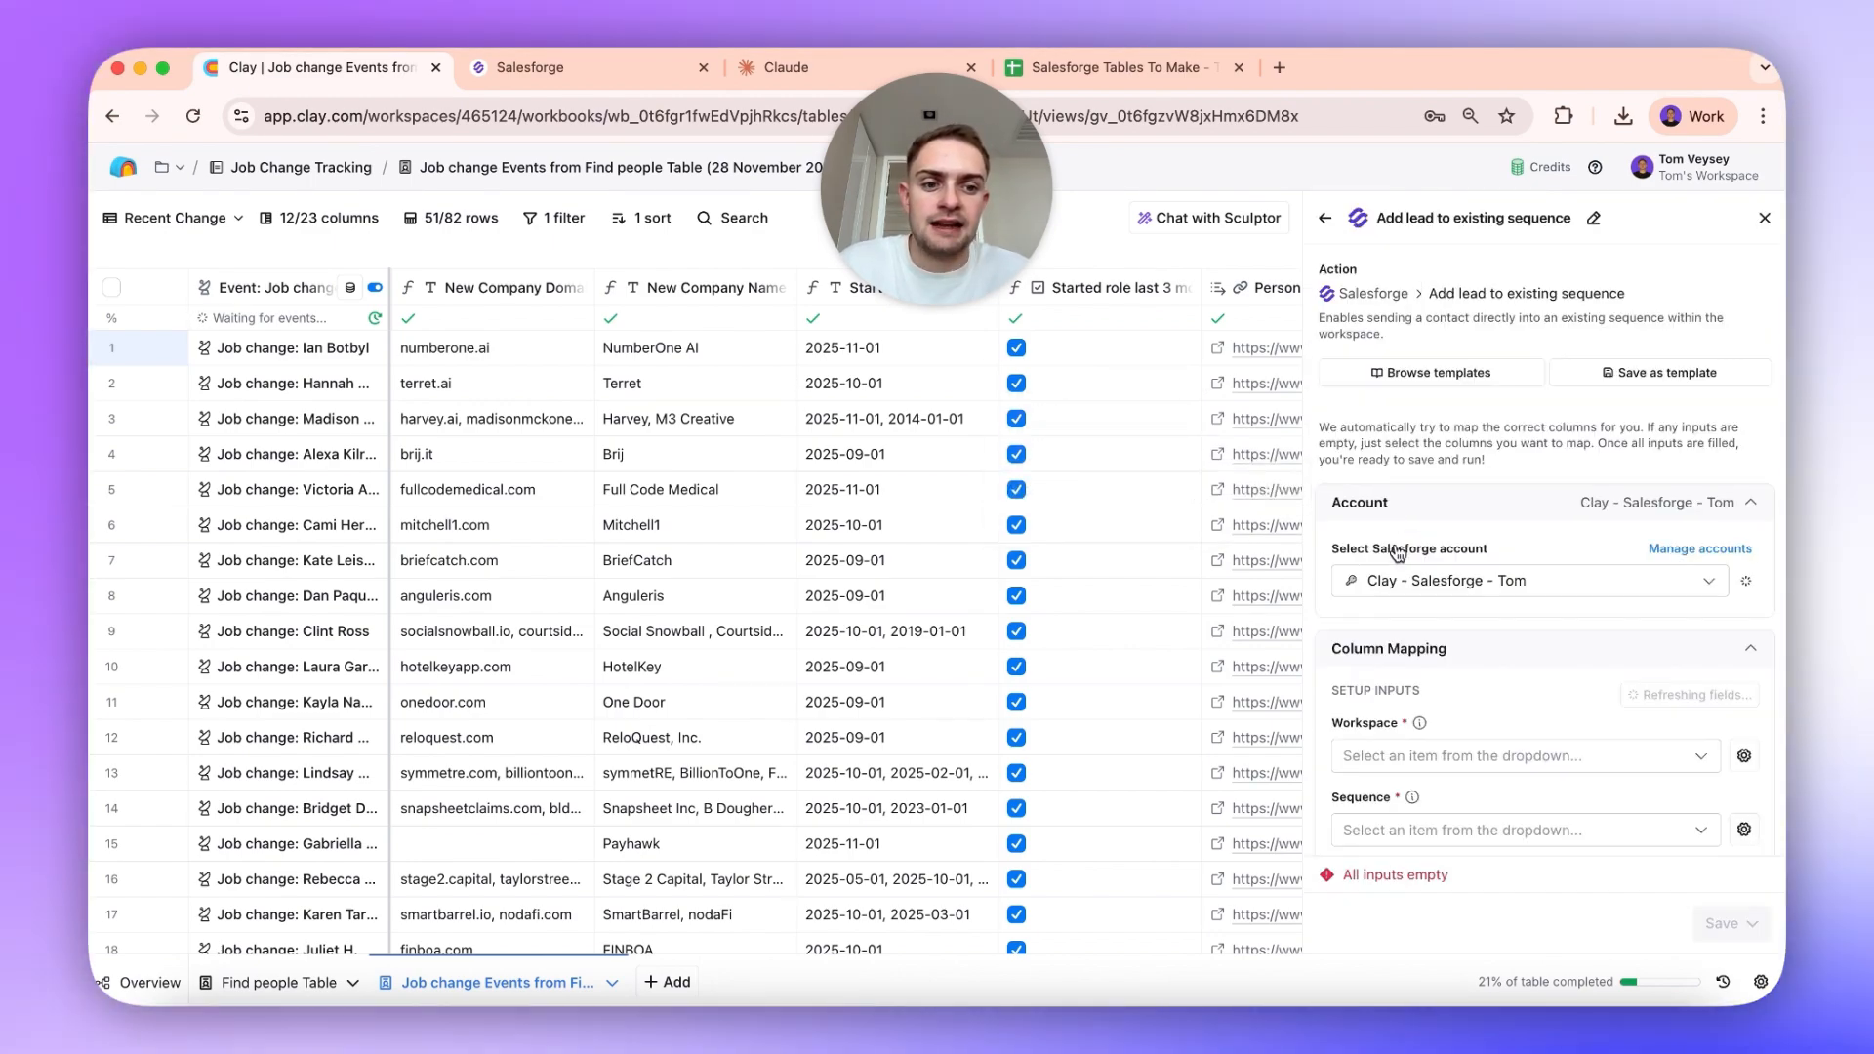
Step: Inspect the form for adding a new Salesforge account connection, including its save options, and close it without adding an account
click(1523, 581)
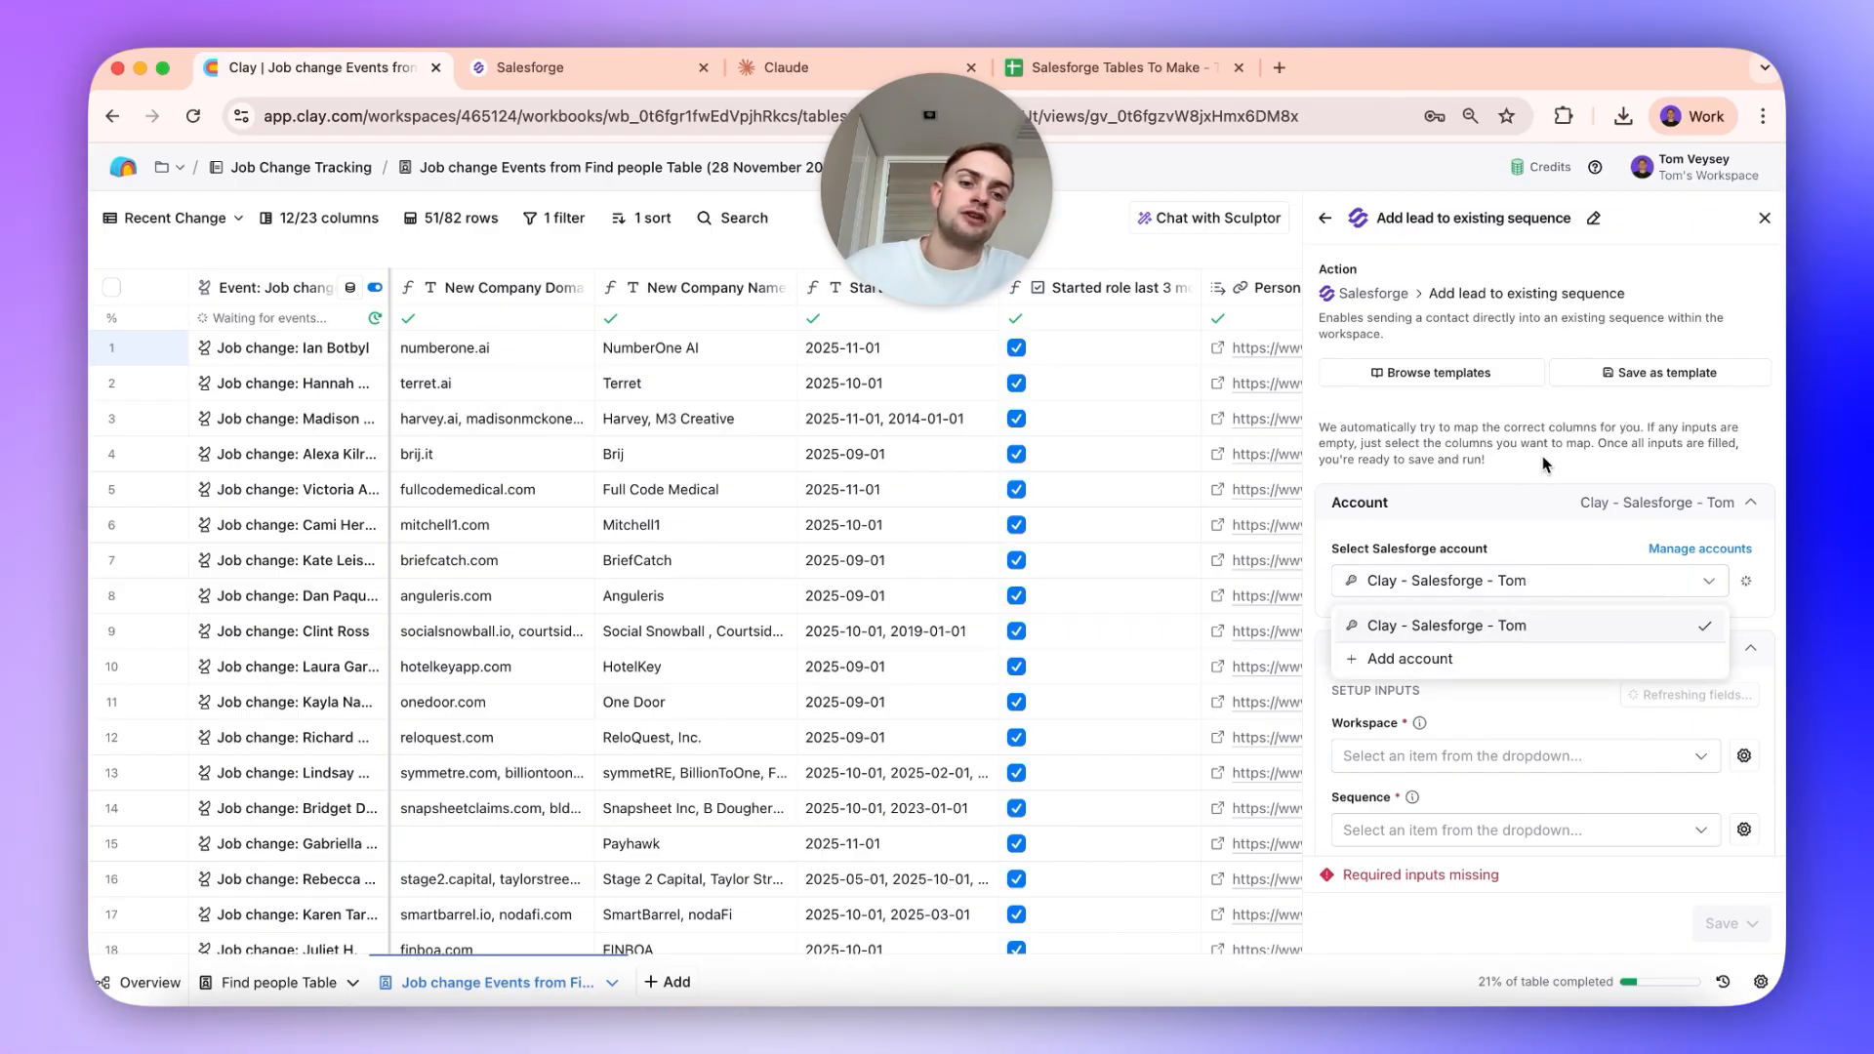
scroll(1508, 518, down, 3)
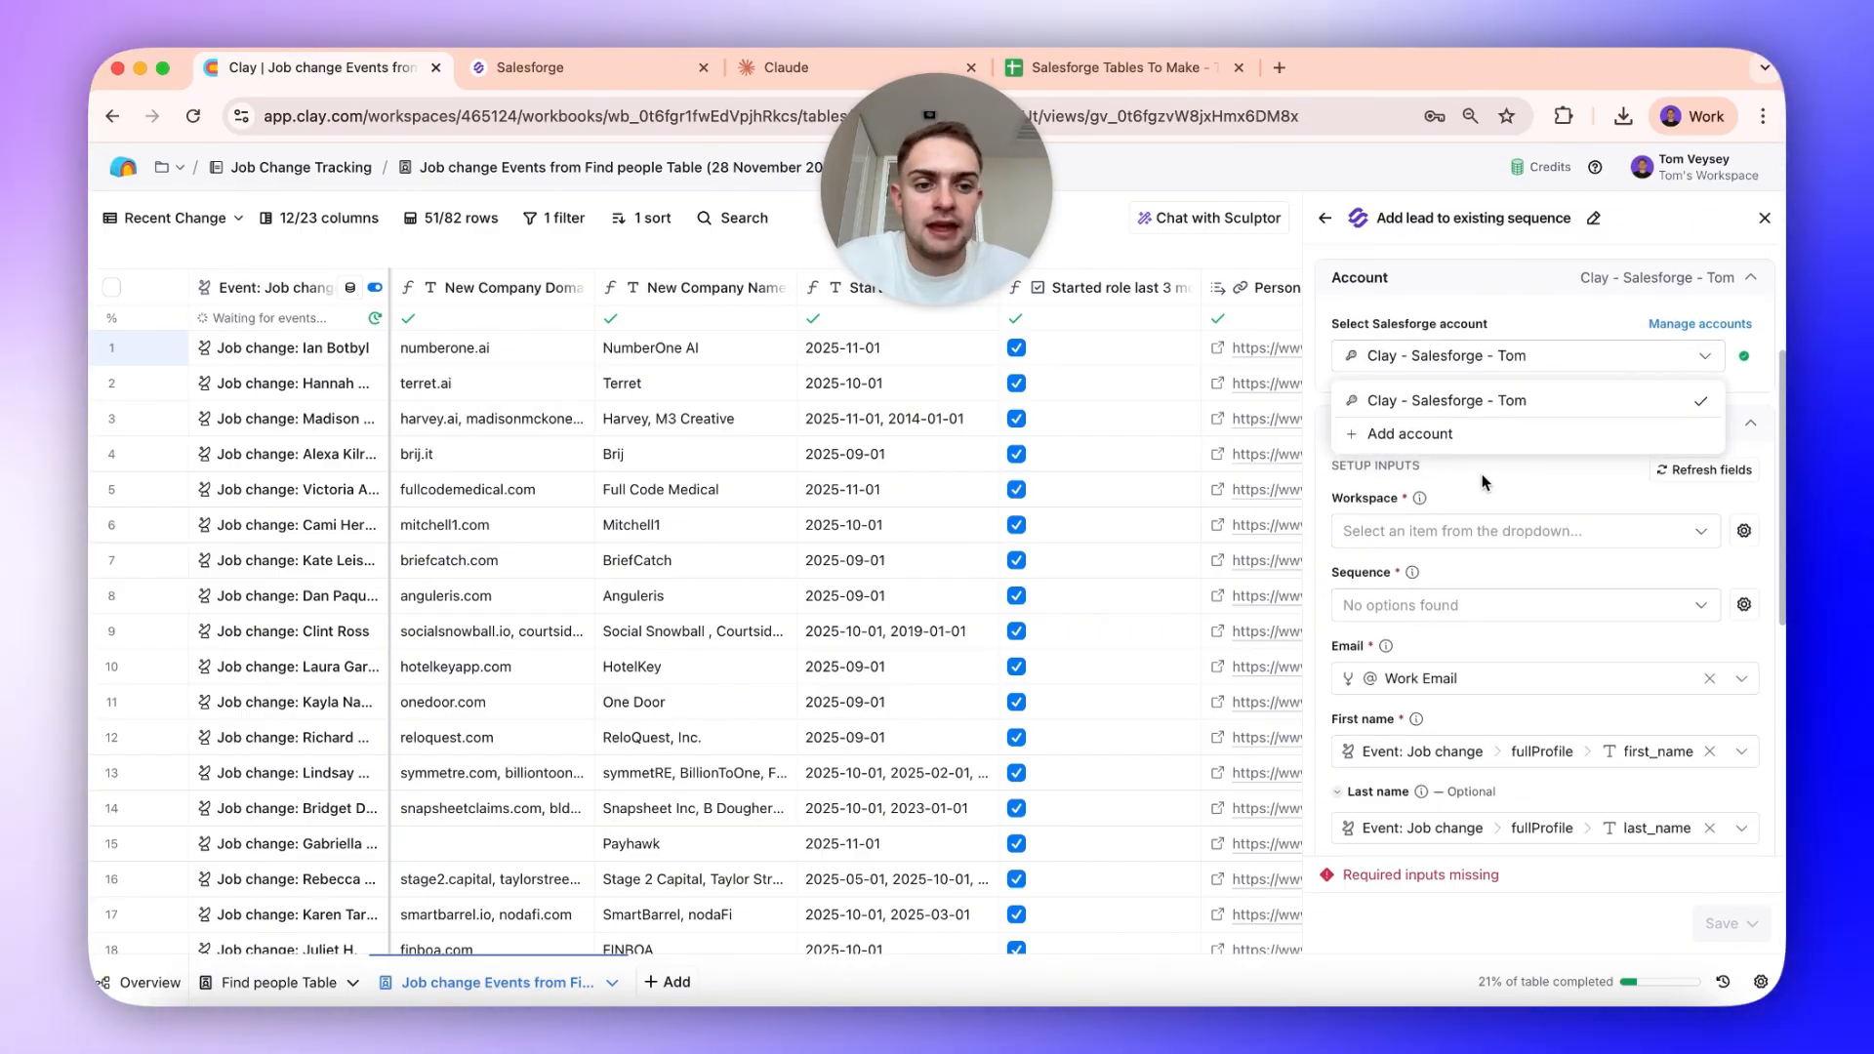
click(1456, 435)
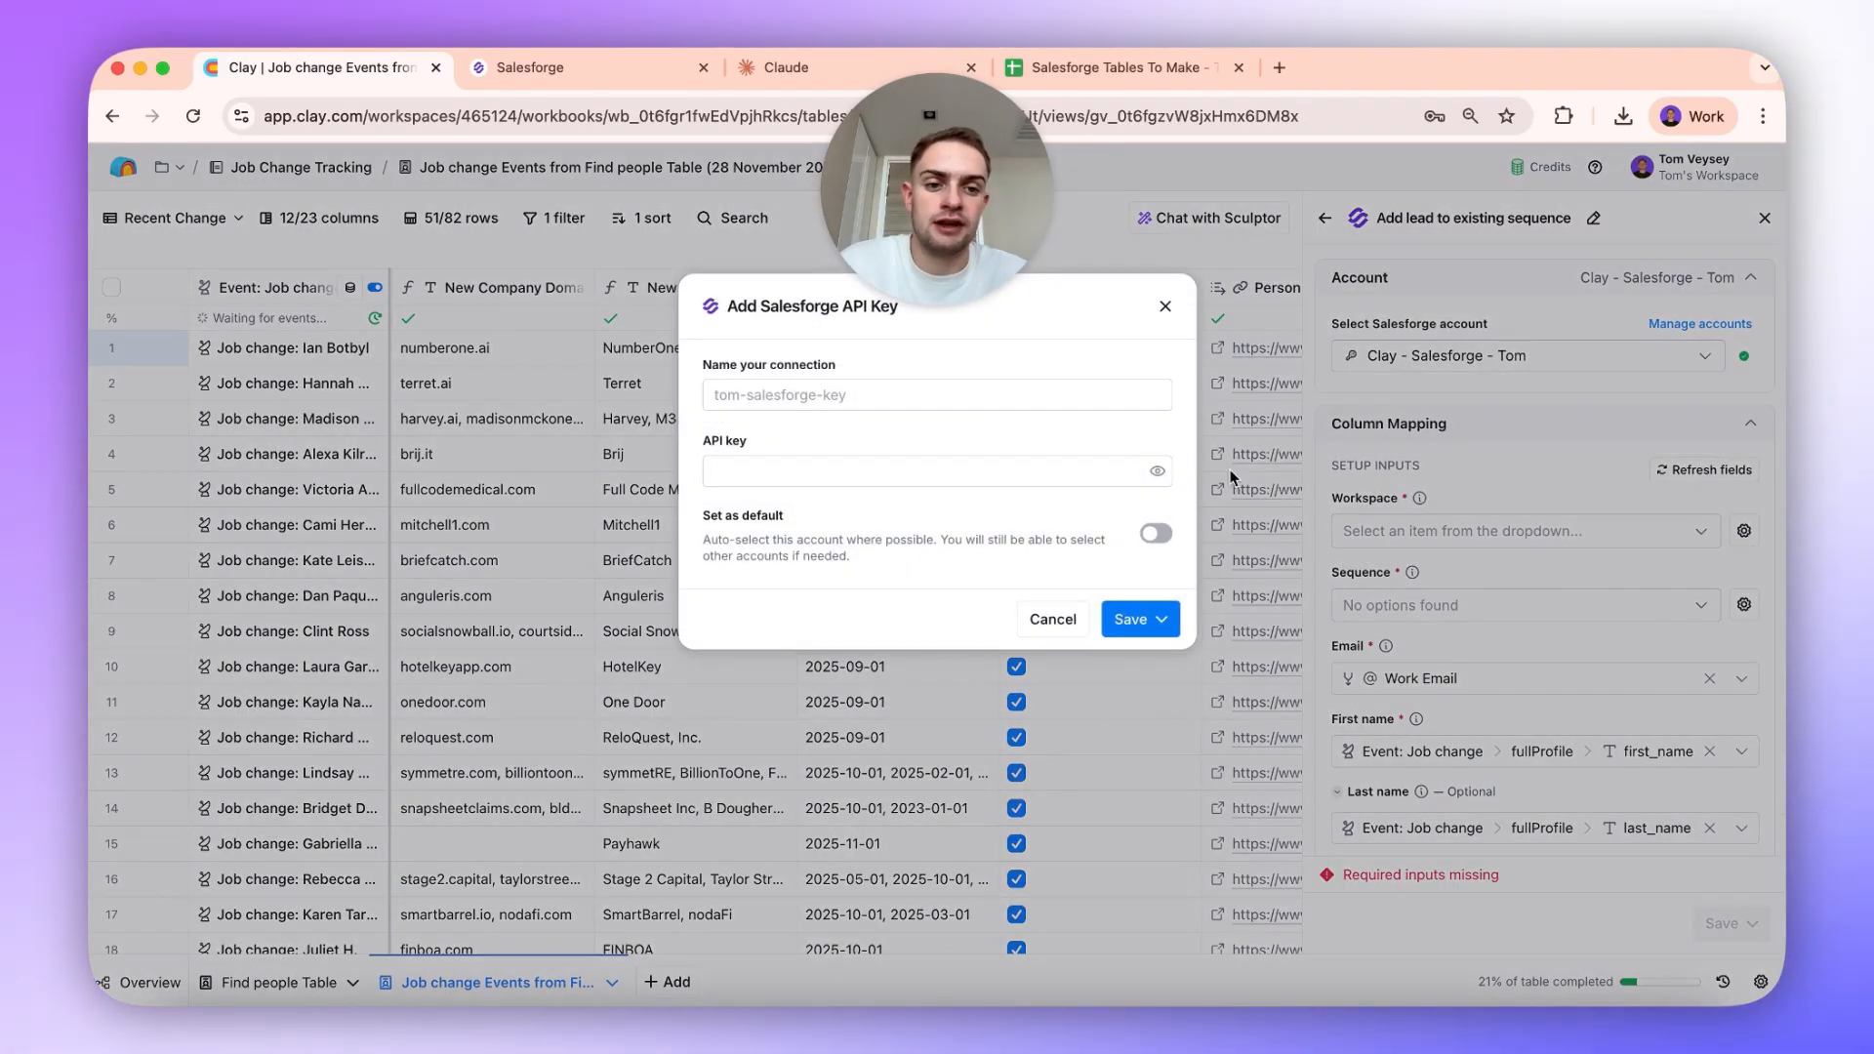
click(837, 396)
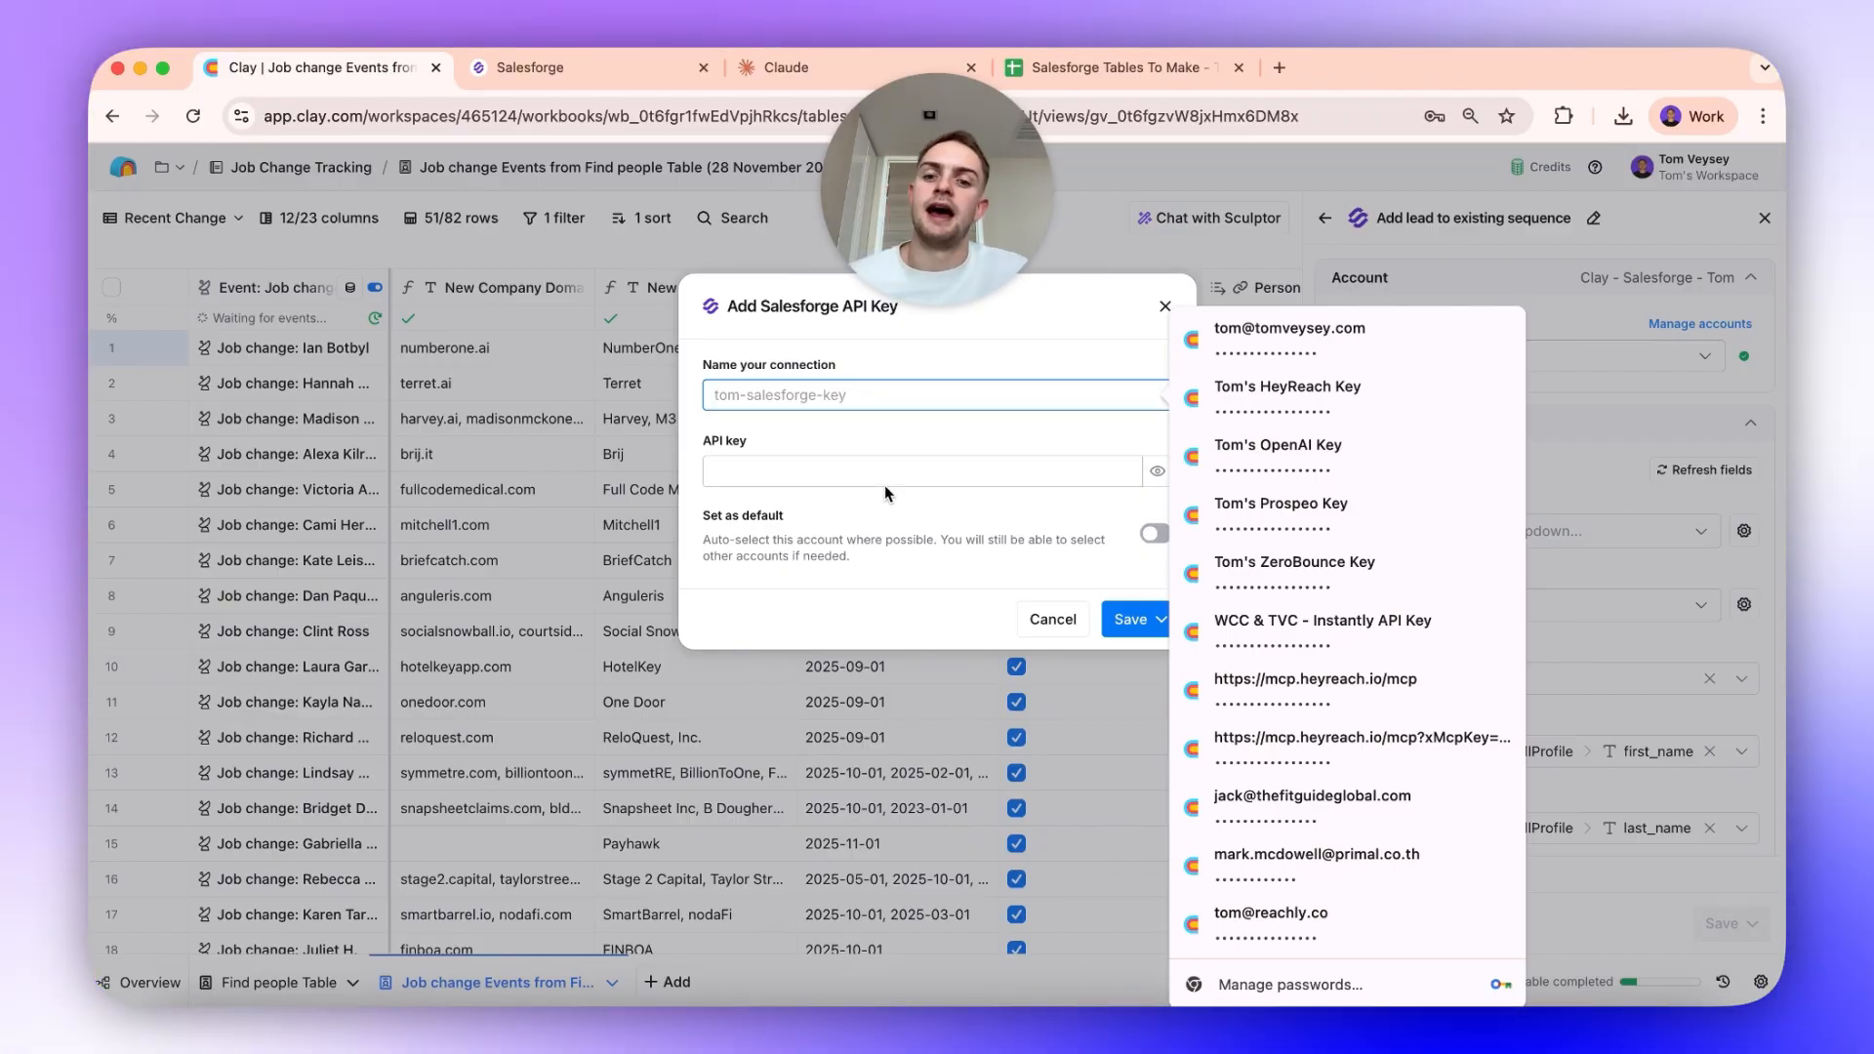
click(884, 482)
click(1106, 621)
click(1161, 635)
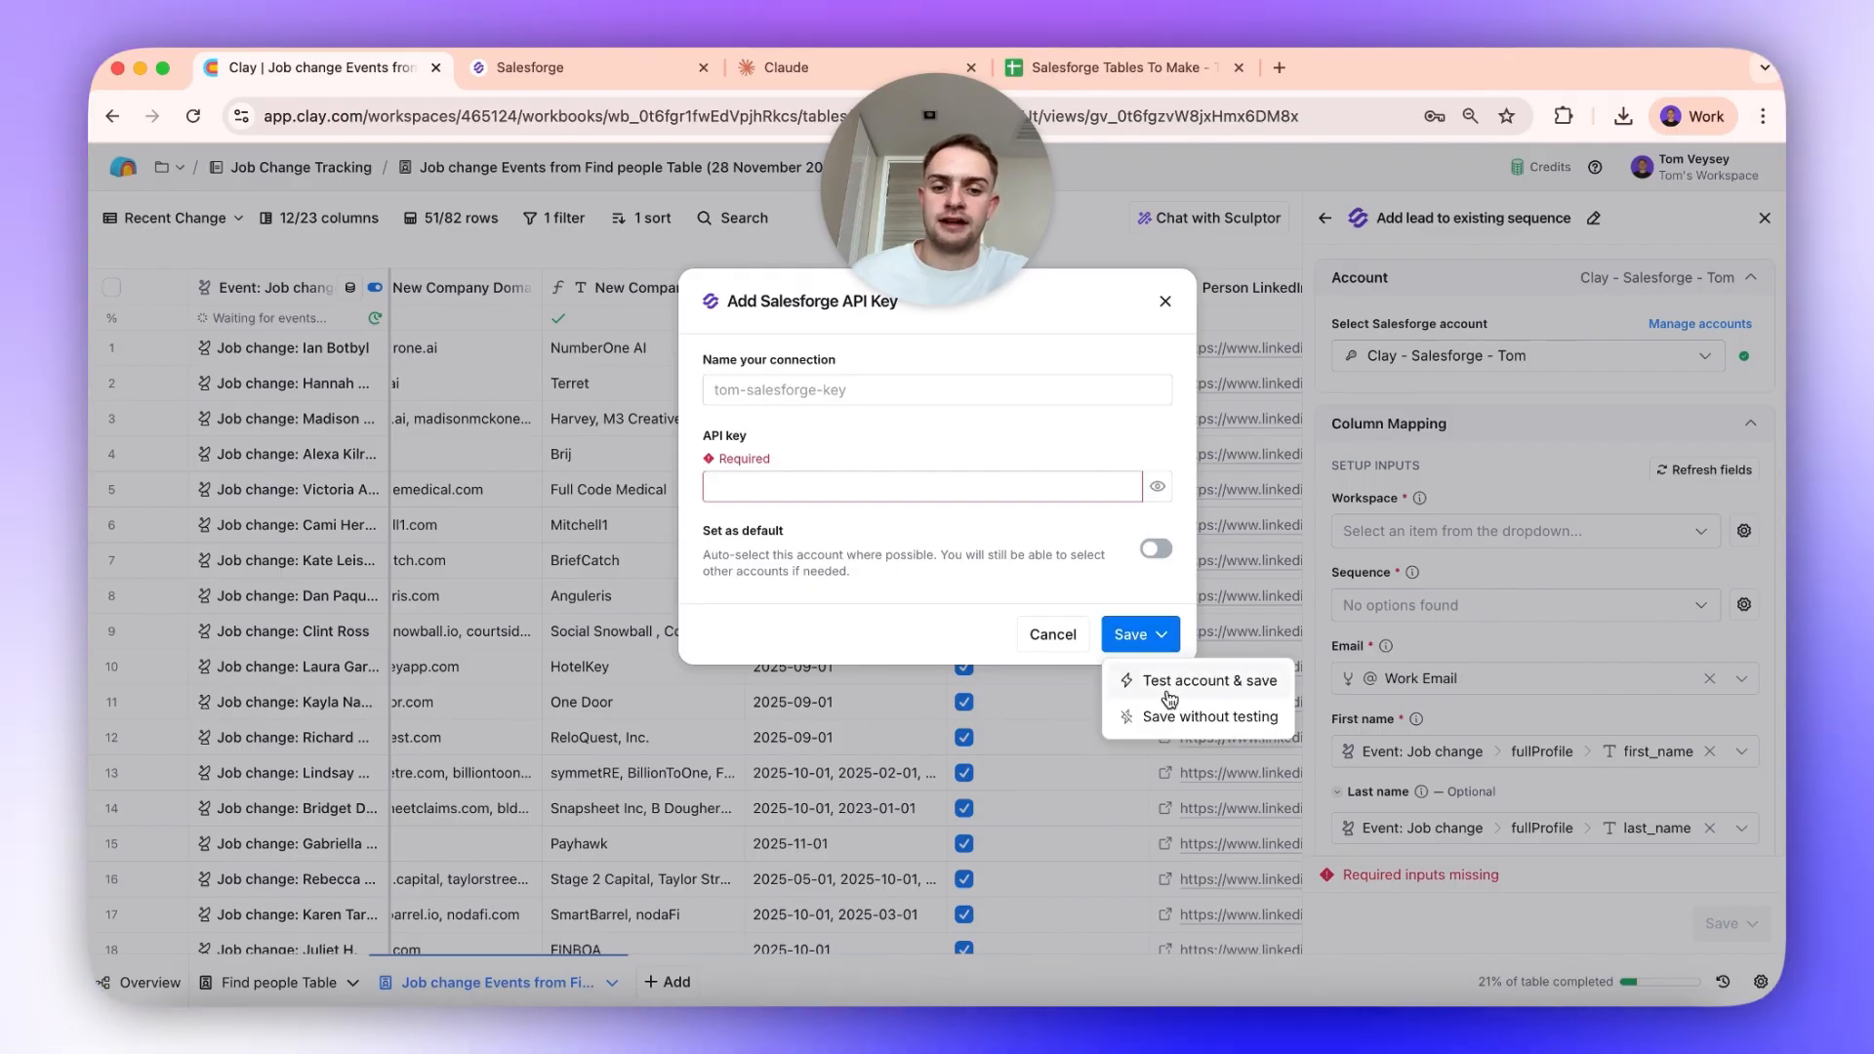
click(1164, 310)
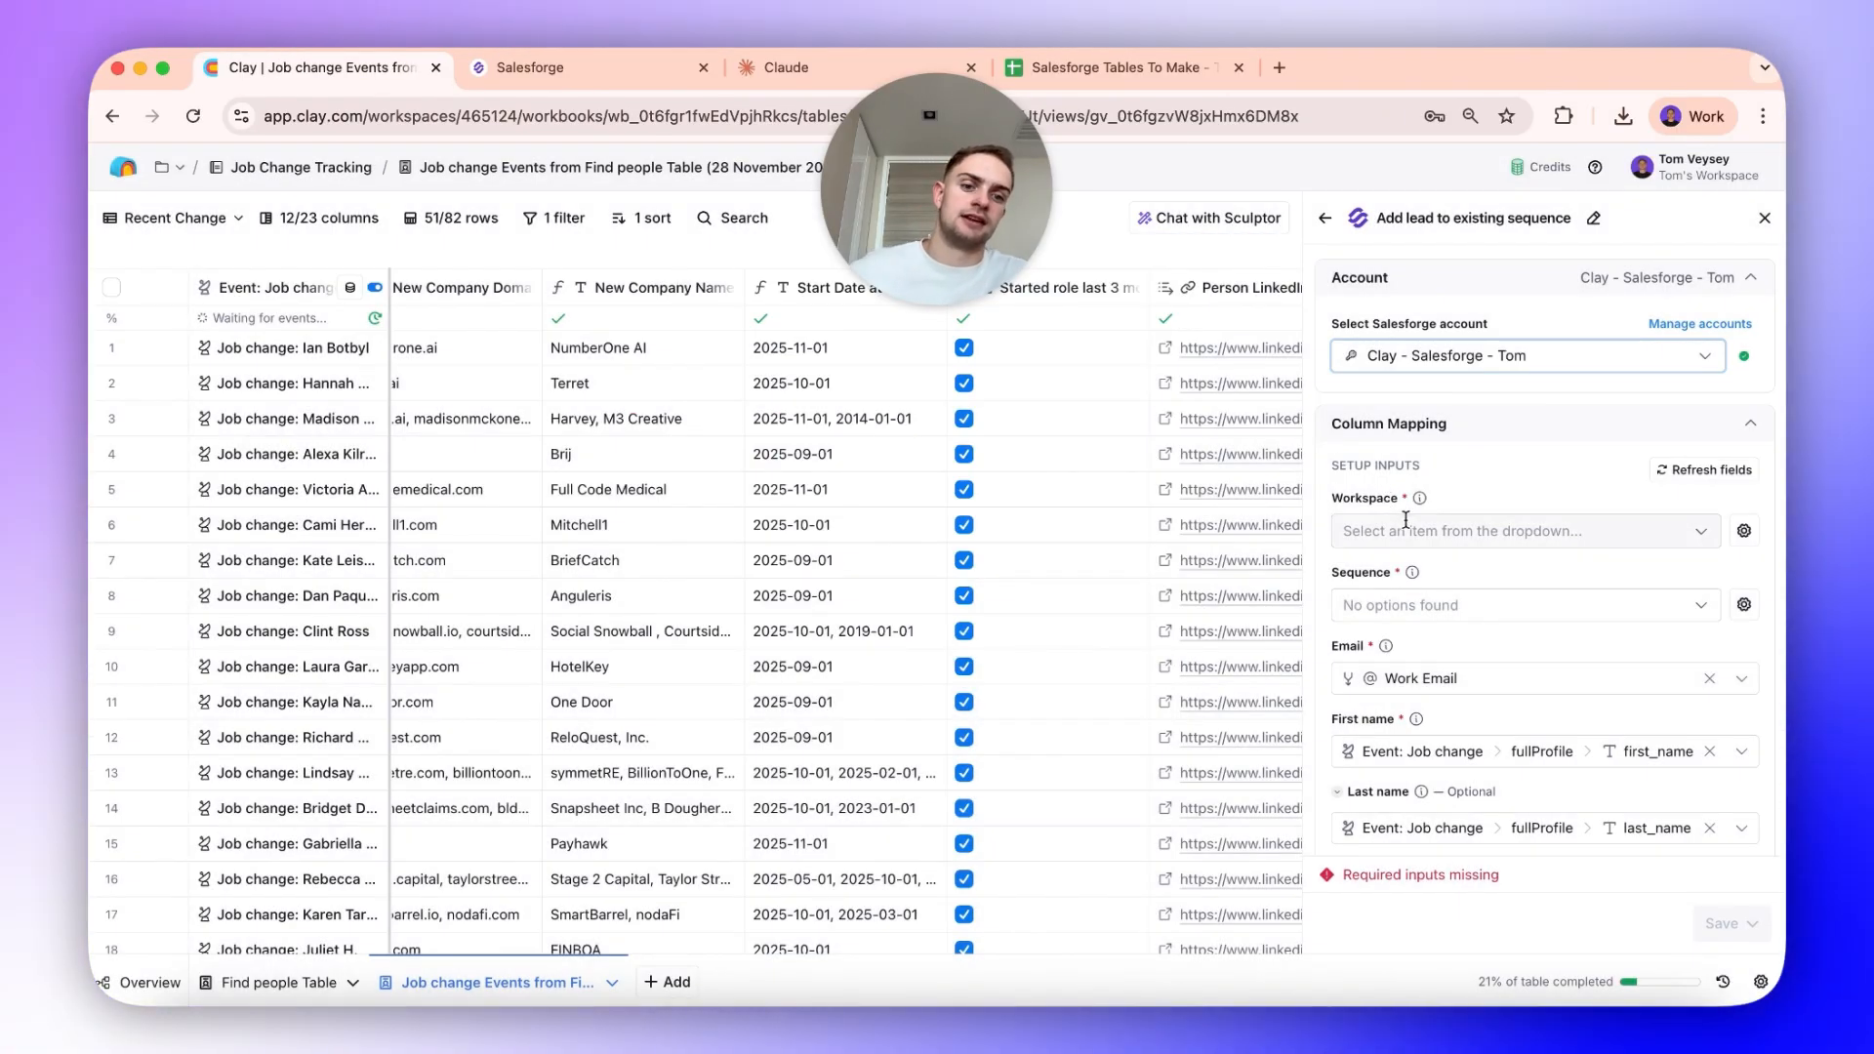
Step: Set the Salesforge workspace to Adopt Clay, then review the sequence field, mapped lead fields and optional custom variables
click(1464, 531)
click(1425, 577)
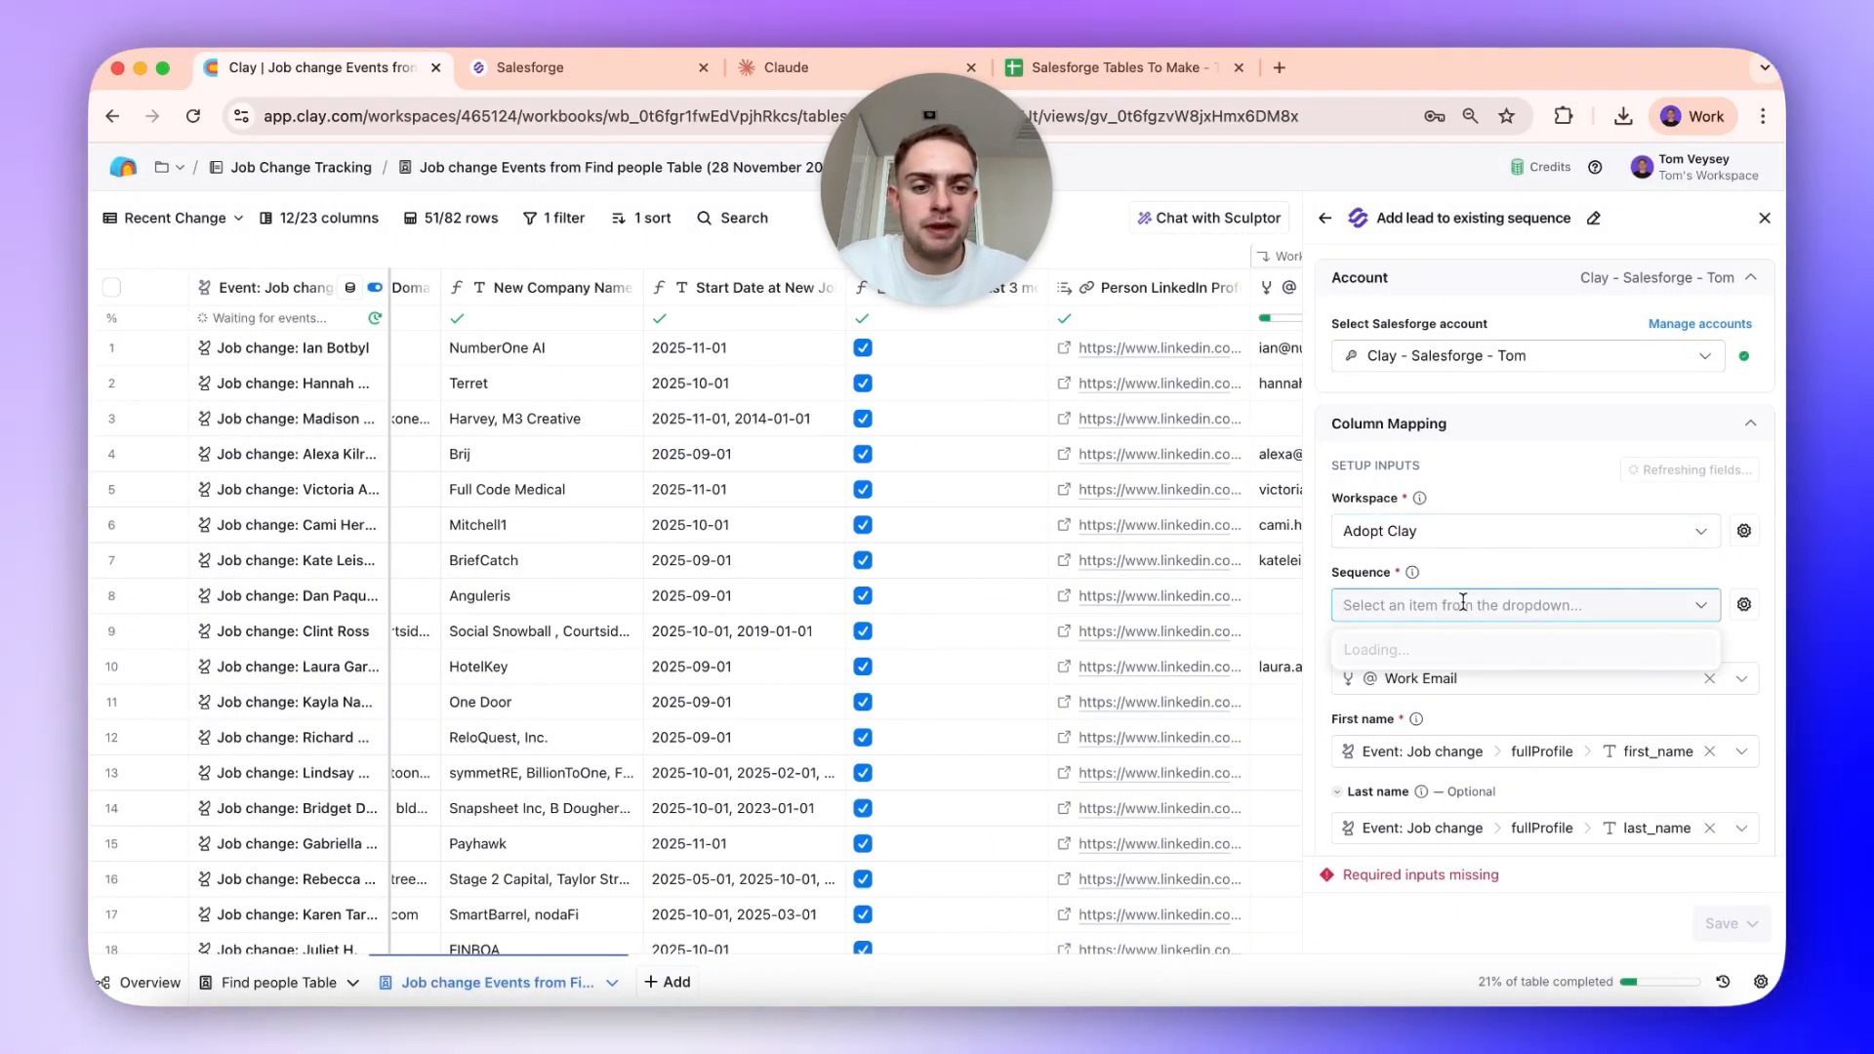
scroll(1470, 568, down, 2)
scroll(1489, 635, down, 1)
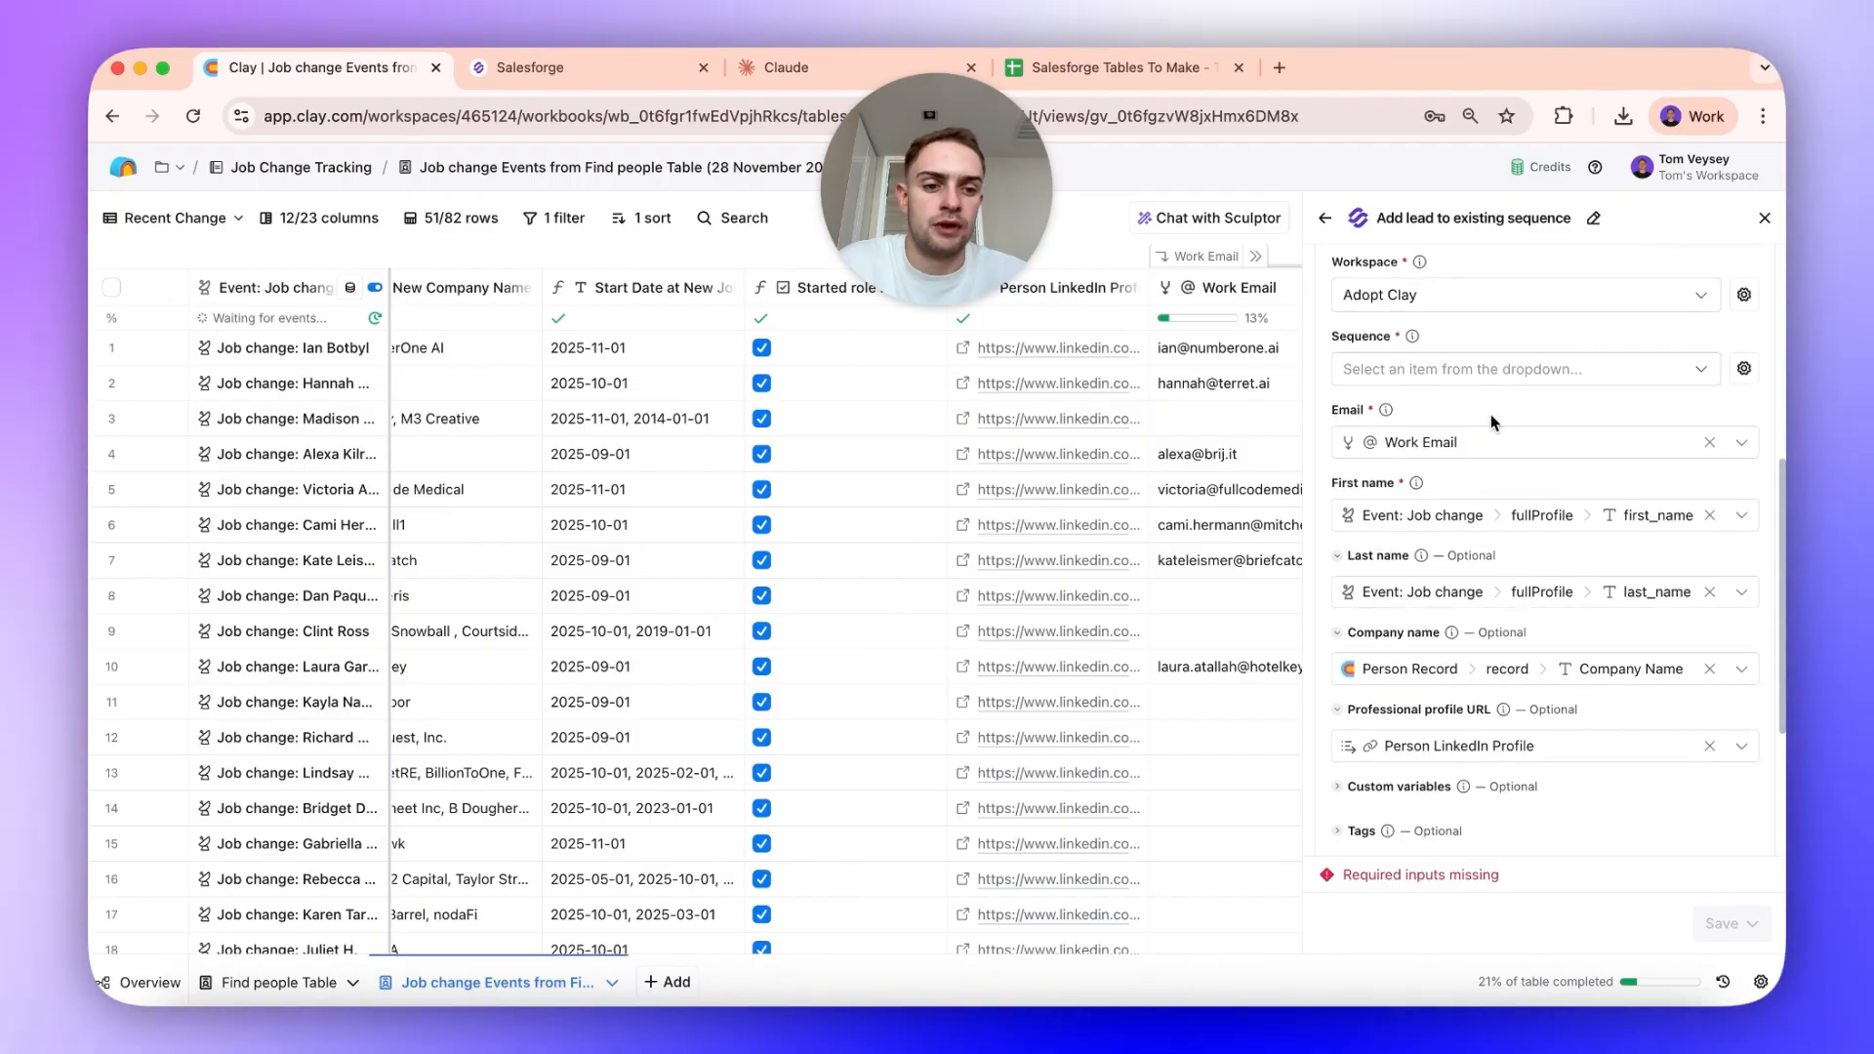
mouse_move(1398, 433)
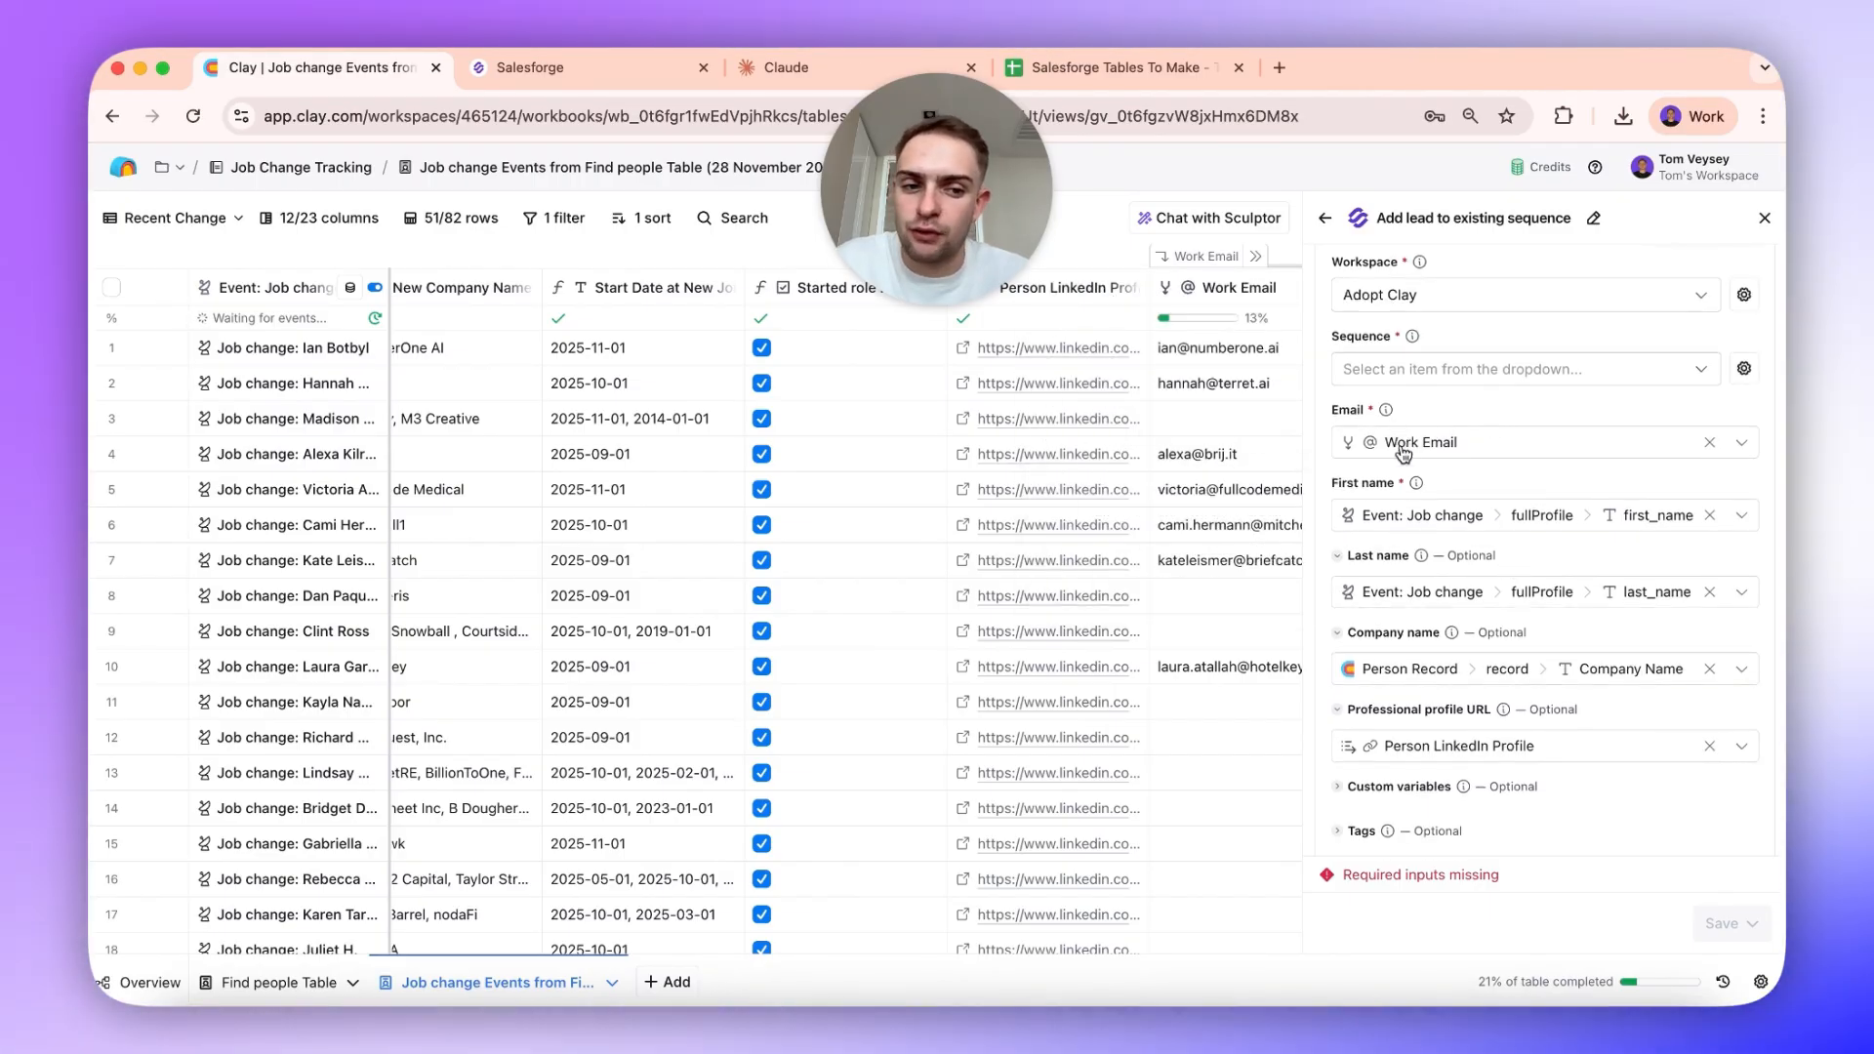
scroll(1533, 547, down, 2)
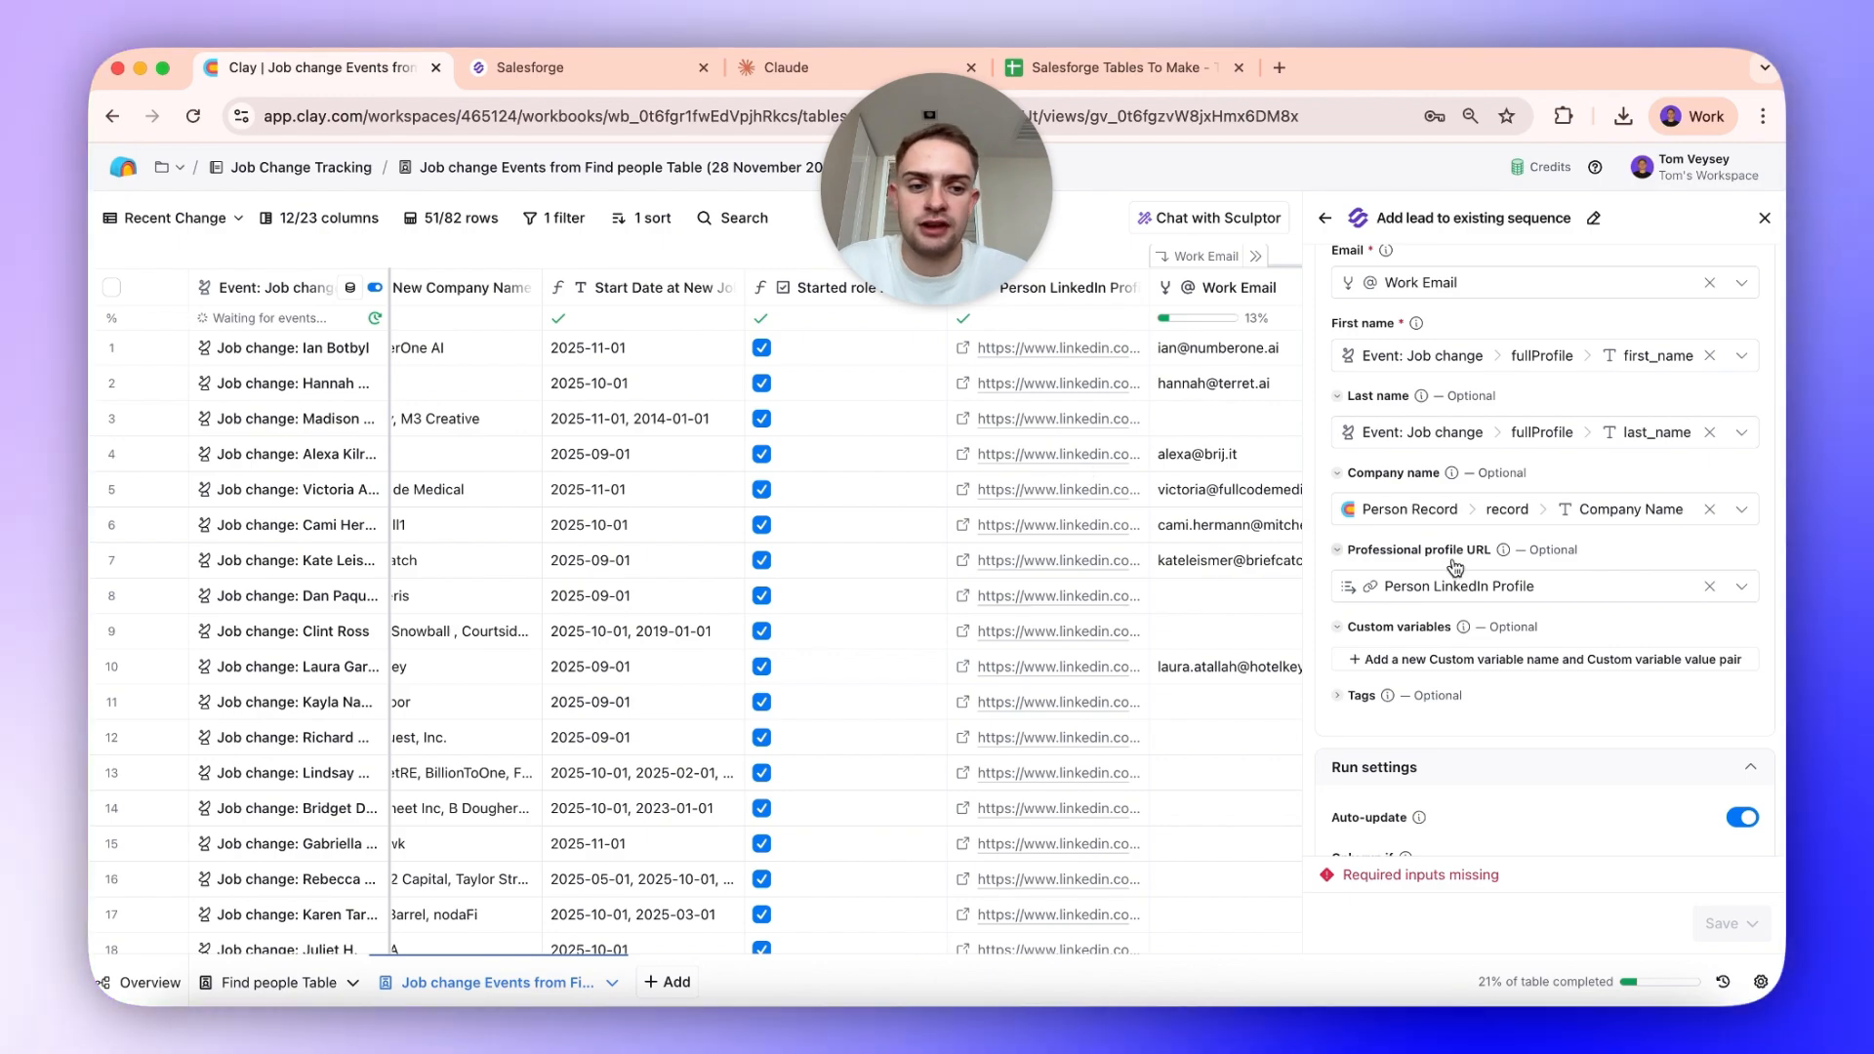
scroll(1457, 568, down, 2)
click(1389, 504)
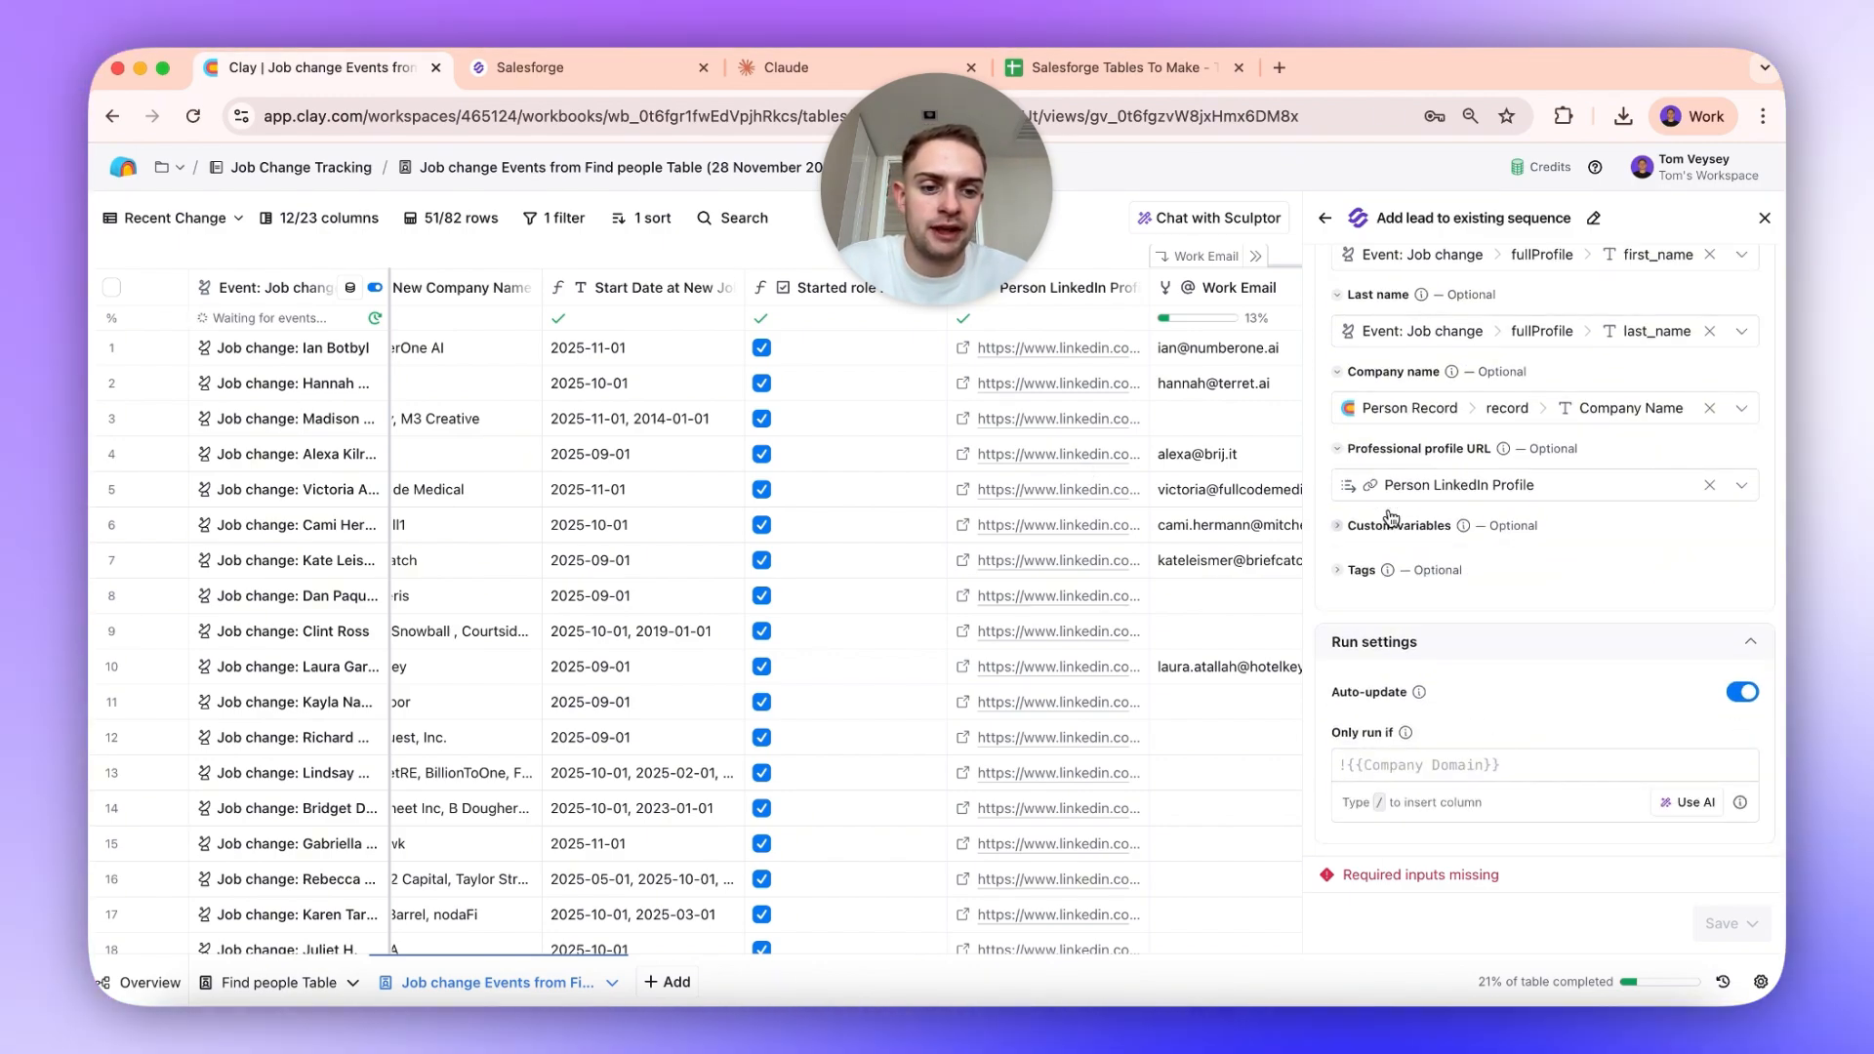
Step: Use the AI formula generator to run the Salesforge action only if Work Email is not empty, save the formula, and open the action's save options
click(1696, 804)
text(onyly)
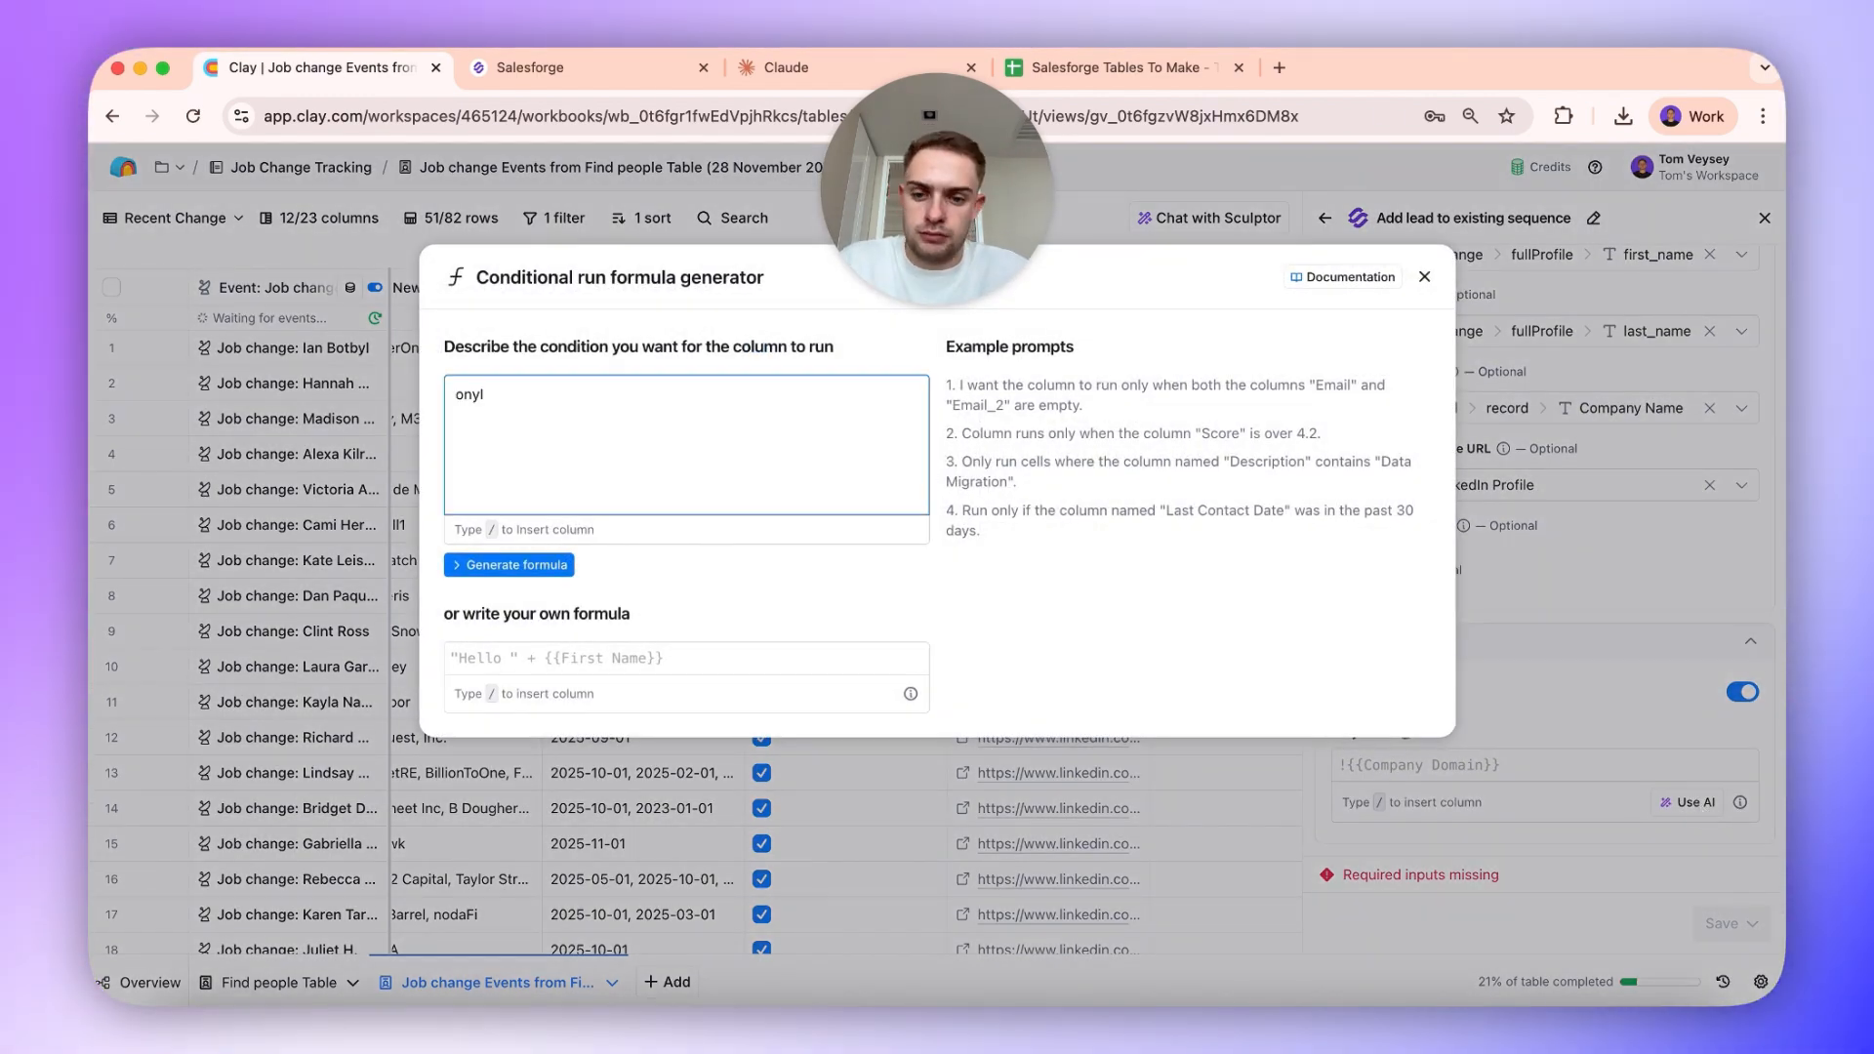
key(BackSpace)
key(BackSpace)
key(BackSpace)
text(ly run if /all)
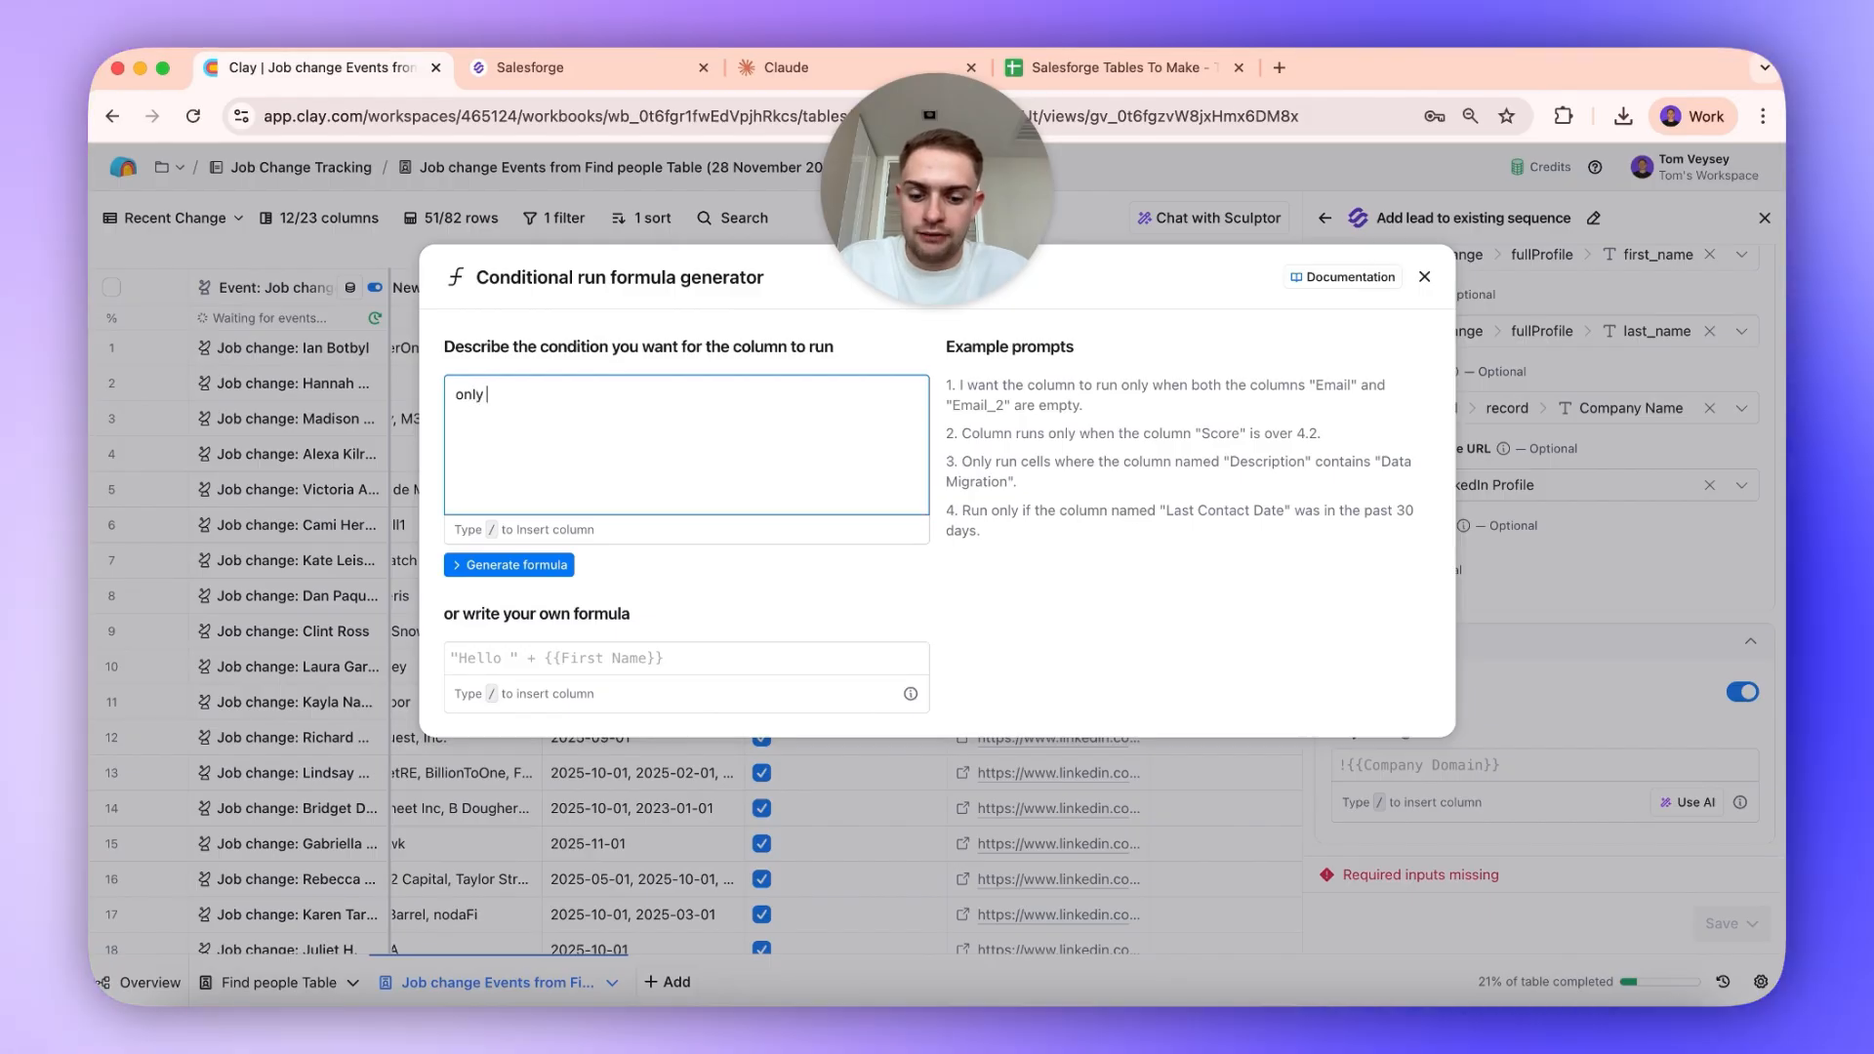
key(BackSpace)
key(BackSpace)
key(BackSpace)
text(emai)
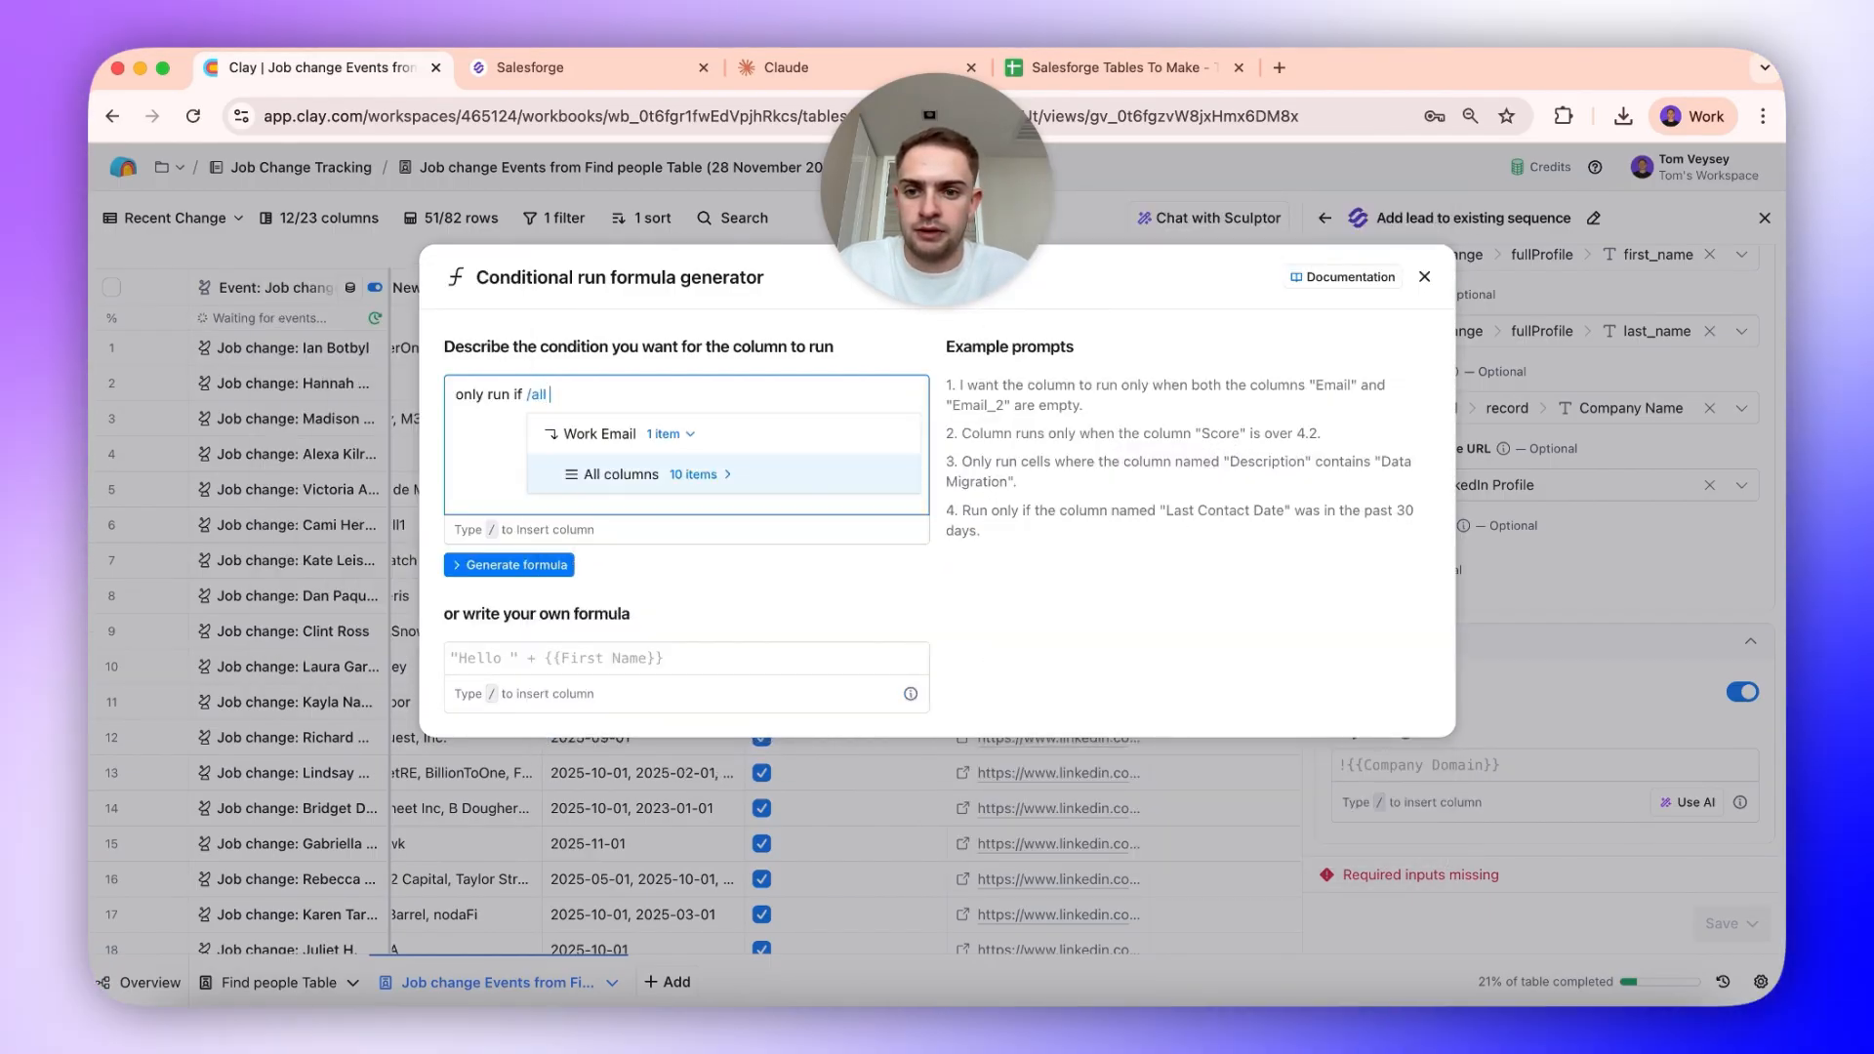
click(751, 493)
text(is not emty)
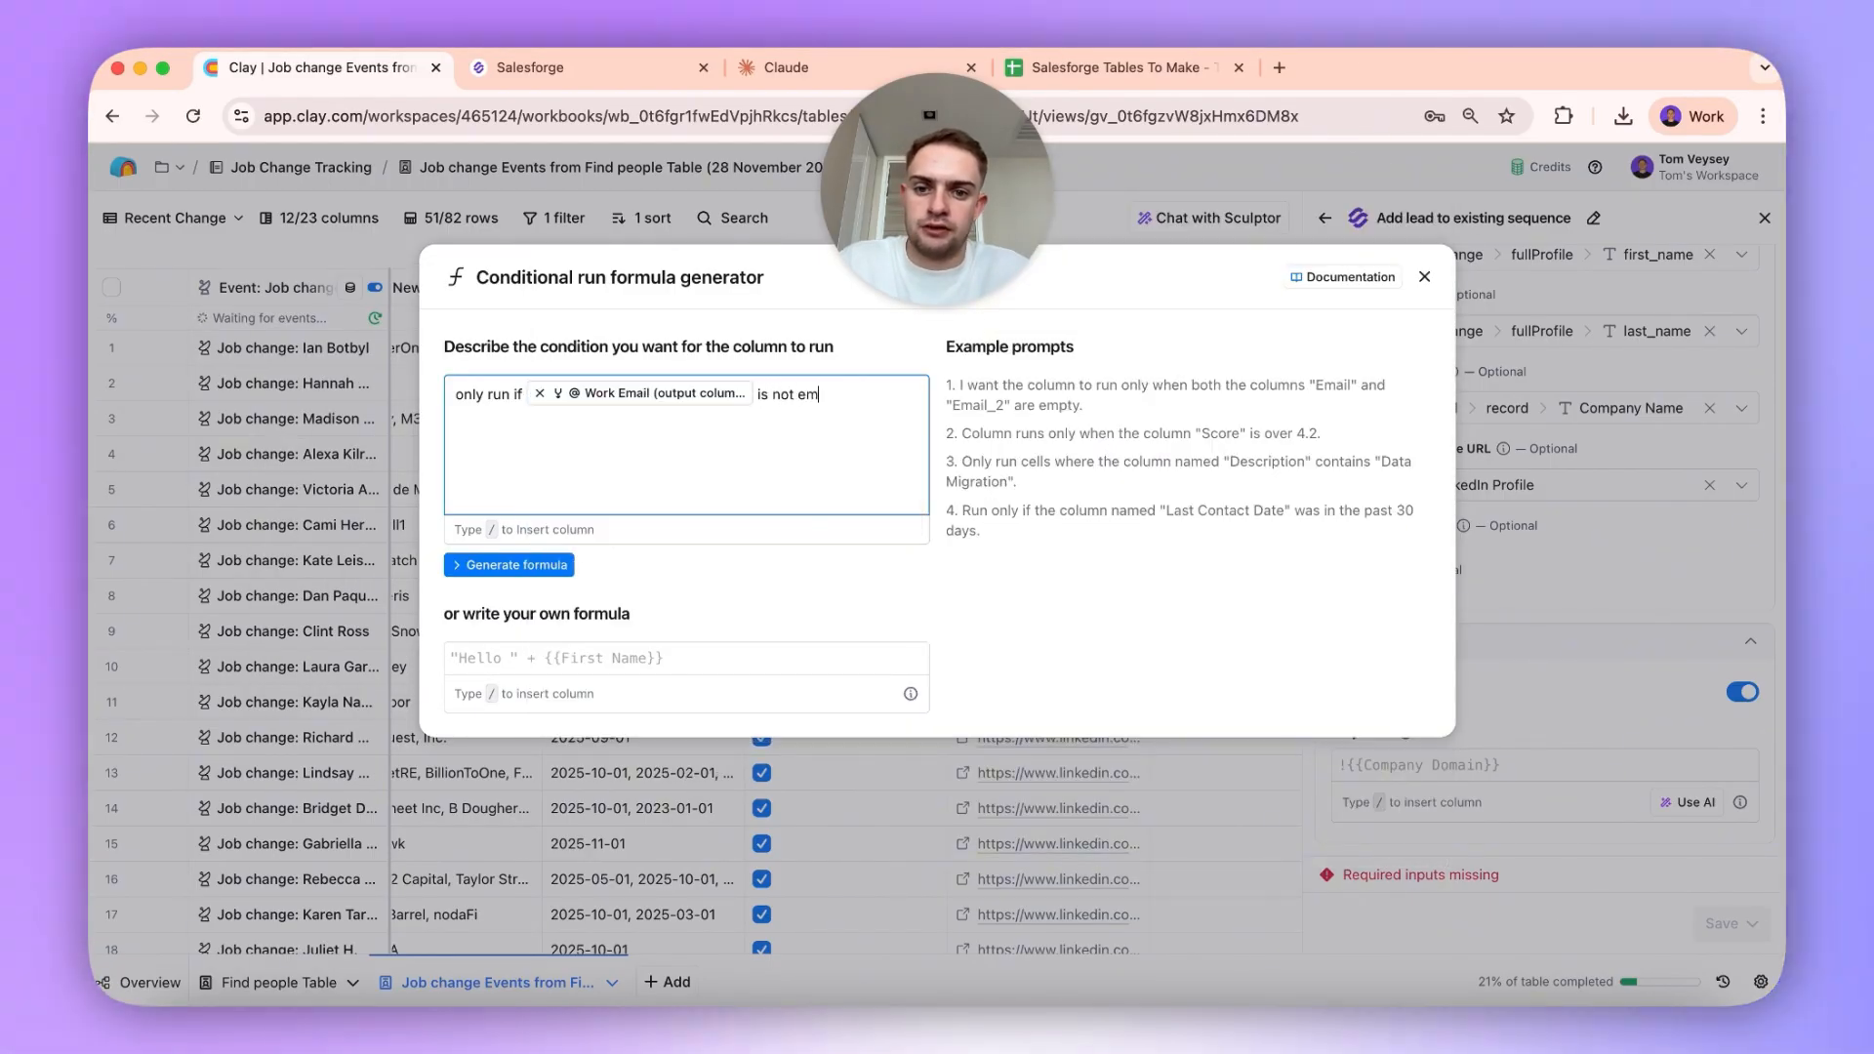
key(BackSpace)
text(pty.)
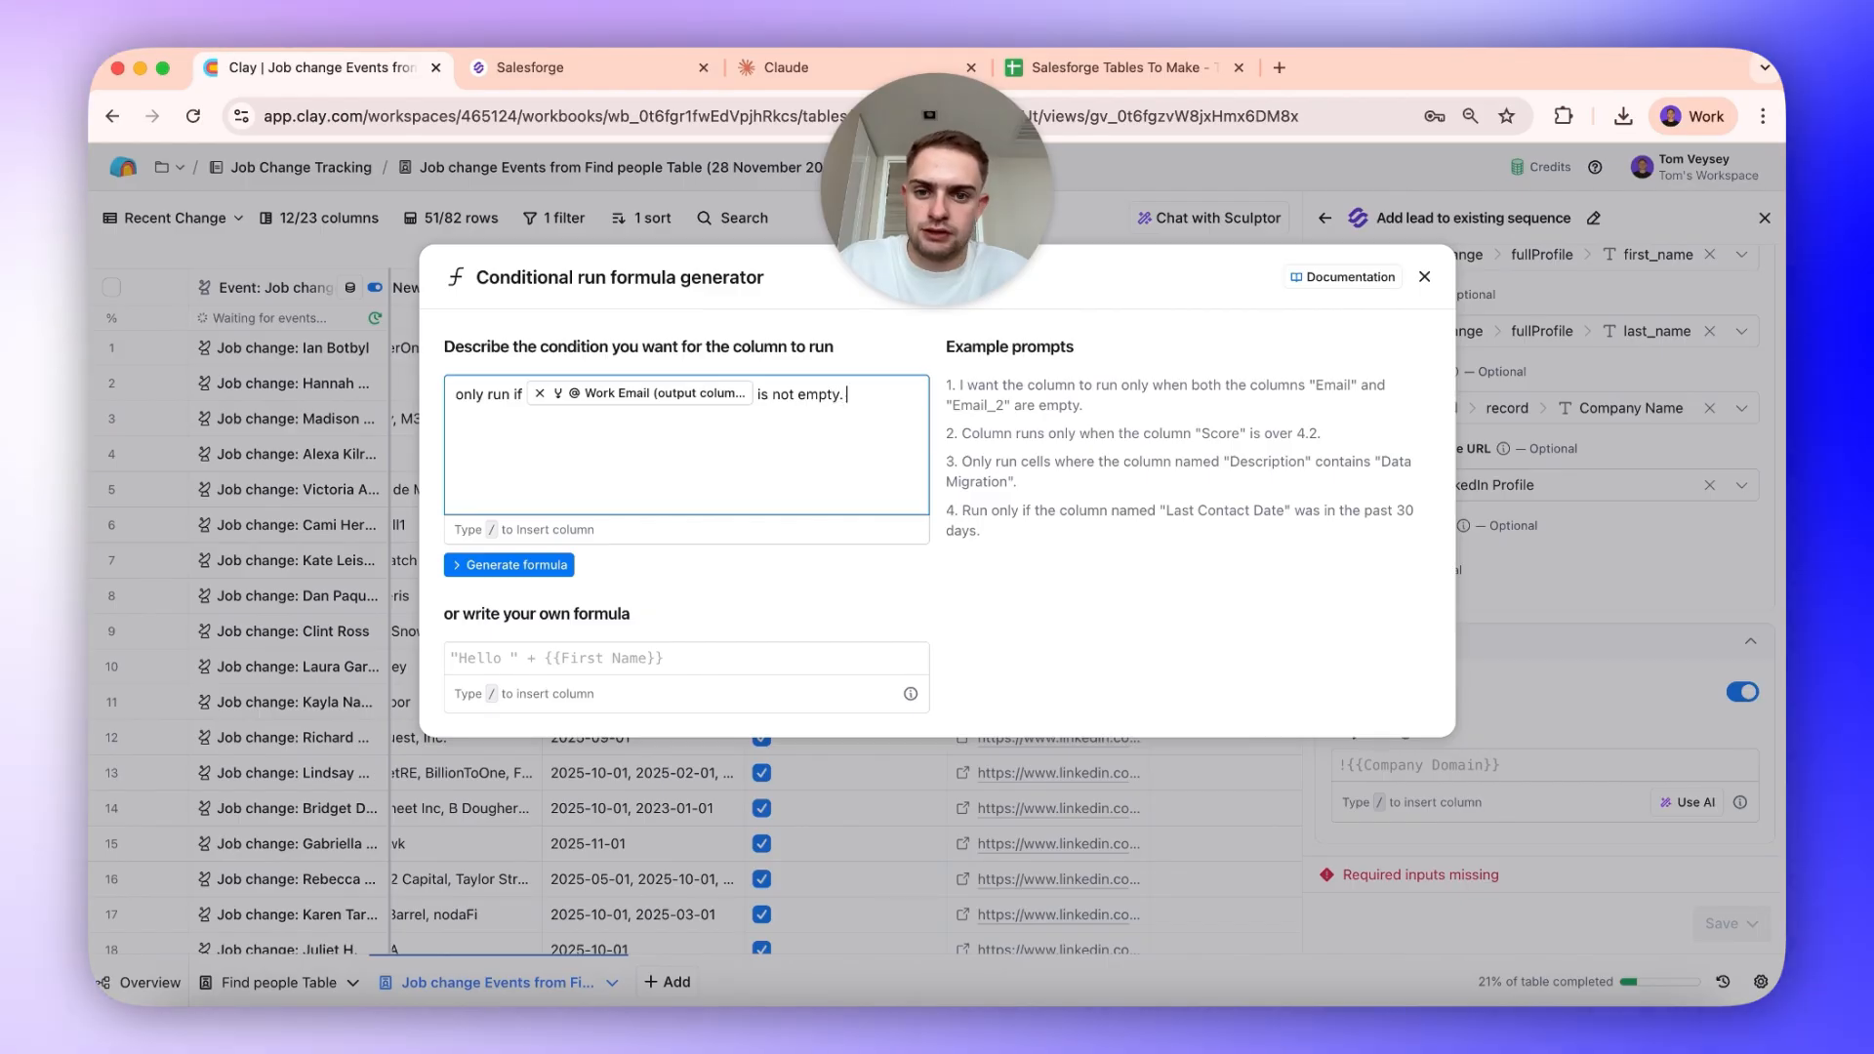
click(556, 565)
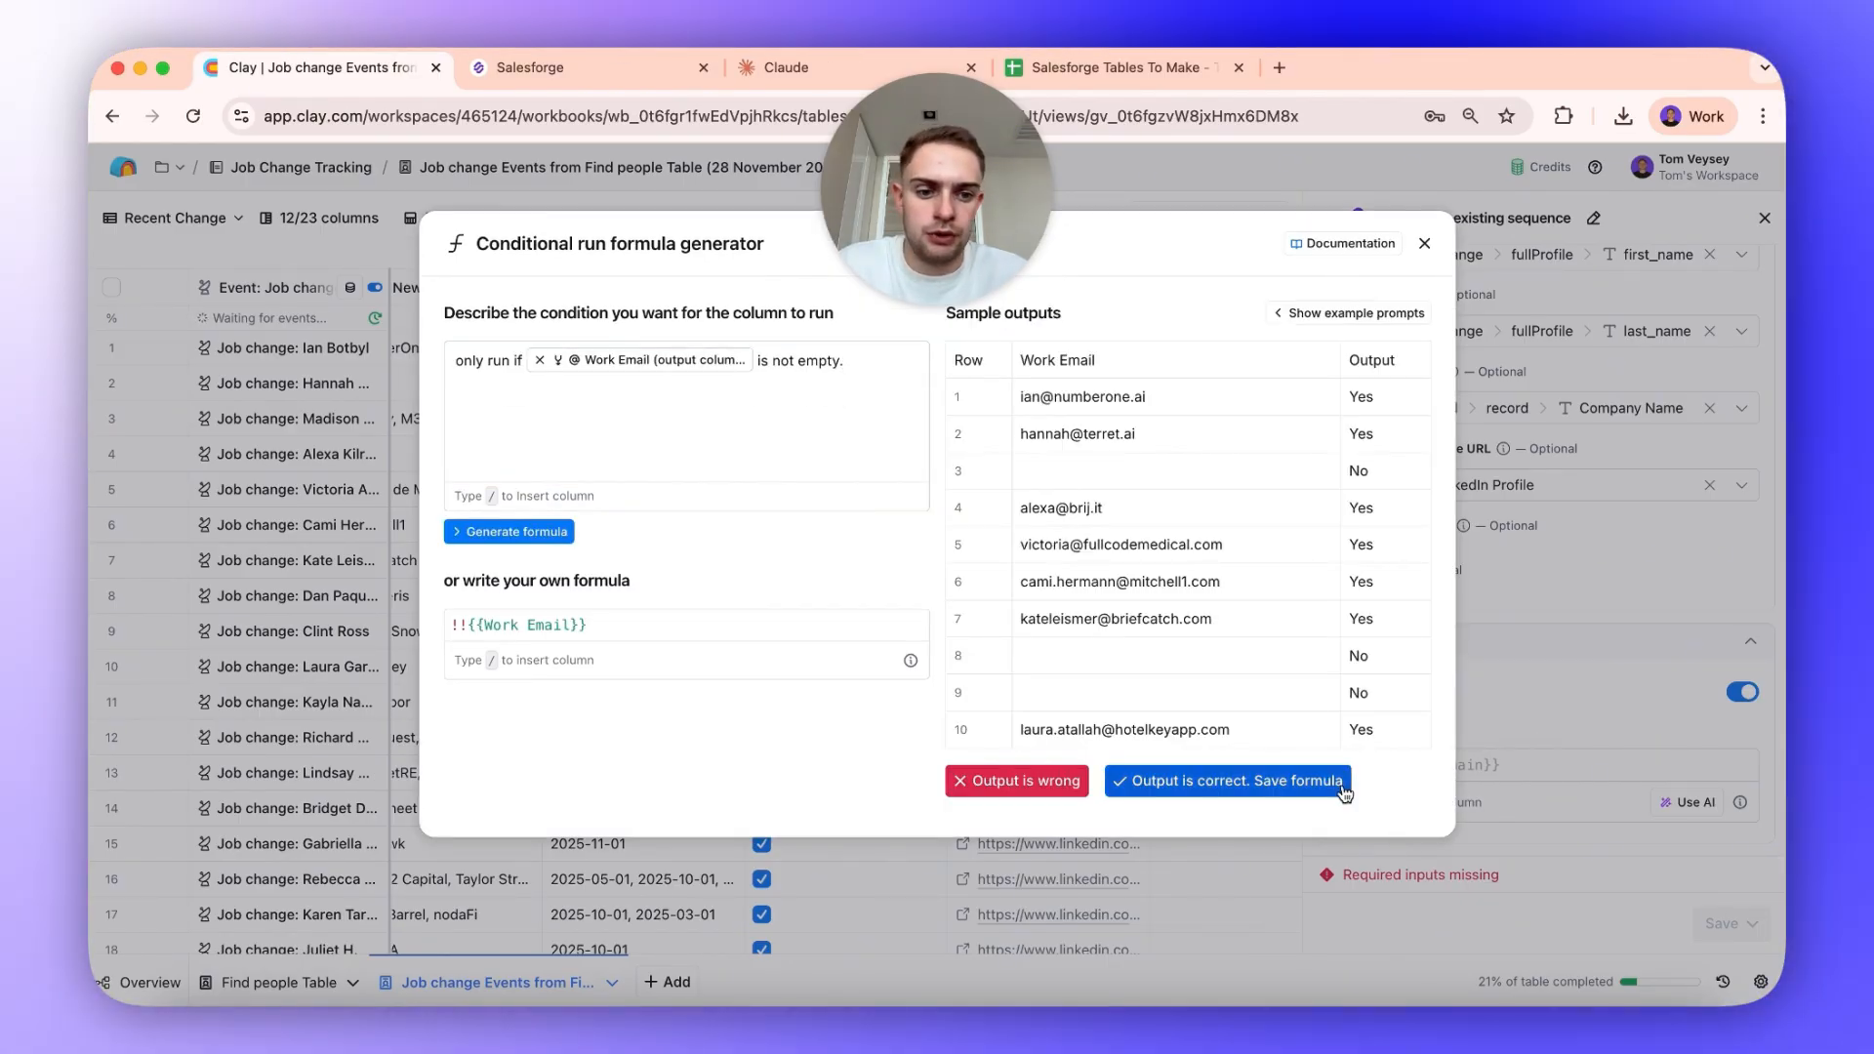
click(1231, 785)
click(1716, 923)
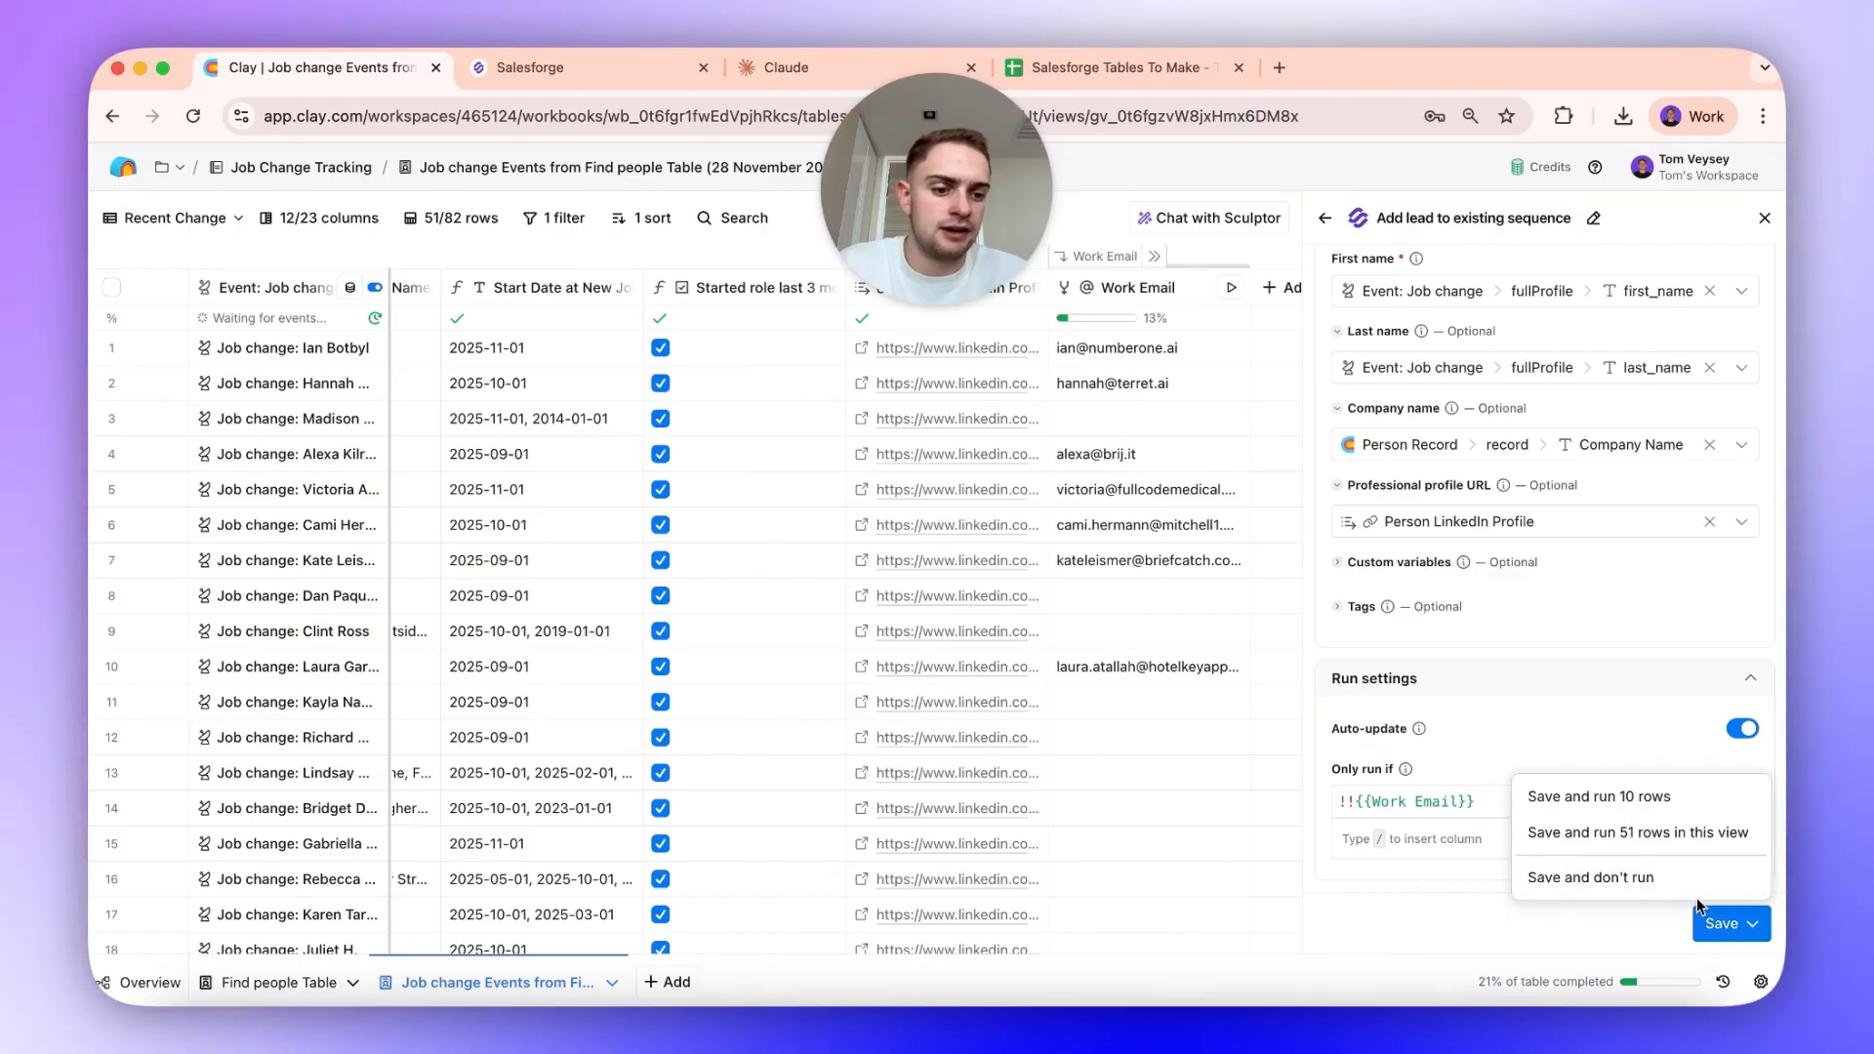